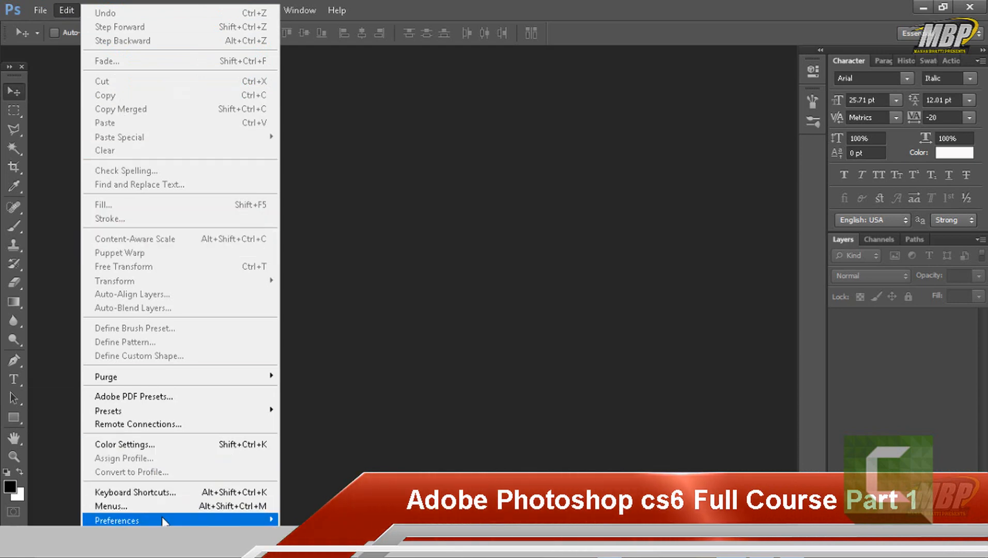
- Open the Preferences dialog at General, examine each category through Type, and accept the dialog without changing any setting
{"action": "mouse_move", "coordinate": [147, 520]}
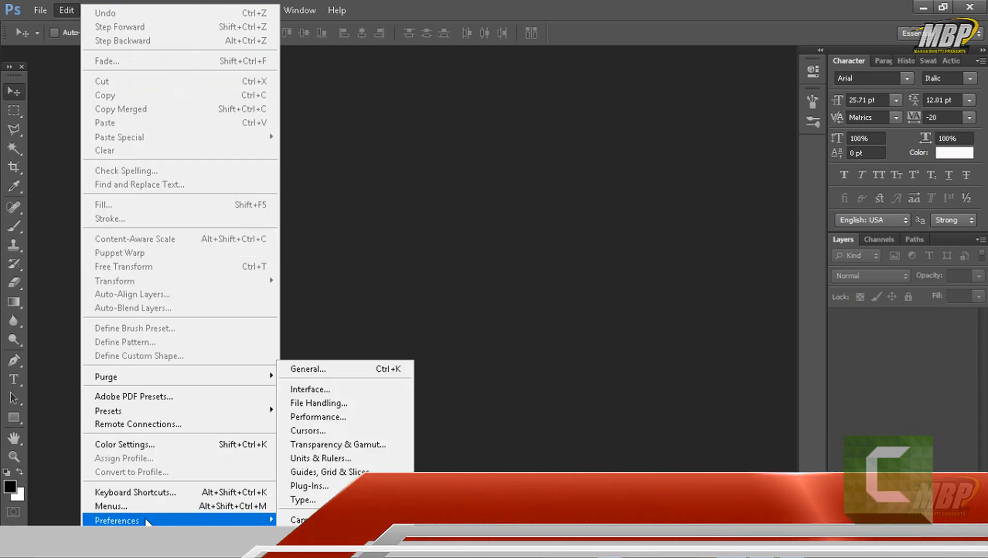
{"action": "left_click", "coordinate": [313, 367]}
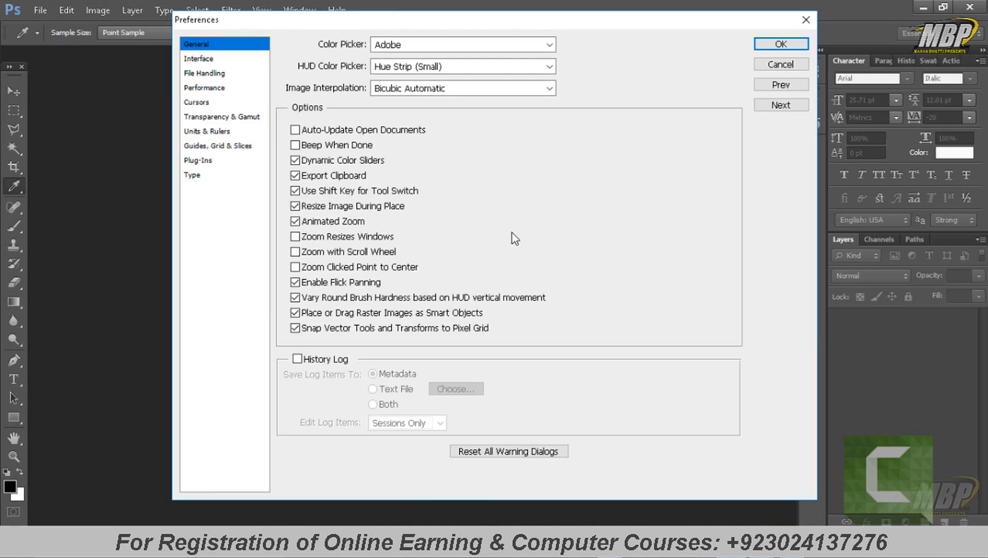
{"action": "left_click", "coordinate": [201, 59]}
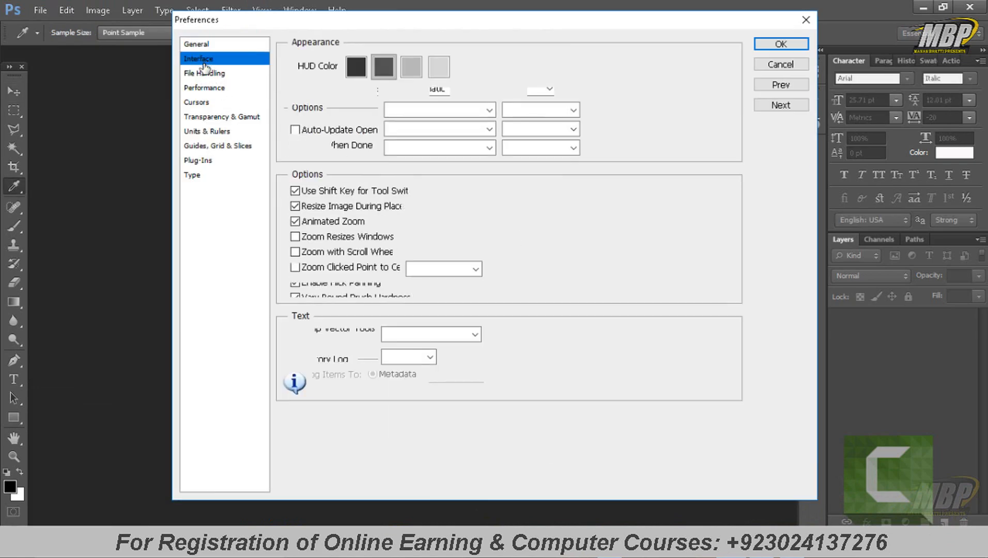
{"action": "left_click", "coordinate": [207, 75]}
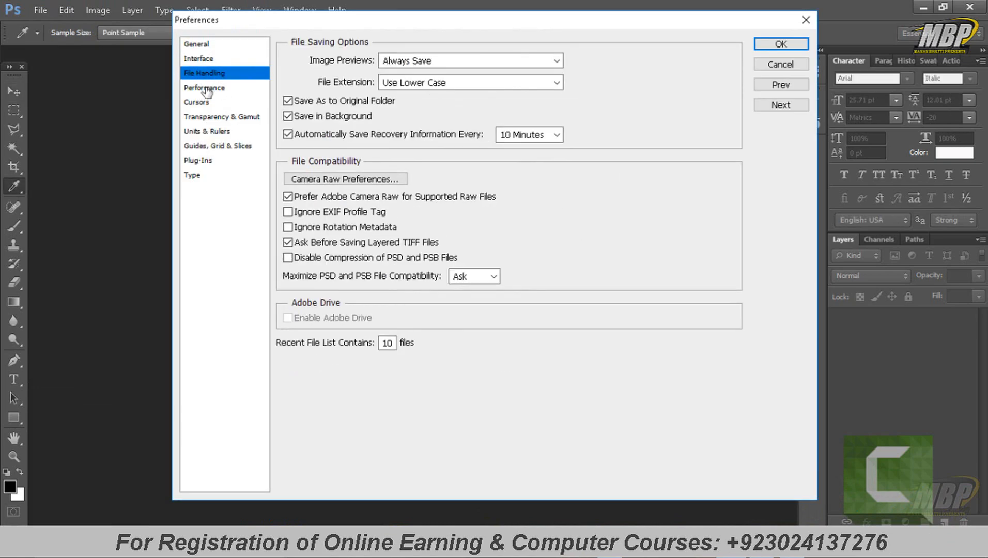
{"action": "left_click", "coordinate": [206, 92]}
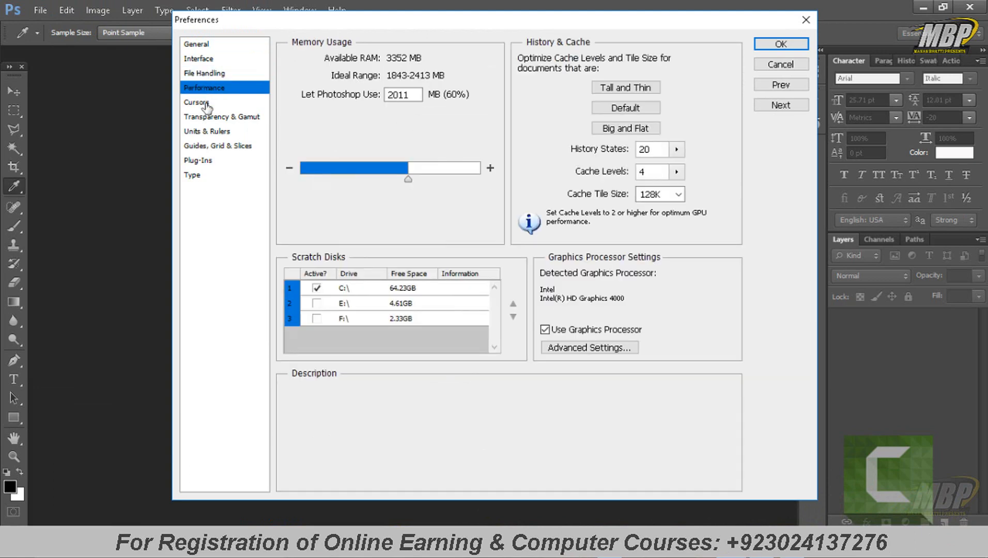
{"action": "left_click", "coordinate": [207, 105]}
{"action": "left_click", "coordinate": [207, 120]}
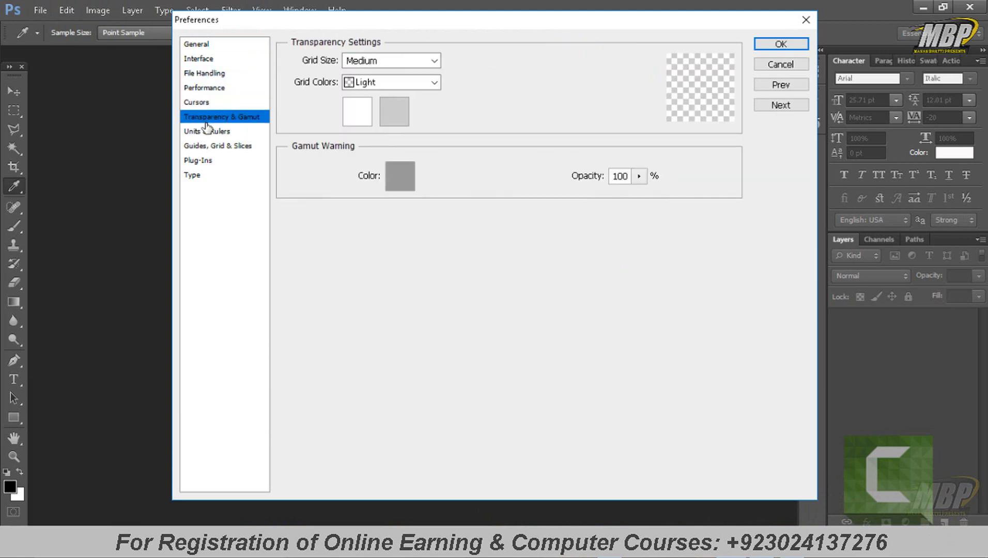
{"action": "left_click", "coordinate": [206, 133]}
{"action": "left_click", "coordinate": [206, 147]}
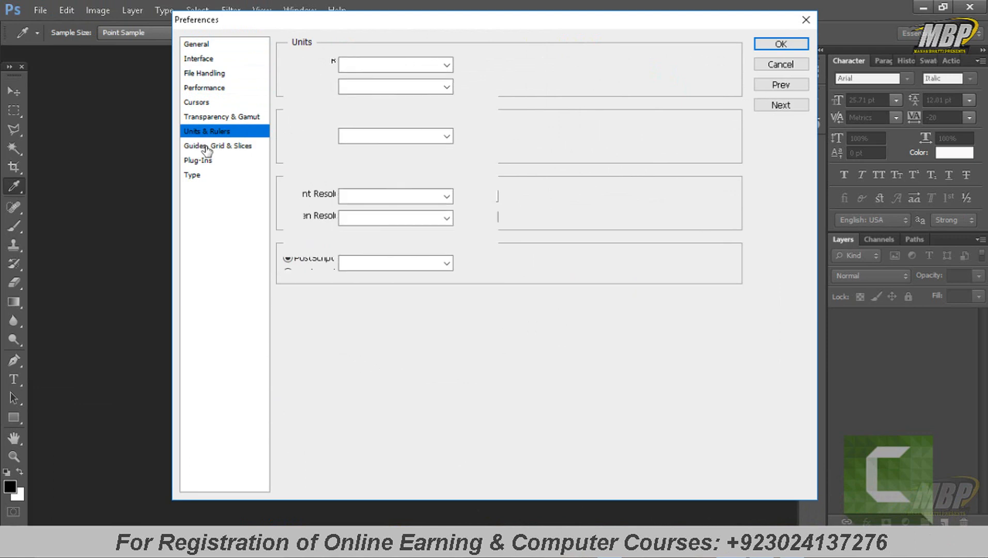
{"action": "left_click", "coordinate": [207, 162]}
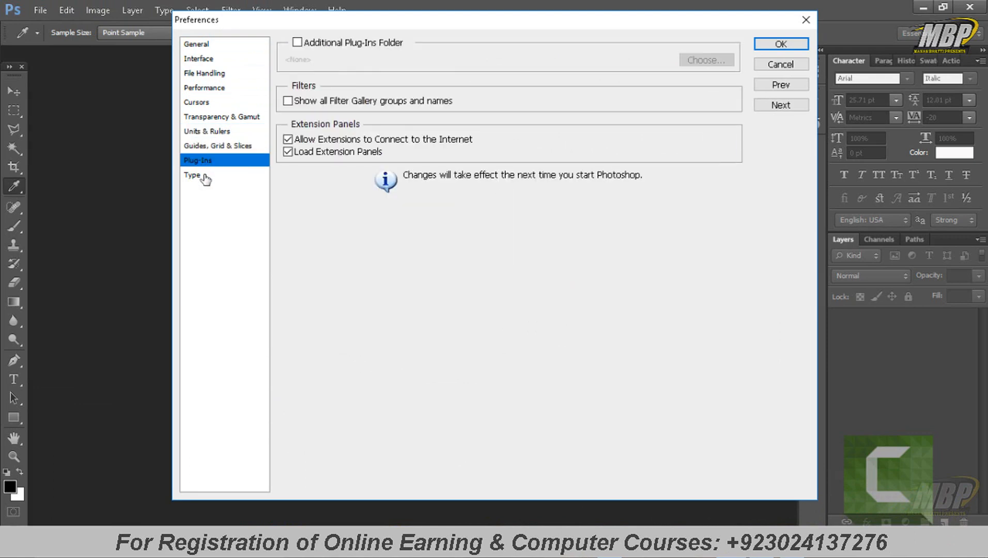
{"action": "left_click", "coordinate": [206, 178]}
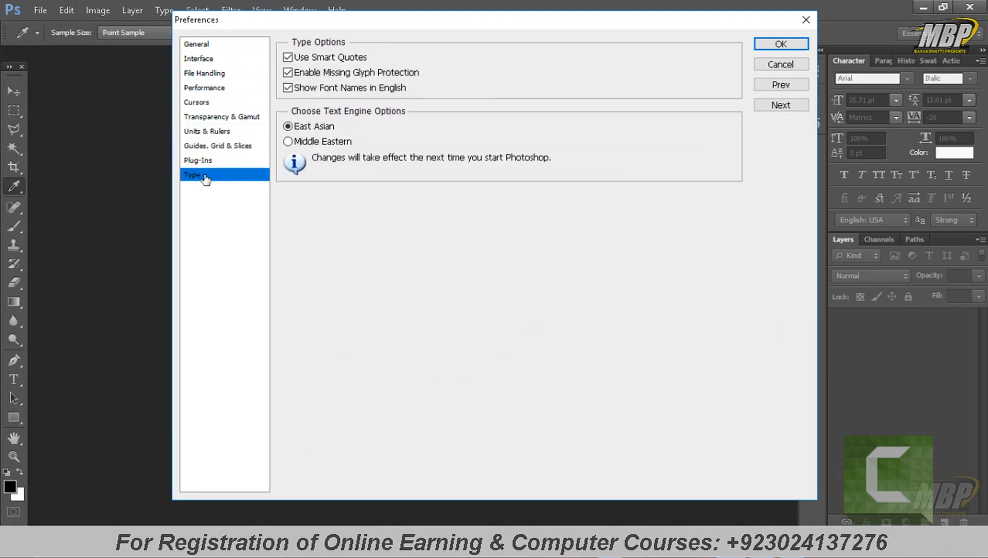
{"action": "left_click", "coordinate": [781, 44]}
{"action": "left_click", "coordinate": [129, 11]}
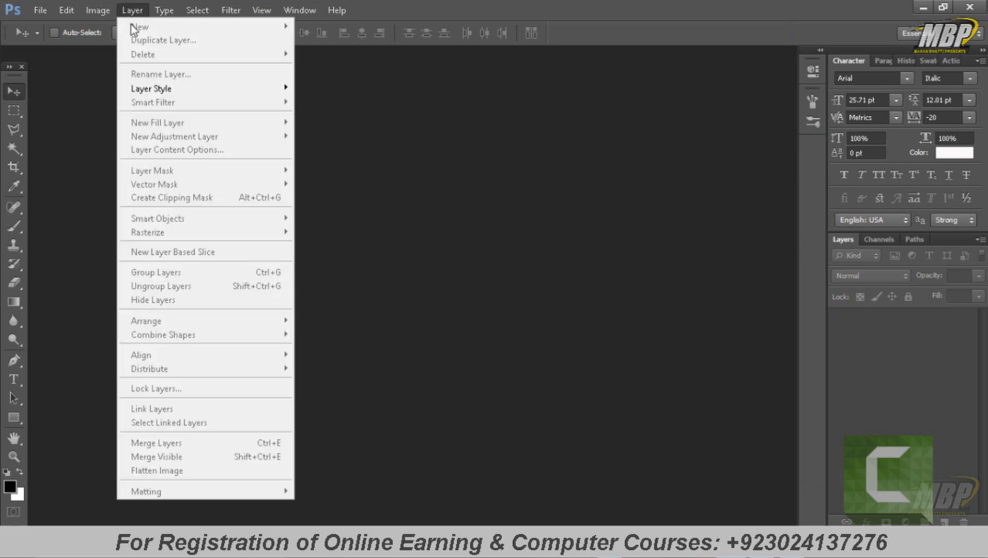
{"action": "mouse_move", "coordinate": [162, 10]}
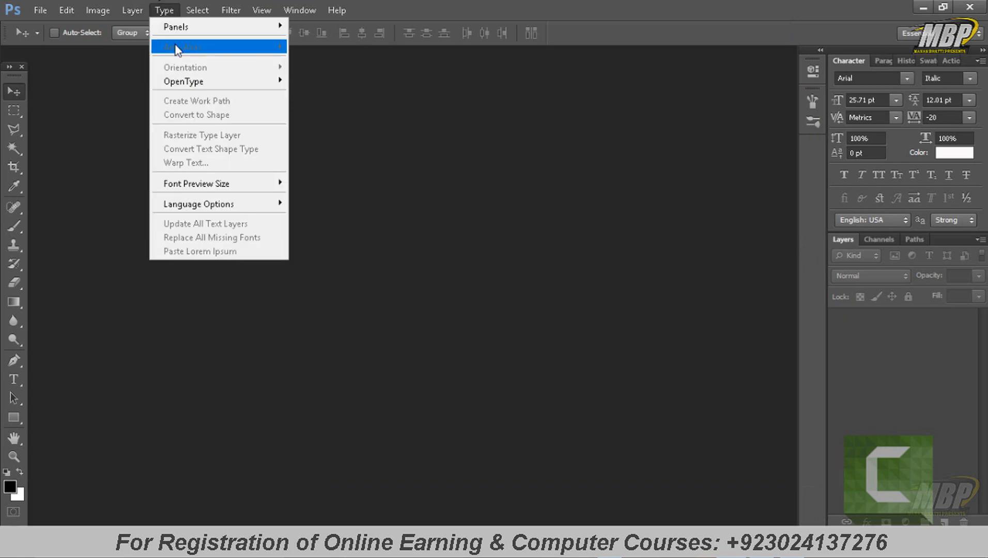
{"action": "mouse_move", "coordinate": [216, 30]}
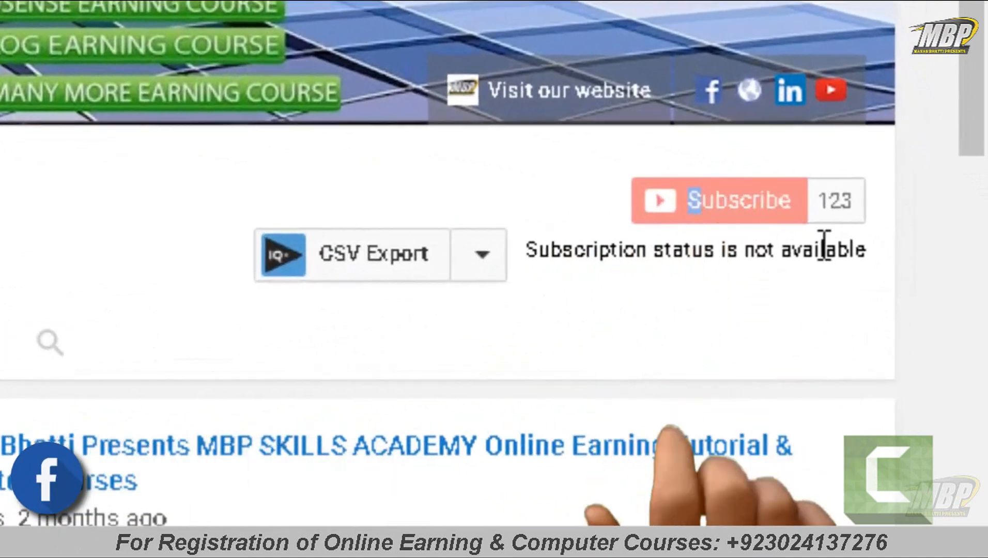
{"action": "left_click", "coordinate": [783, 215]}
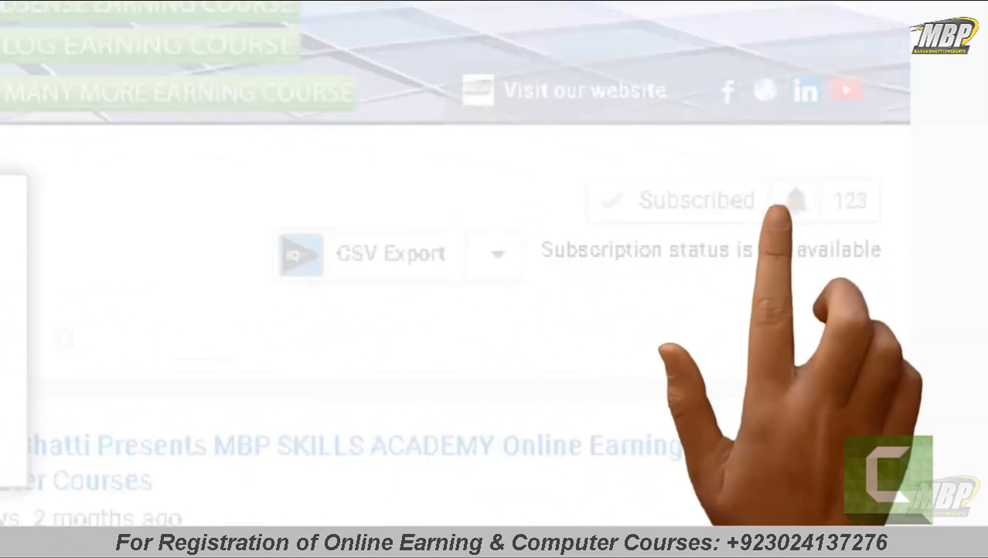
{"action": "left_click", "coordinate": [797, 201]}
{"action": "left_click", "coordinate": [53, 242]}
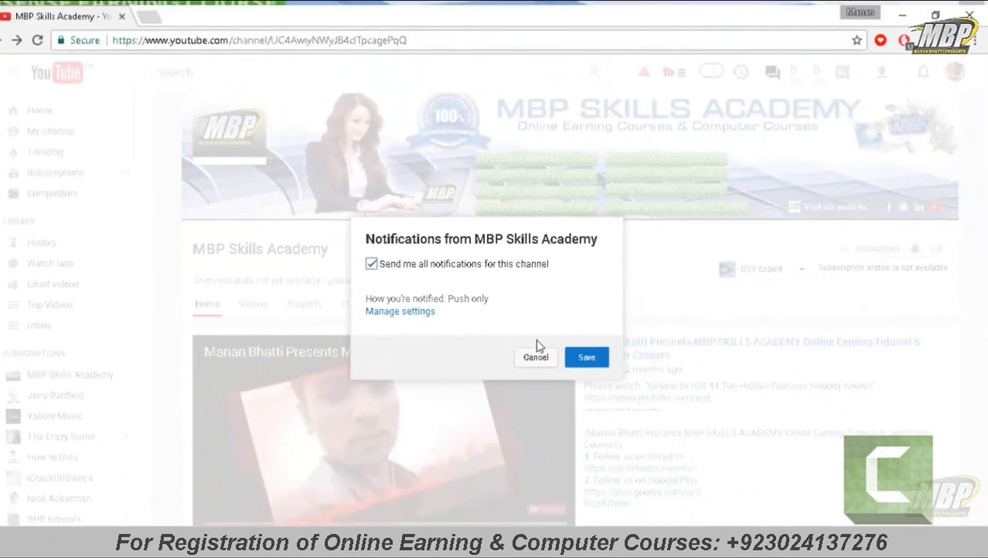
{"action": "left_click", "coordinate": [589, 362]}
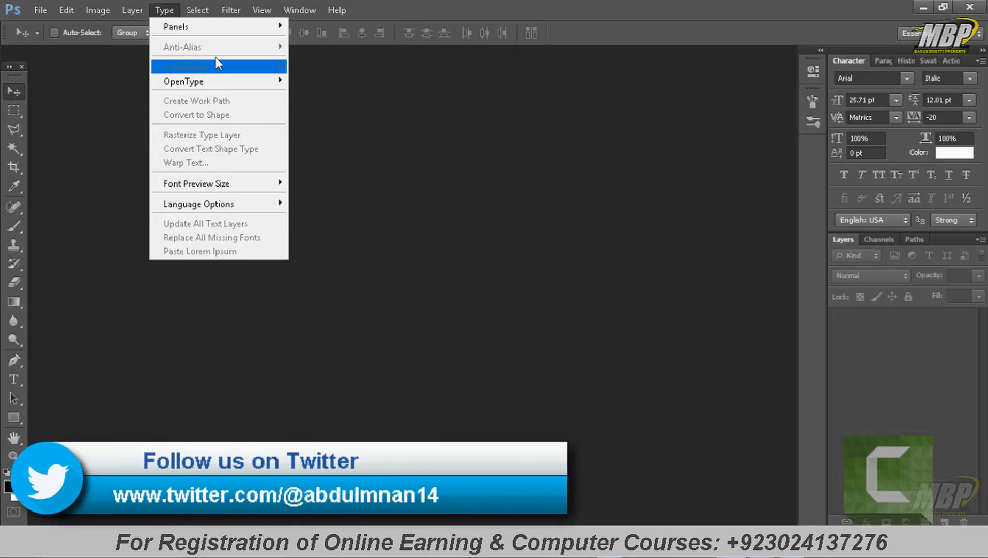
{"action": "mouse_move", "coordinate": [233, 10]}
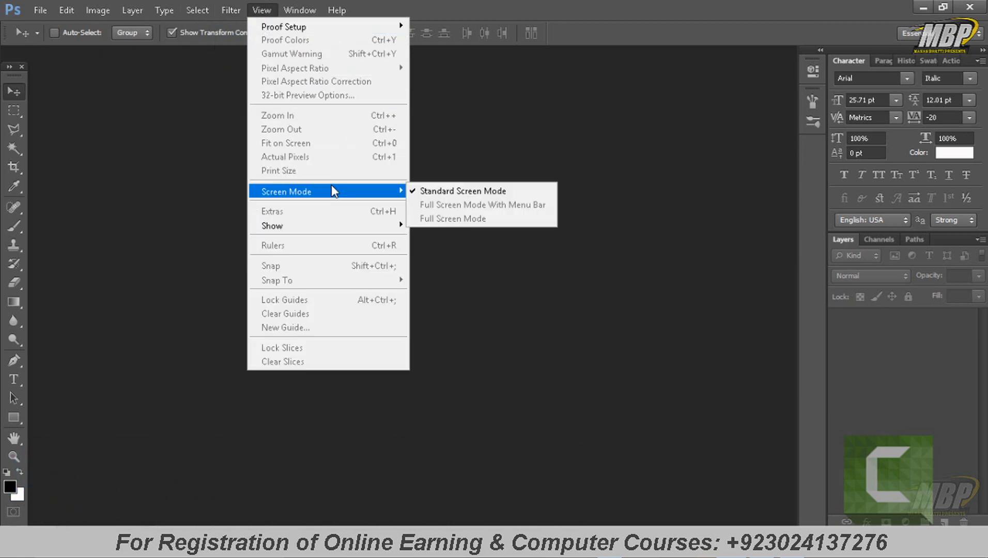
{"action": "left_click", "coordinate": [313, 8]}
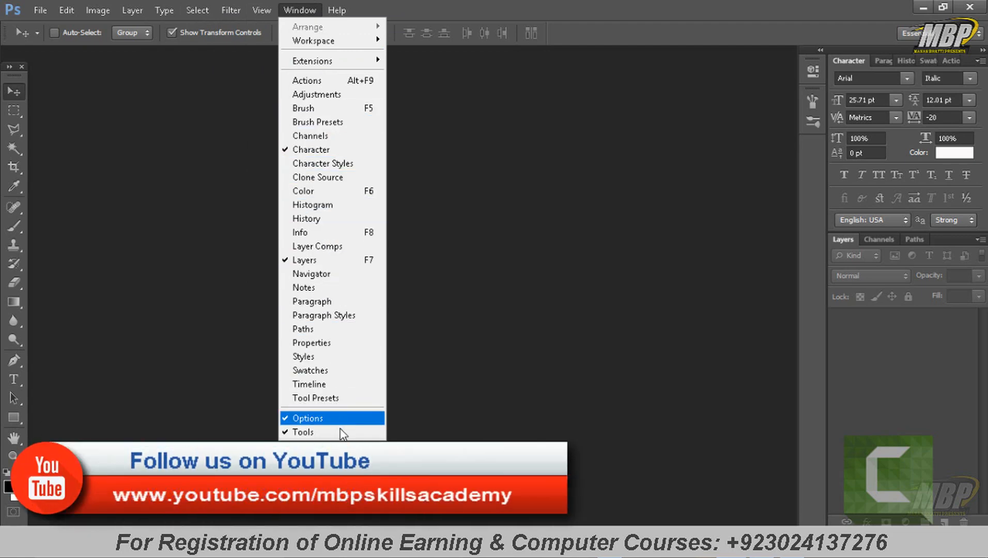
{"action": "mouse_move", "coordinate": [341, 10]}
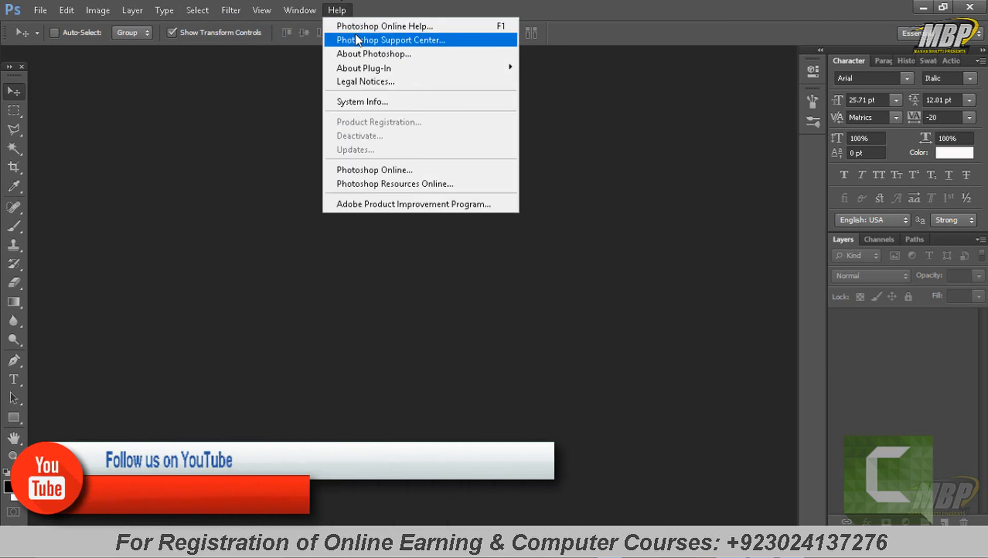
{"action": "left_click", "coordinate": [127, 91]}
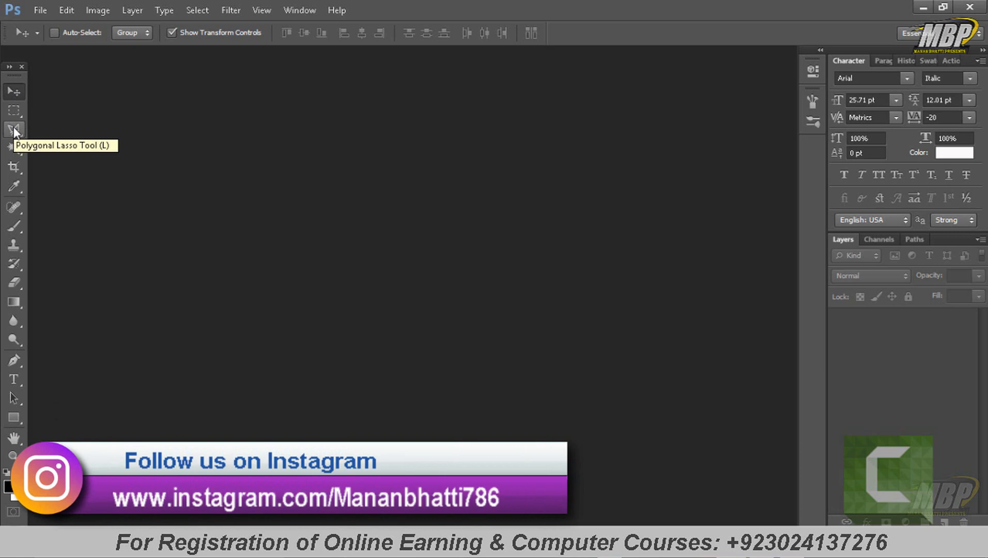
- Select the Magic Wand tool and switch the workspace to New in CS 6
{"action": "left_click", "coordinate": [13, 144]}
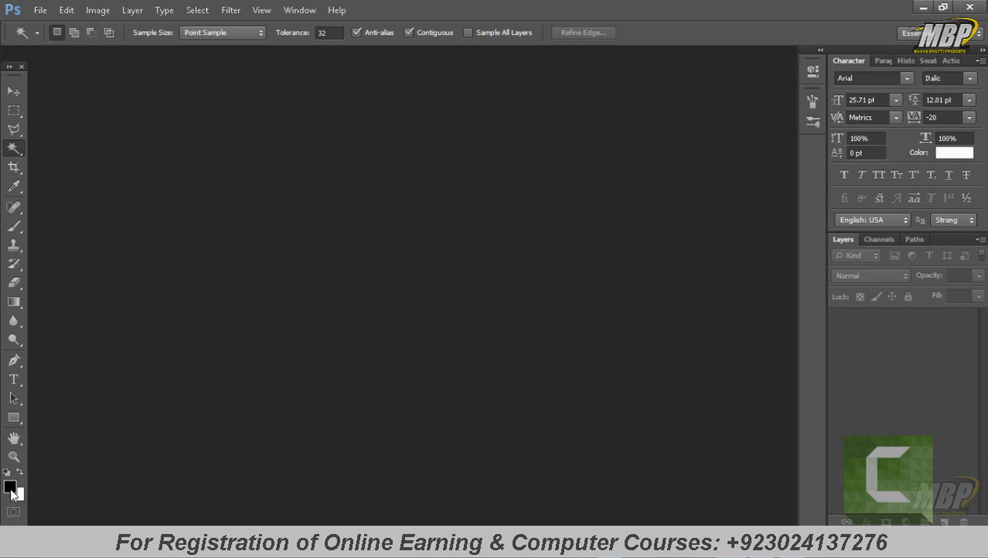
{"action": "left_click", "coordinate": [927, 35]}
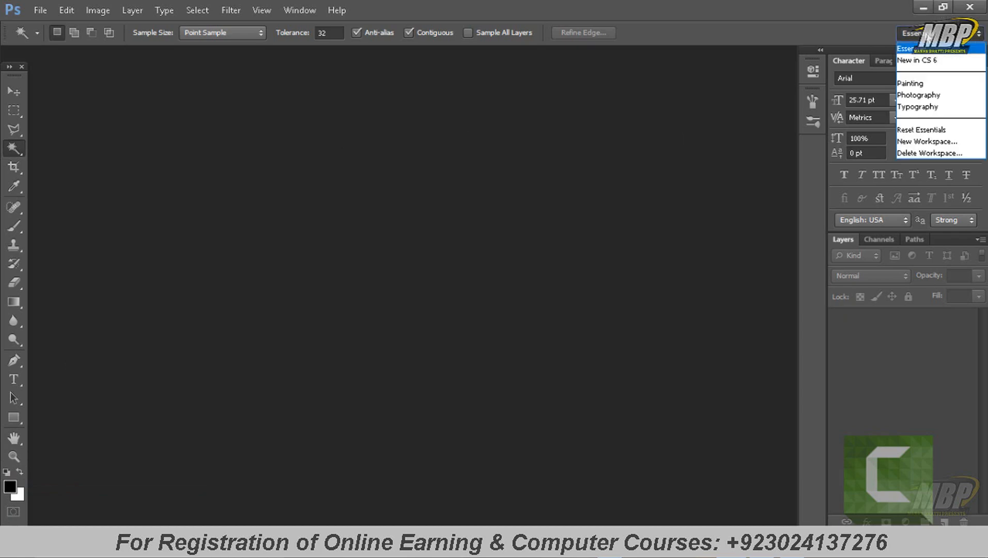
{"action": "left_click", "coordinate": [918, 61]}
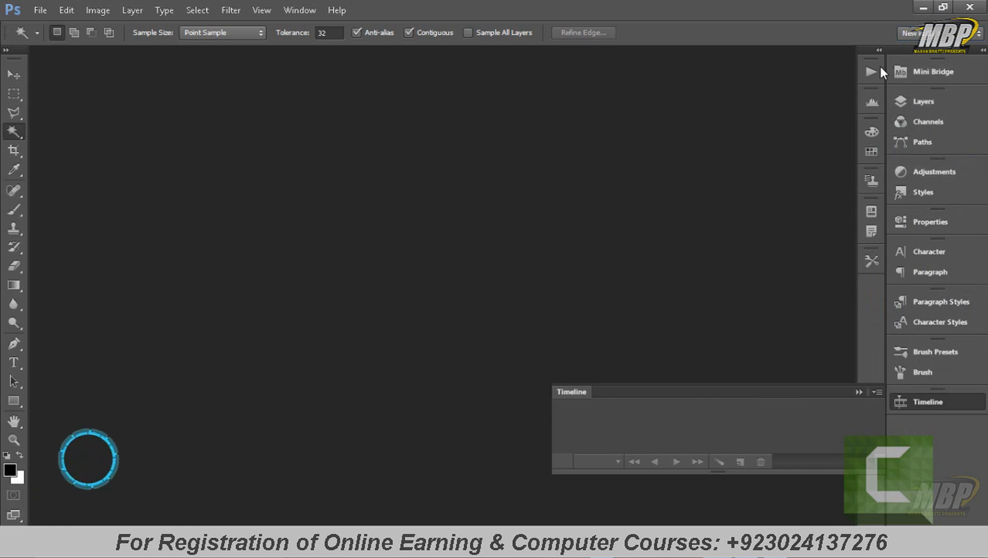
- Expand the Mini Bridge, Layers, Channels and Paths panels one at a time to examine them, collapsing each again
{"action": "left_click", "coordinate": [926, 73]}
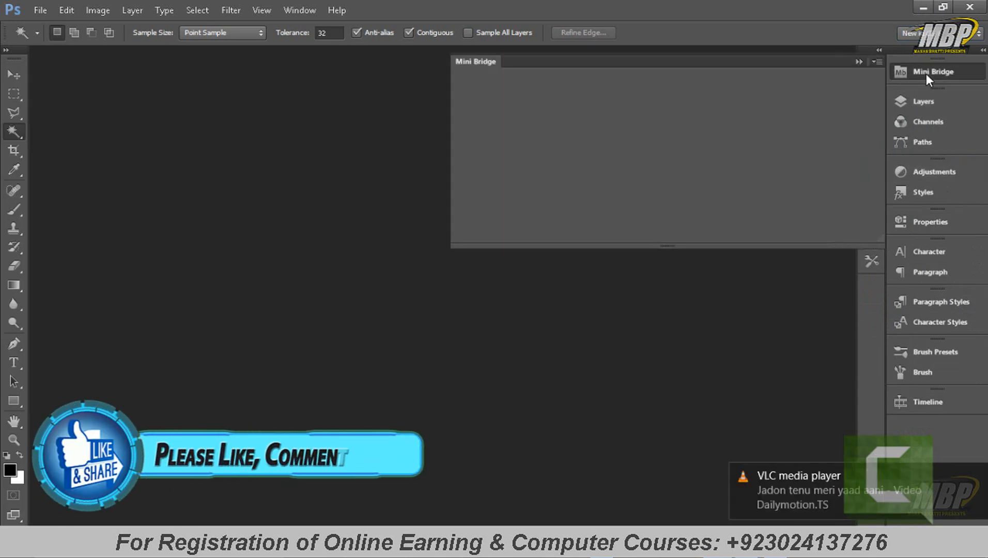
{"action": "left_click", "coordinate": [926, 73]}
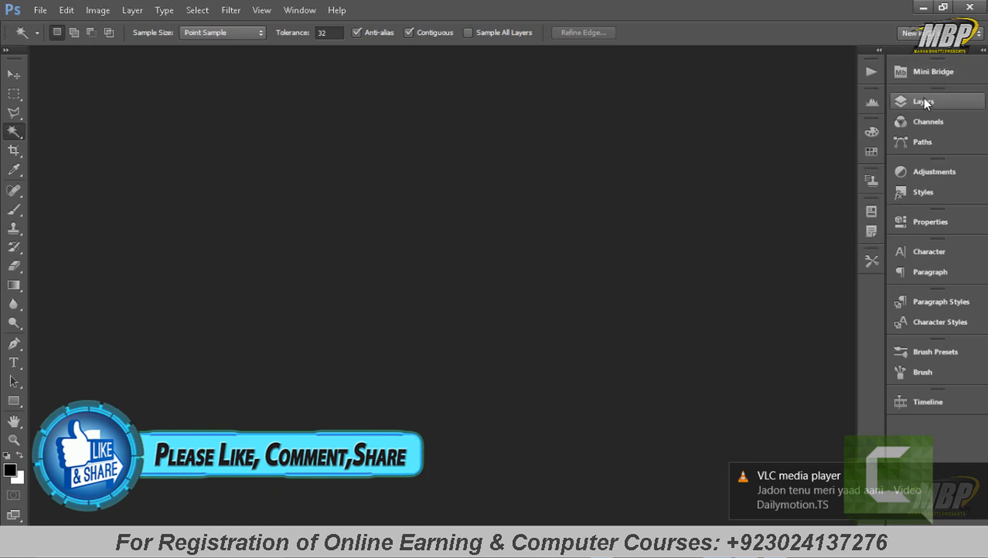
{"action": "left_click", "coordinate": [924, 100]}
{"action": "left_click", "coordinate": [924, 102]}
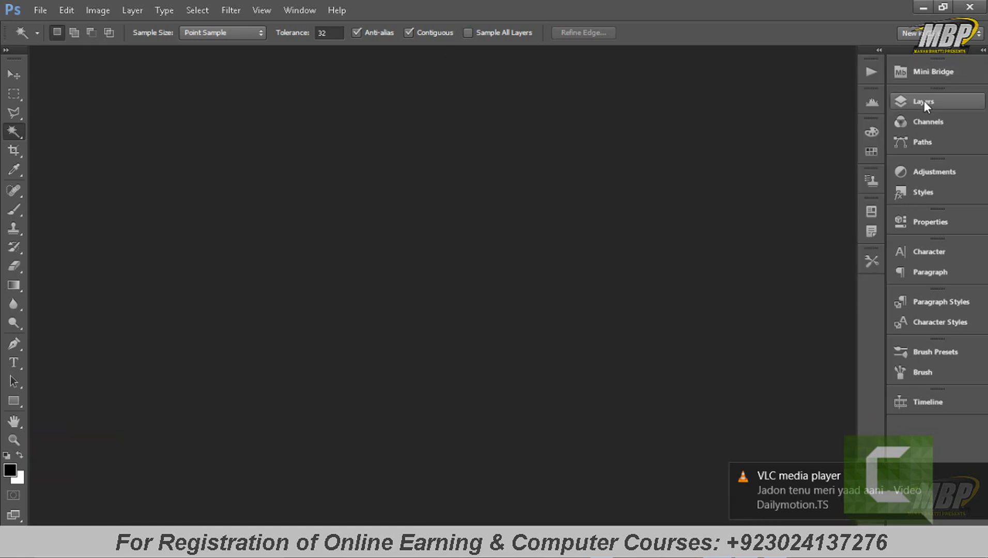
{"action": "left_click", "coordinate": [926, 131]}
{"action": "left_click", "coordinate": [926, 127]}
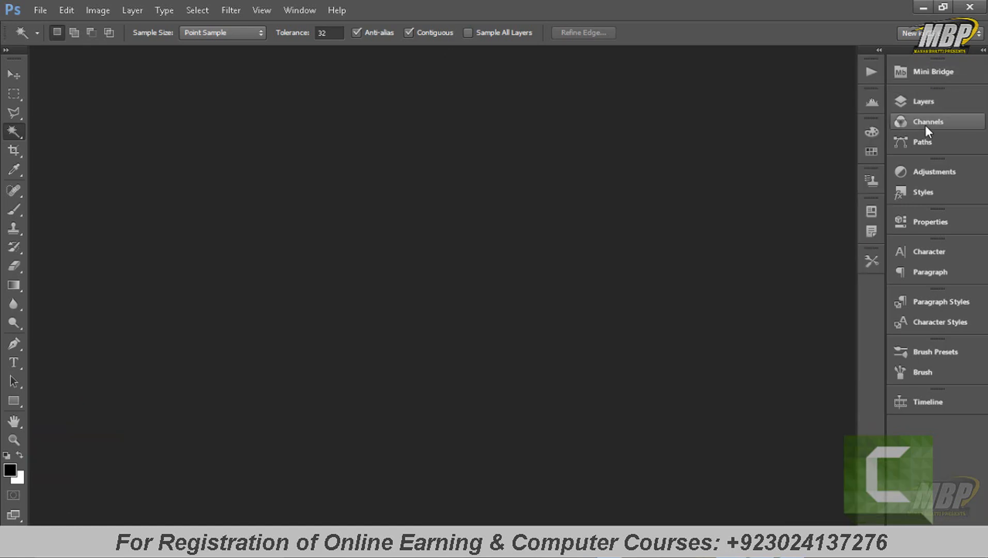
{"action": "left_click", "coordinate": [927, 142]}
{"action": "left_click", "coordinate": [926, 141]}
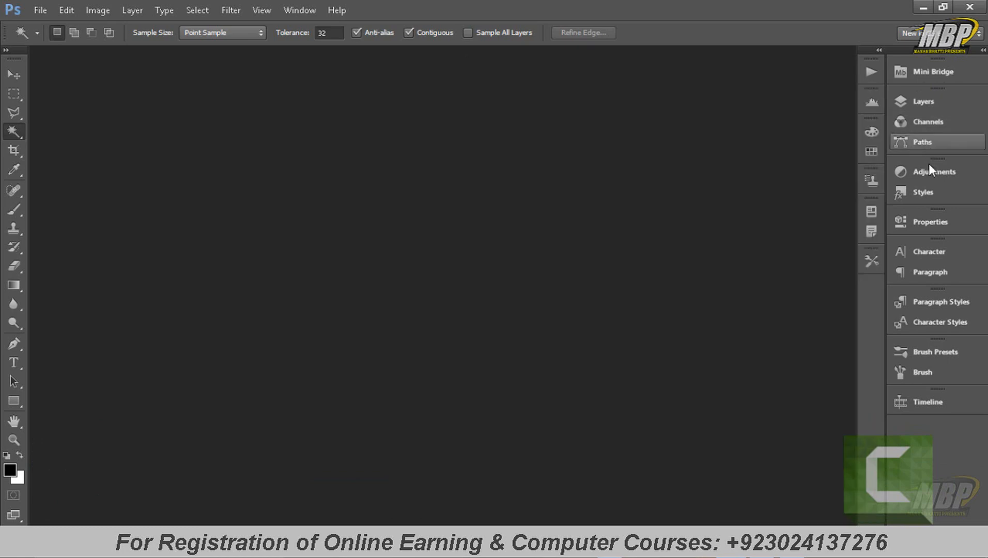
- Expand the Adjustments, Styles and Properties panels in turn to examine their contents, collapsing each again
{"action": "left_click", "coordinate": [929, 168]}
{"action": "left_click", "coordinate": [930, 169]}
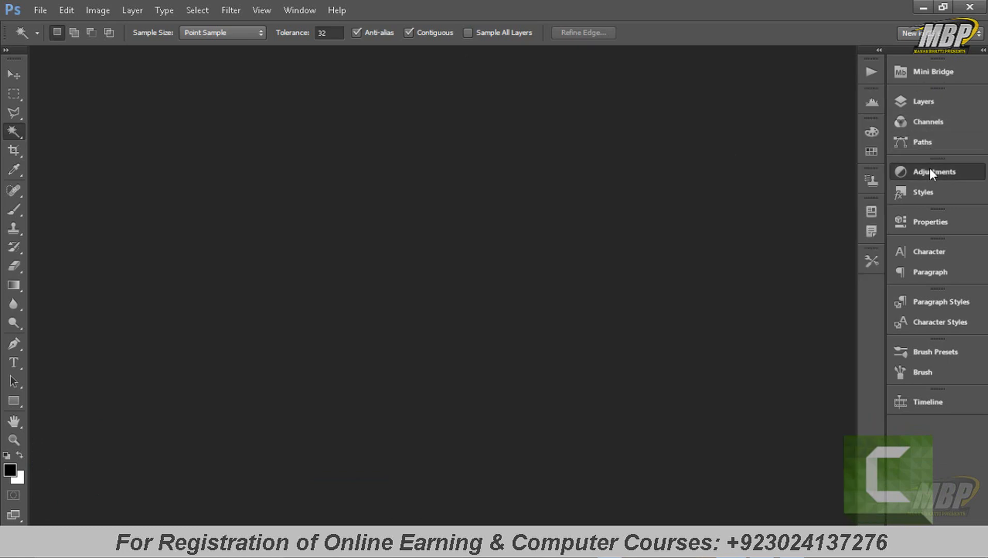
{"action": "left_click", "coordinate": [930, 189]}
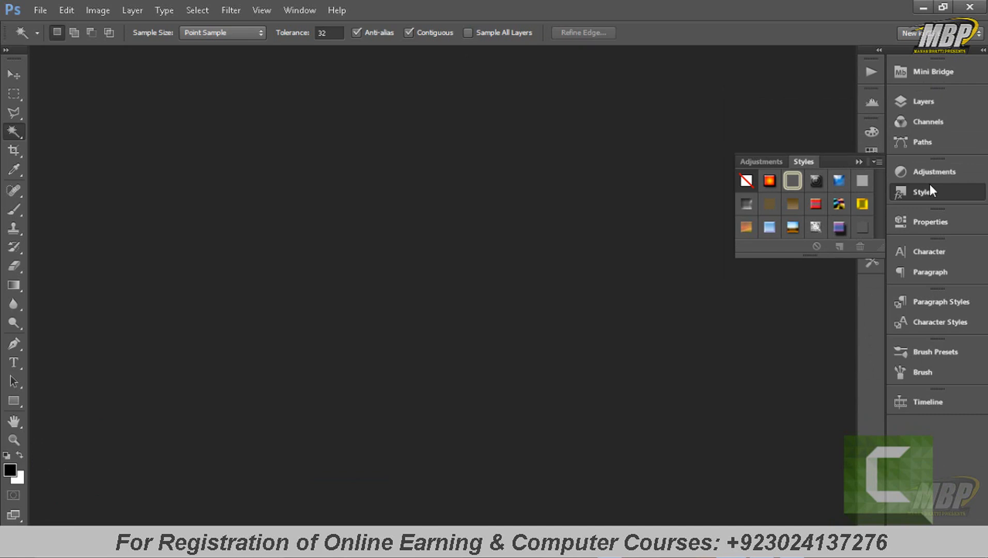
{"action": "left_click", "coordinate": [930, 188]}
{"action": "left_click", "coordinate": [930, 219]}
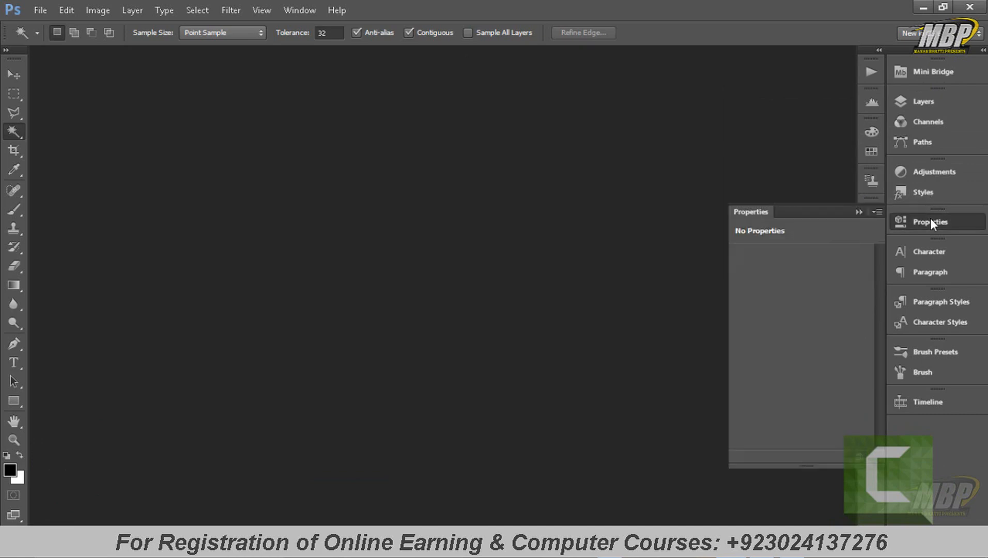
{"action": "left_click", "coordinate": [931, 218]}
- Expand the Character, Paragraph, Paragraph Styles and Character Styles panels one at a time to examine them, collapsing each again
{"action": "left_click", "coordinate": [932, 253]}
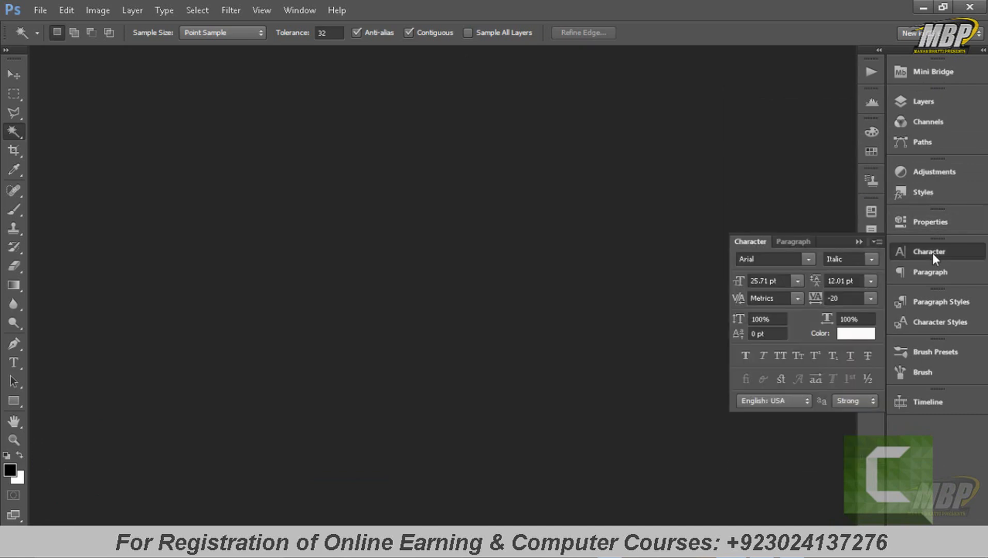
{"action": "left_click", "coordinate": [933, 252]}
{"action": "left_click", "coordinate": [932, 274]}
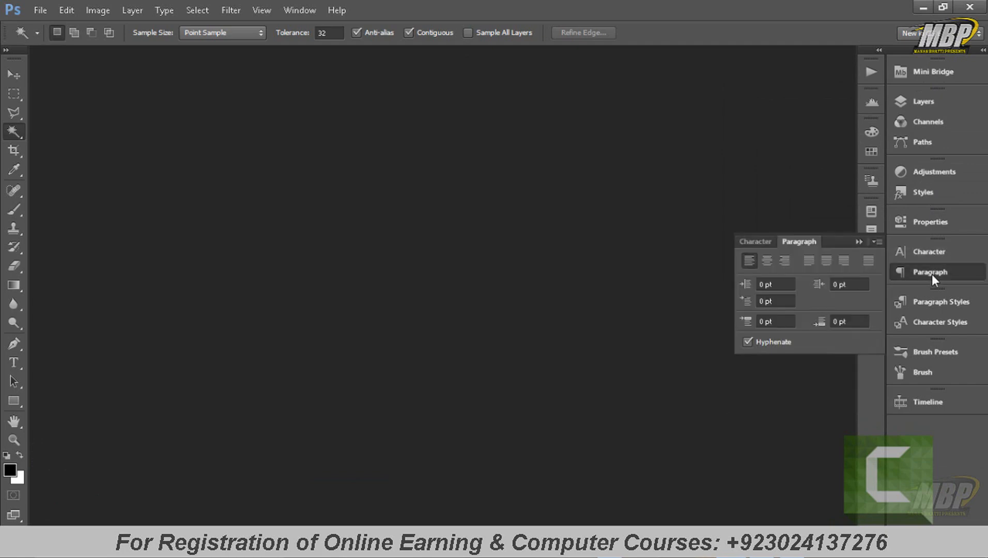
{"action": "left_click", "coordinate": [932, 274]}
{"action": "left_click", "coordinate": [932, 302]}
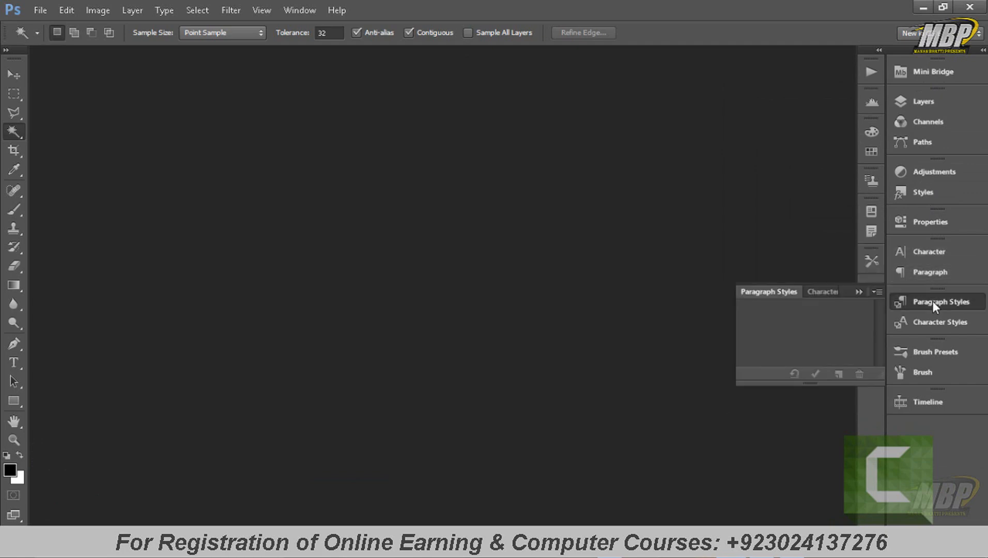
{"action": "left_click", "coordinate": [932, 301]}
{"action": "left_click", "coordinate": [935, 323]}
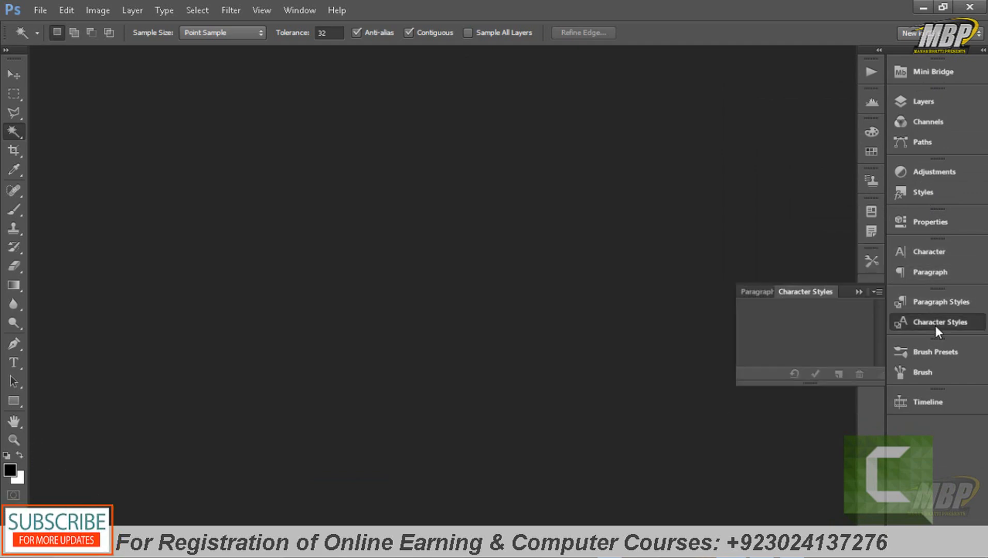
{"action": "left_click", "coordinate": [936, 323]}
- Expand the Brush Presets, Brush and Timeline panels in turn to examine their contents, collapsing each again
{"action": "left_click", "coordinate": [933, 350]}
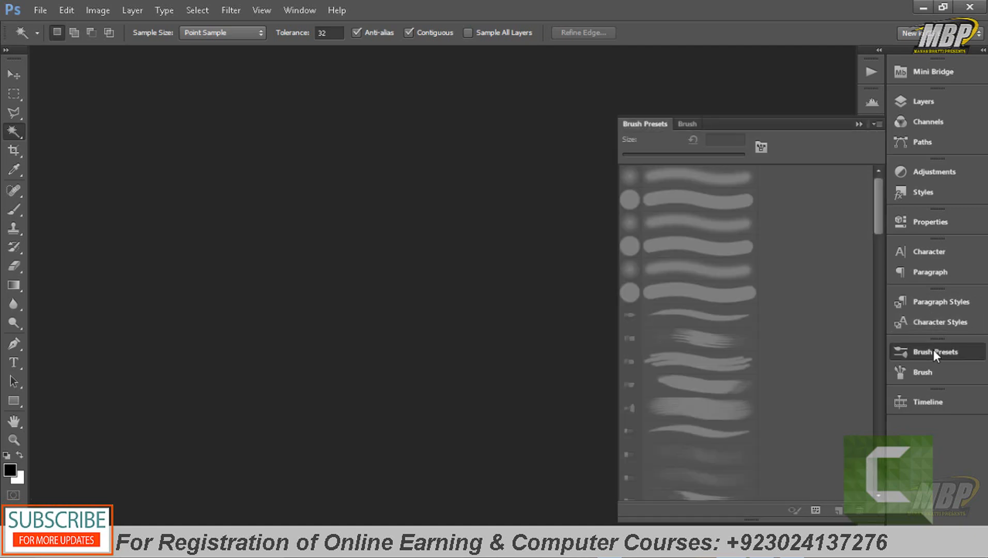
{"action": "left_click", "coordinate": [933, 350]}
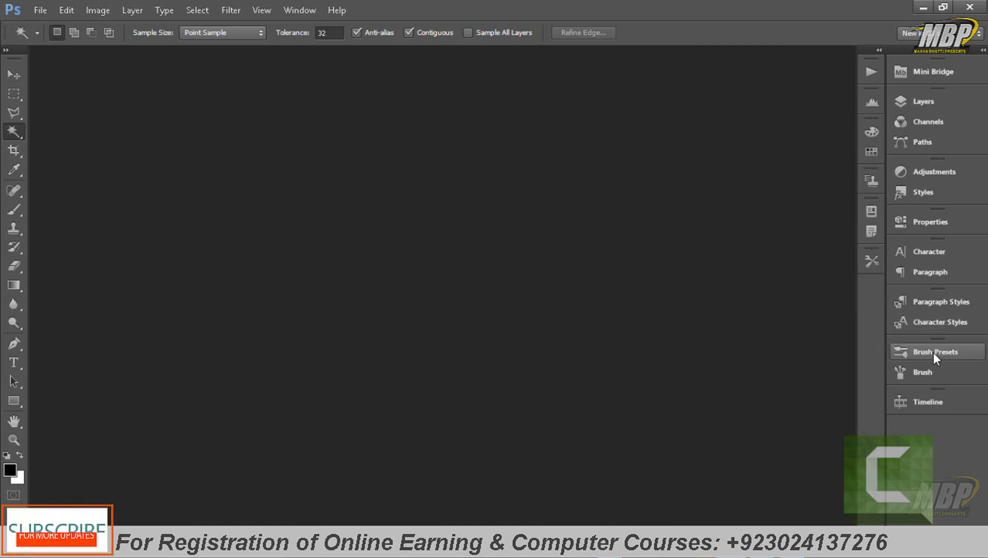
{"action": "left_click", "coordinate": [933, 373]}
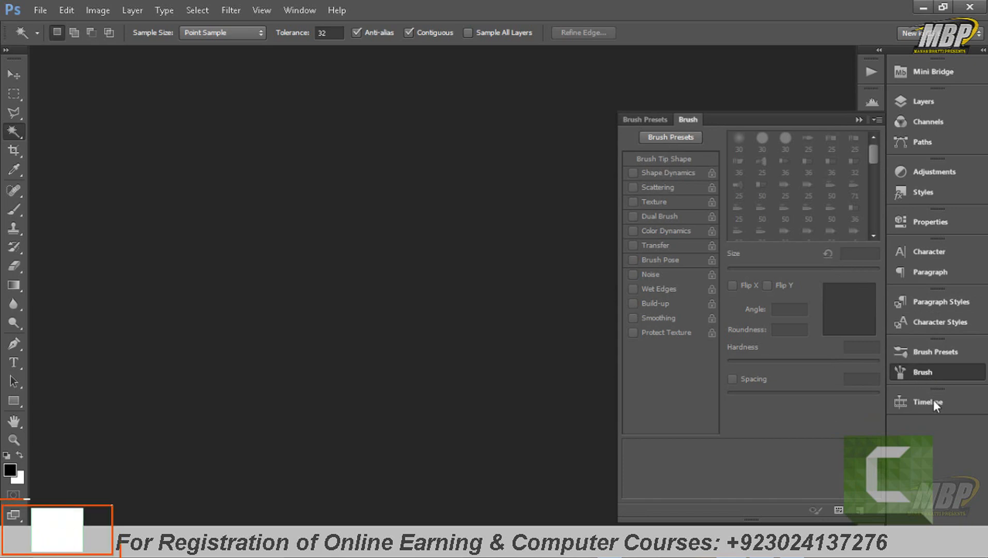
{"action": "left_click", "coordinate": [932, 373]}
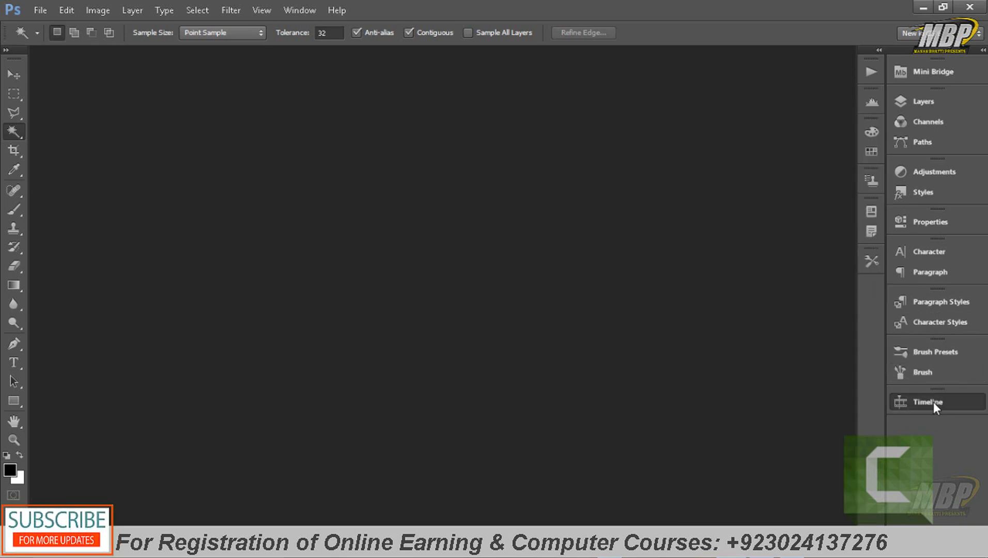
{"action": "left_click", "coordinate": [933, 402]}
{"action": "left_click", "coordinate": [933, 402]}
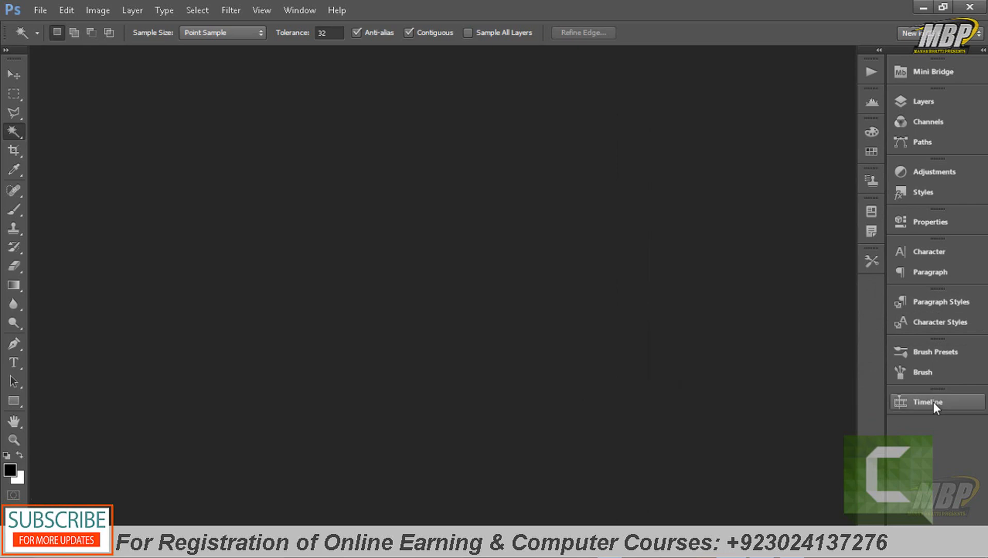
- Expand the Tool Presets, Notes, Layer Comps and Clone Source panels in turn to examine them, collapsing each again
{"action": "left_click", "coordinate": [879, 261]}
{"action": "left_click", "coordinate": [879, 260]}
{"action": "left_click", "coordinate": [875, 233]}
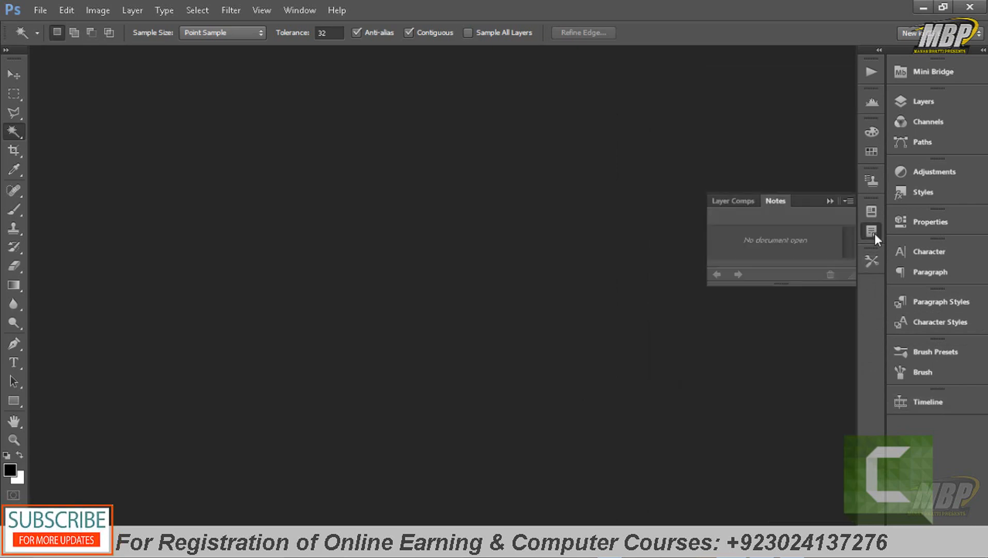
{"action": "left_click", "coordinate": [875, 233]}
{"action": "left_click", "coordinate": [874, 213]}
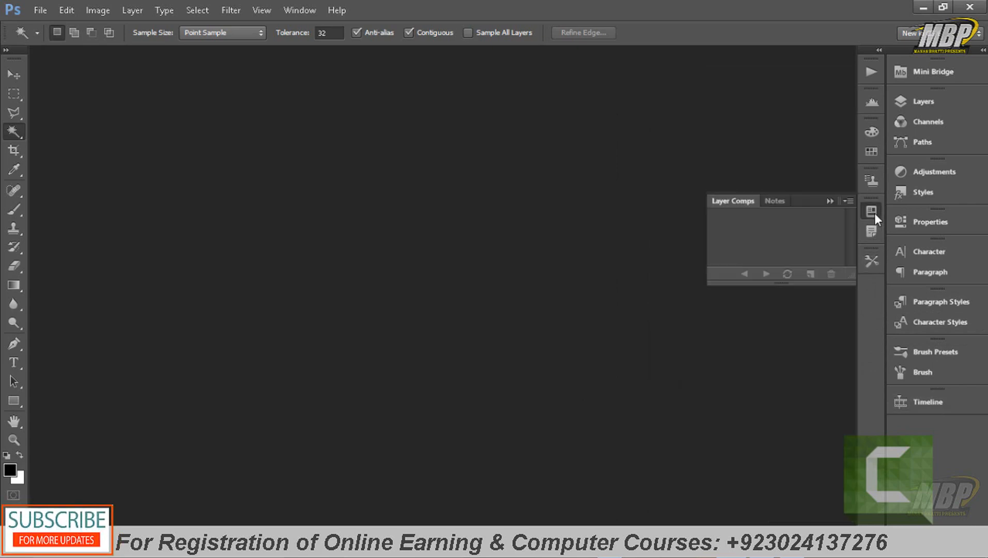
{"action": "left_click", "coordinate": [874, 213]}
{"action": "left_click", "coordinate": [873, 187]}
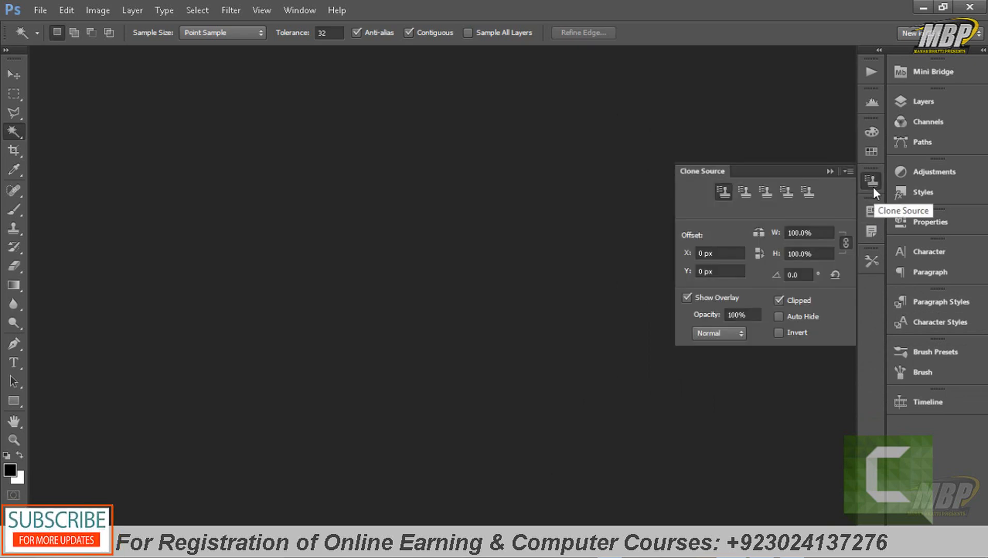
{"action": "left_click", "coordinate": [873, 187]}
- Expand the Swatches, Color, Histogram and Actions panels one by one to examine them, collapsing each again
{"action": "left_click", "coordinate": [873, 152]}
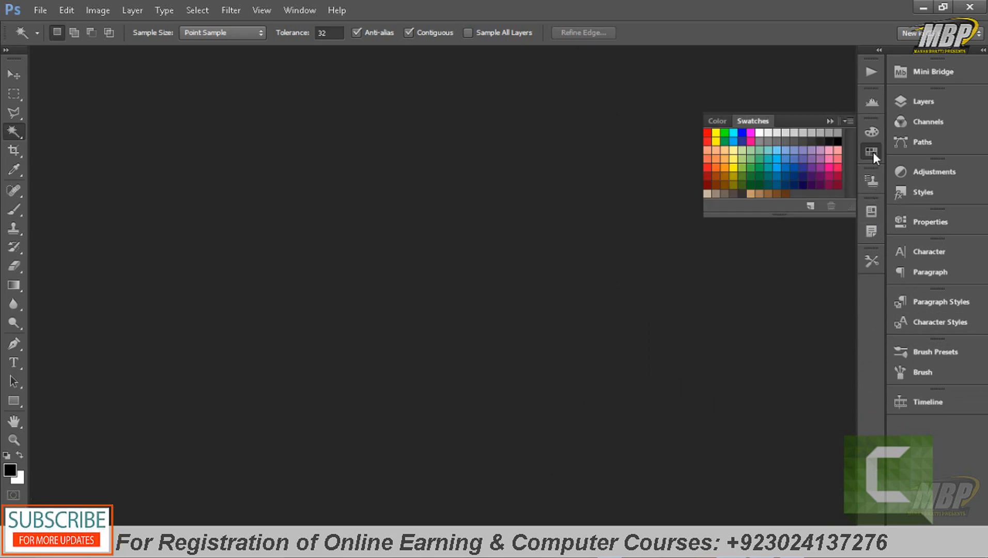
{"action": "left_click", "coordinate": [873, 152]}
{"action": "left_click", "coordinate": [873, 130]}
{"action": "left_click", "coordinate": [873, 130]}
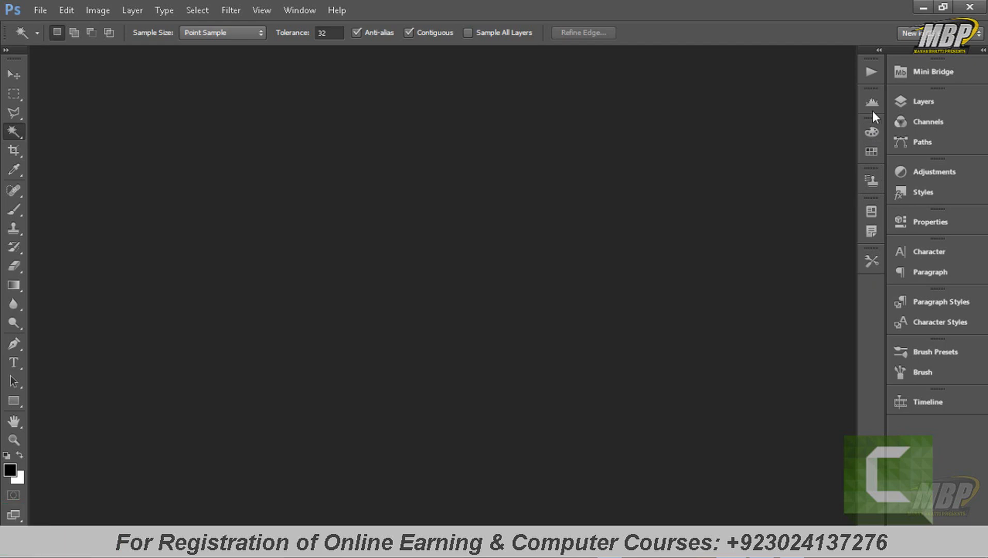
{"action": "left_click", "coordinate": [873, 103]}
{"action": "left_click", "coordinate": [873, 103]}
{"action": "left_click", "coordinate": [872, 76]}
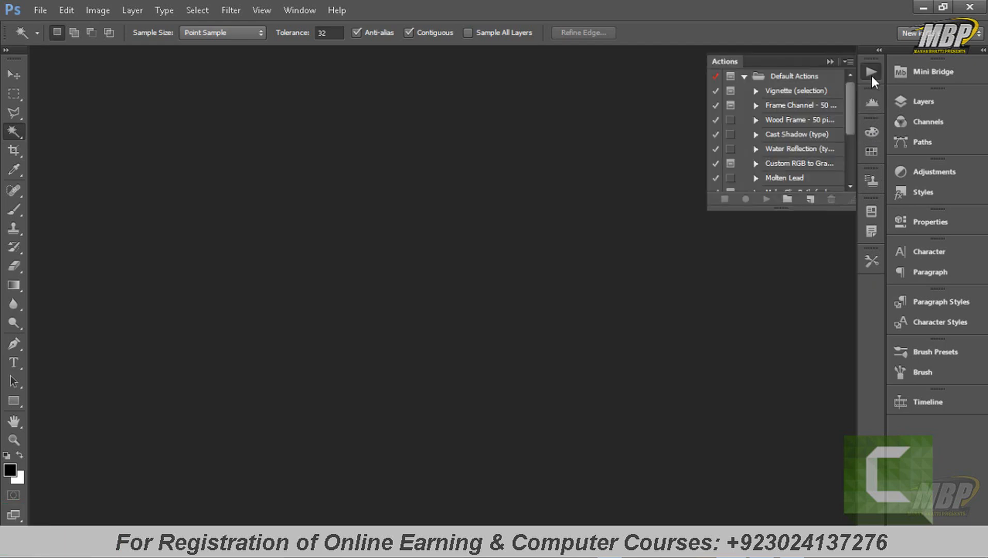
{"action": "left_click", "coordinate": [872, 77]}
- Switch through the Painting, Photography and Typography workspaces to compare their panel layouts
{"action": "left_click", "coordinate": [928, 36]}
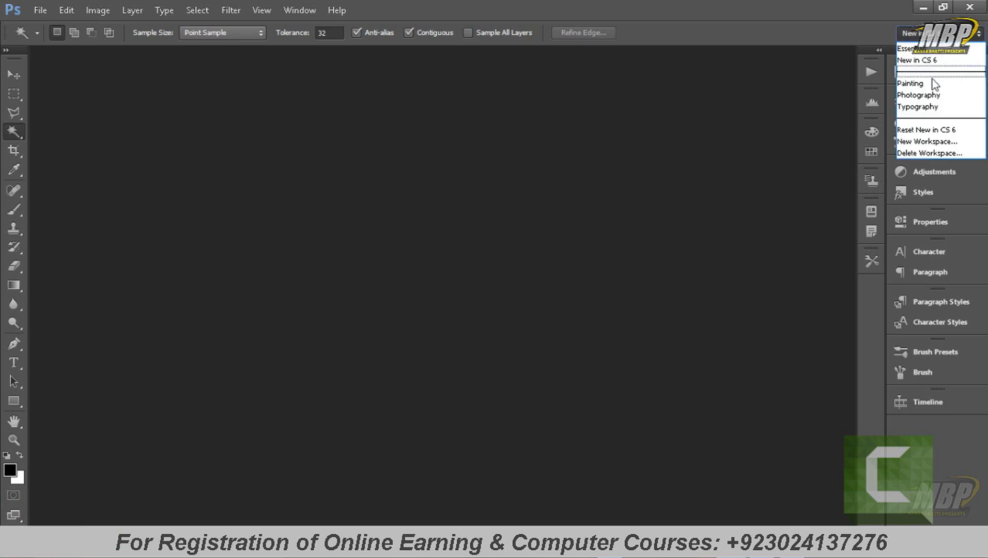
{"action": "left_click", "coordinate": [933, 81]}
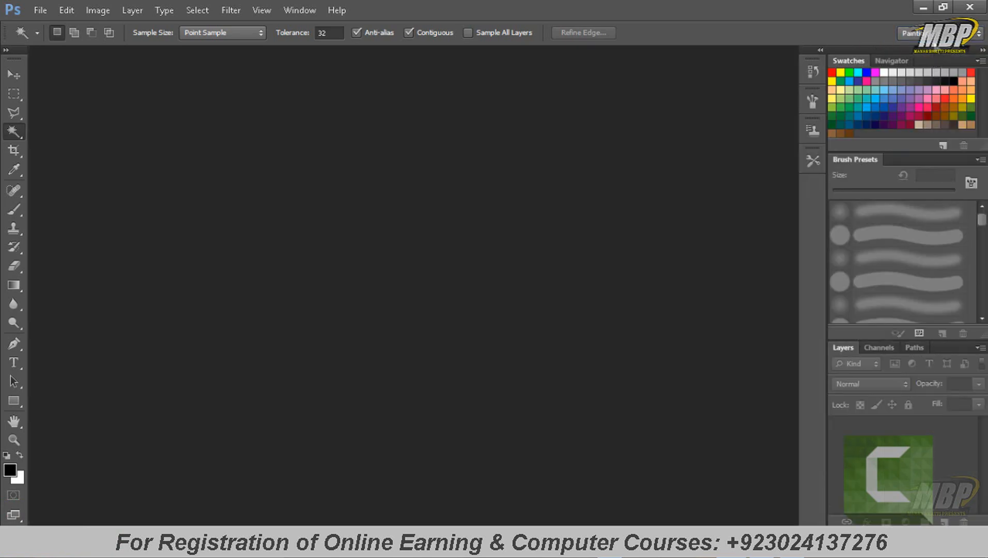
{"action": "left_click", "coordinate": [929, 33]}
{"action": "left_click", "coordinate": [926, 95]}
{"action": "left_click", "coordinate": [929, 33]}
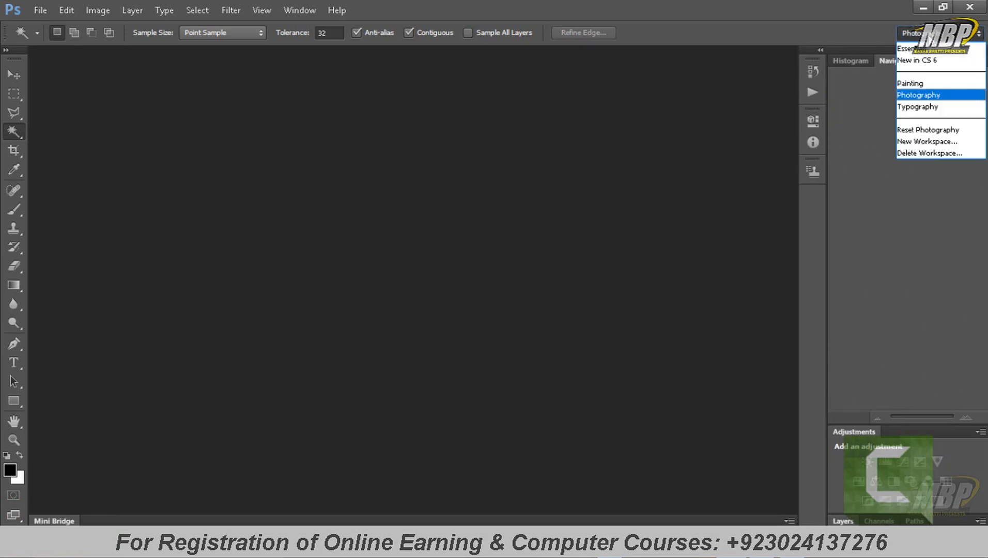
{"action": "left_click", "coordinate": [927, 107]}
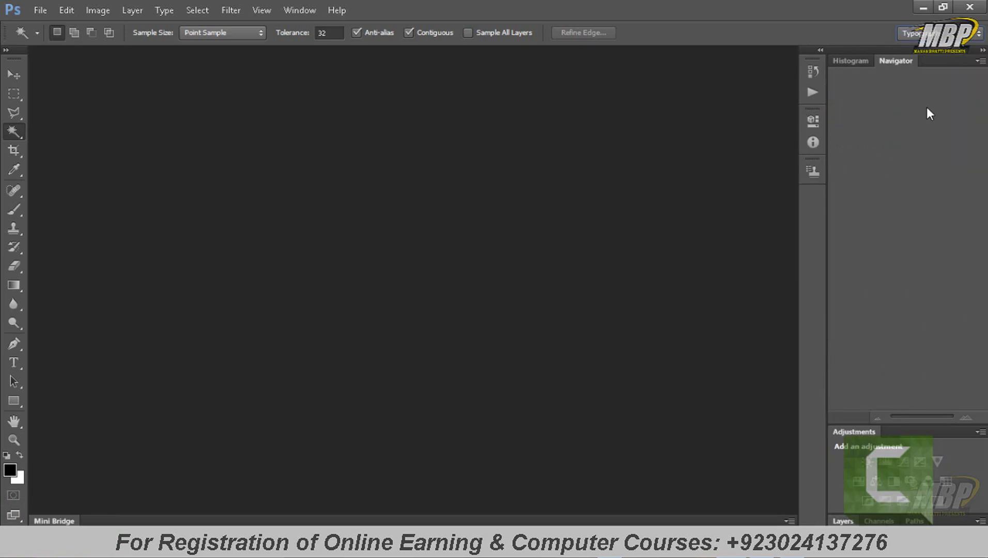
- Reset the Typography workspace and switch the workspace to Essentials
{"action": "left_click", "coordinate": [927, 34]}
{"action": "left_click", "coordinate": [945, 131]}
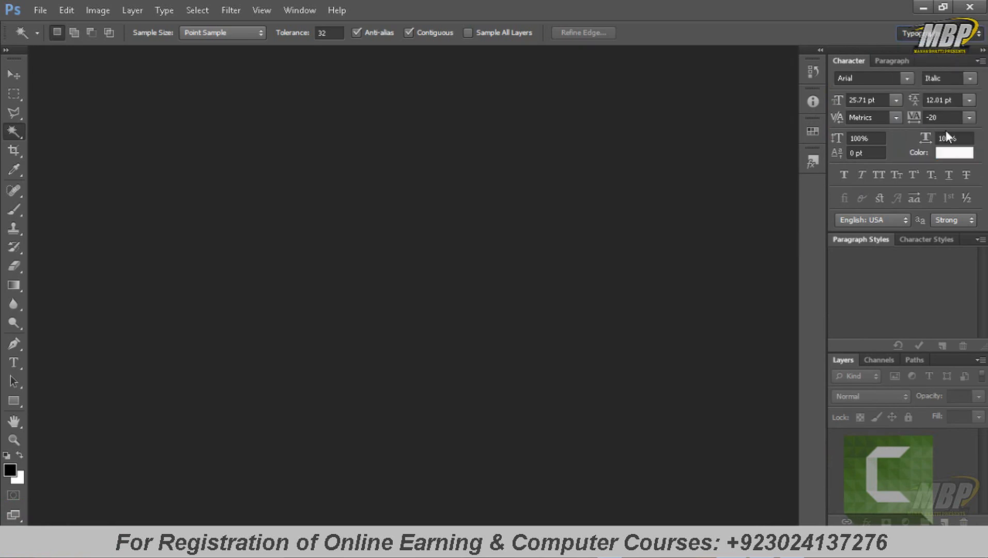
{"action": "left_click", "coordinate": [914, 33]}
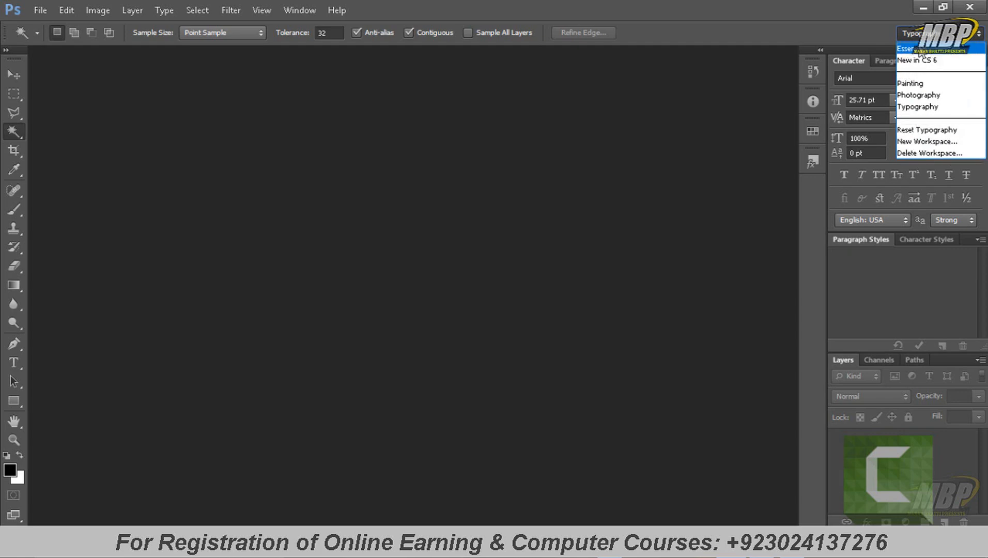
{"action": "left_click", "coordinate": [920, 49]}
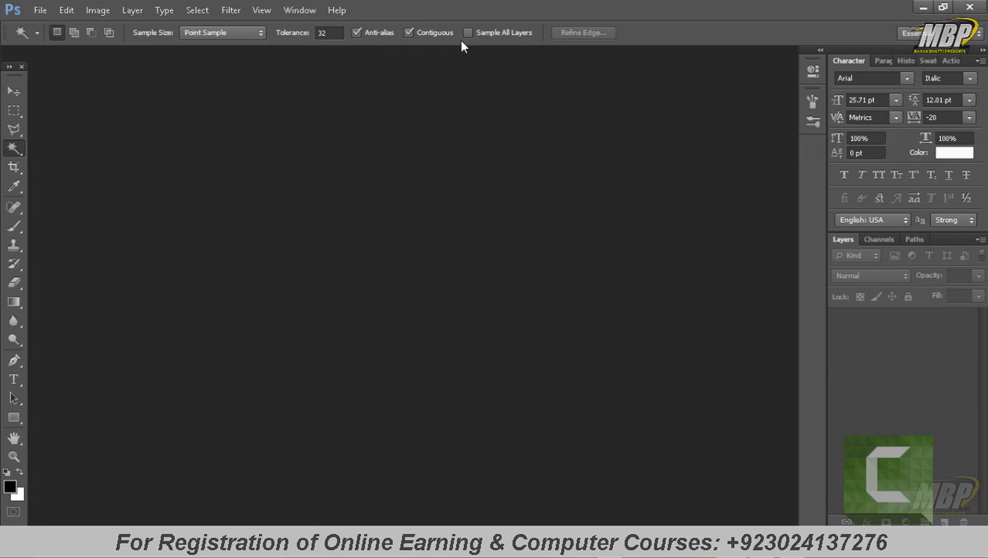
- Examine the Magic Wand's Sample Size choices and selection modes, keeping Point Sample and New Selection
{"action": "left_click", "coordinate": [207, 34]}
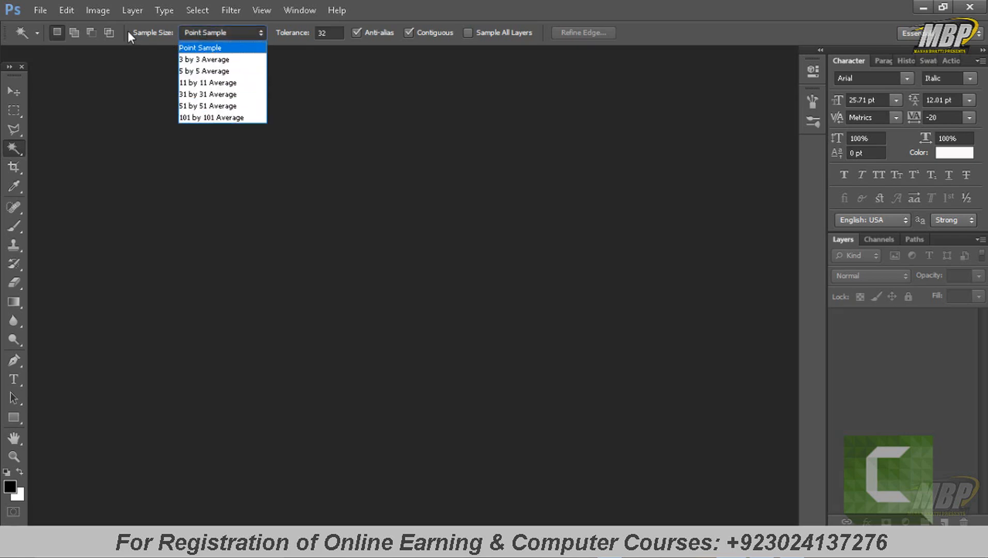
{"action": "left_click", "coordinate": [100, 31]}
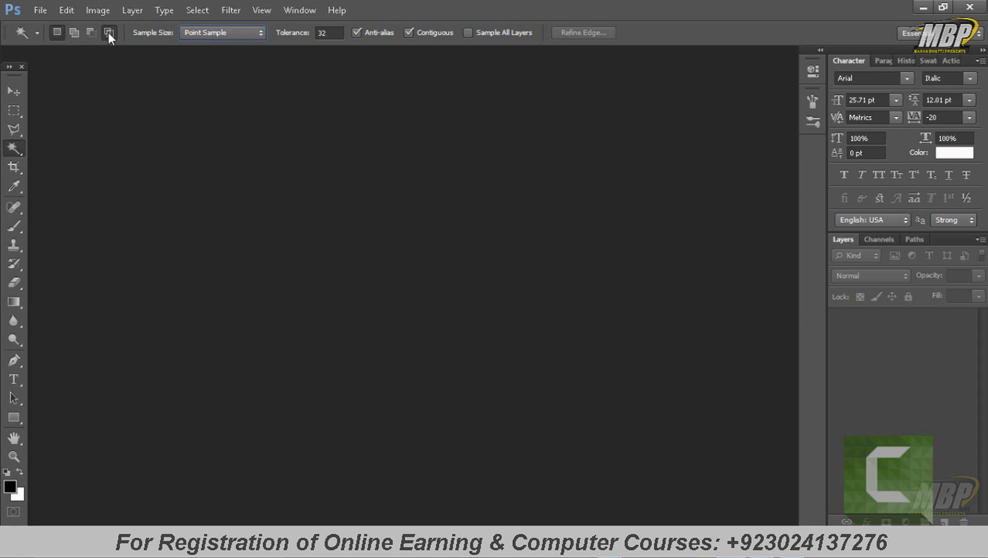
{"action": "left_click", "coordinate": [108, 33]}
{"action": "left_click", "coordinate": [53, 31]}
- Examine the Magic Wand's tool preset picker and its options, reset the tool, and close the picker
{"action": "left_click", "coordinate": [38, 33]}
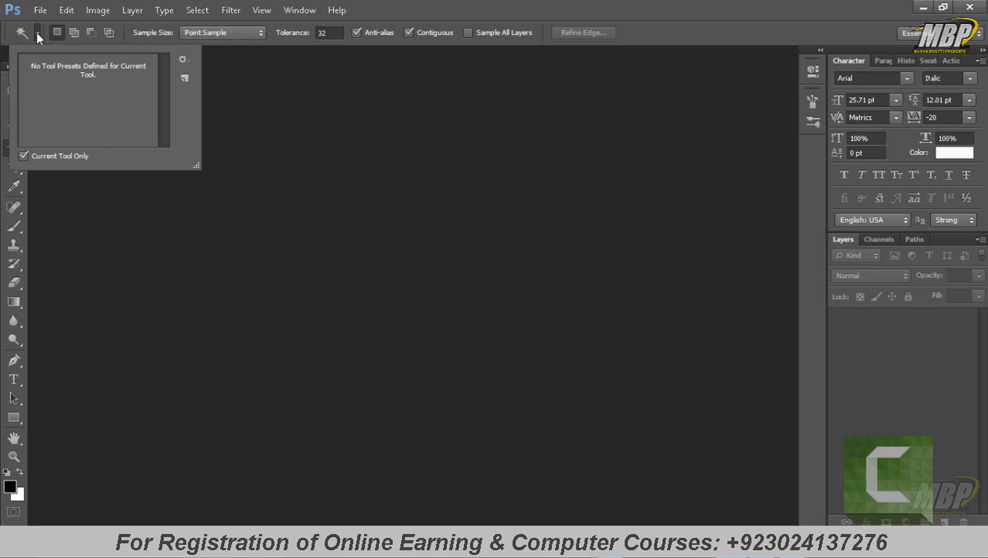
{"action": "left_click", "coordinate": [37, 32]}
{"action": "left_click", "coordinate": [36, 32]}
{"action": "left_click", "coordinate": [182, 59]}
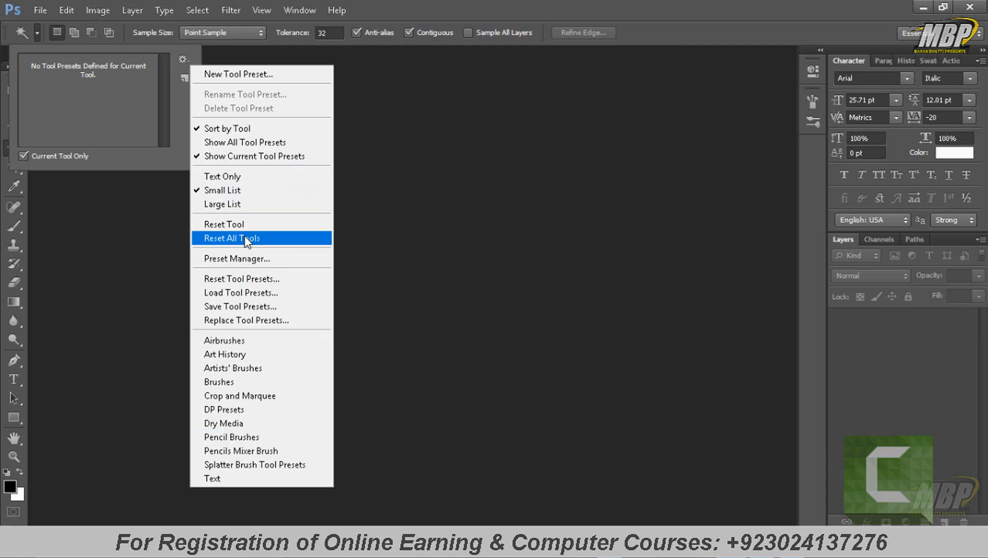
{"action": "left_click", "coordinate": [235, 224]}
{"action": "left_click", "coordinate": [176, 209]}
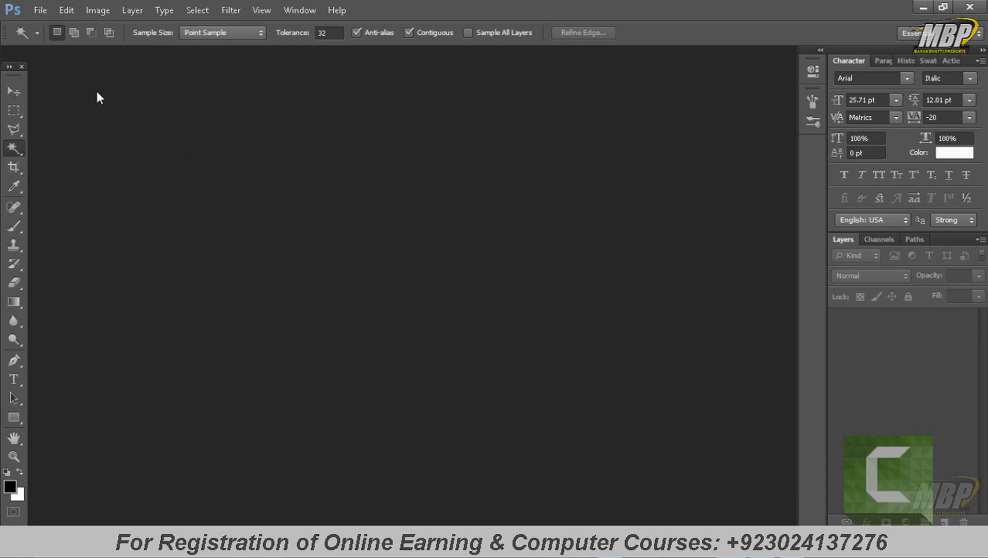
- Create a new document with the Default Photoshop Size preset, 7 by 5 inches at 72 pixels/inch
{"action": "left_click", "coordinate": [41, 15]}
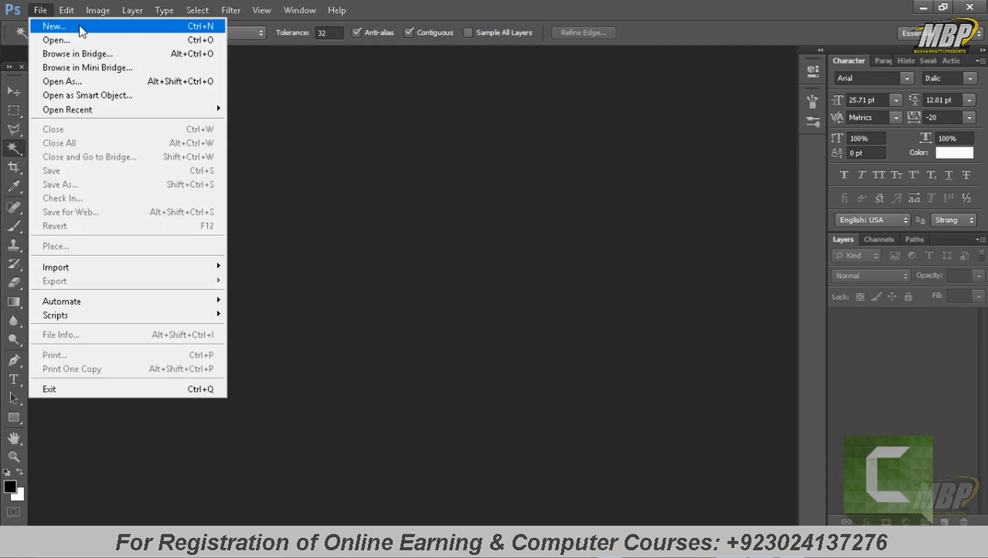
{"action": "left_click", "coordinate": [54, 26]}
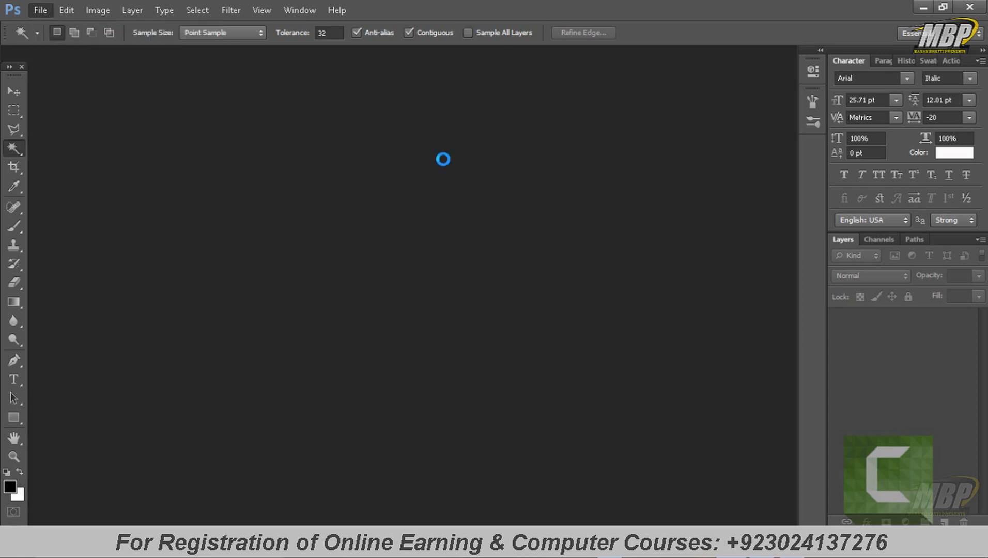
{"action": "left_click", "coordinate": [410, 148]}
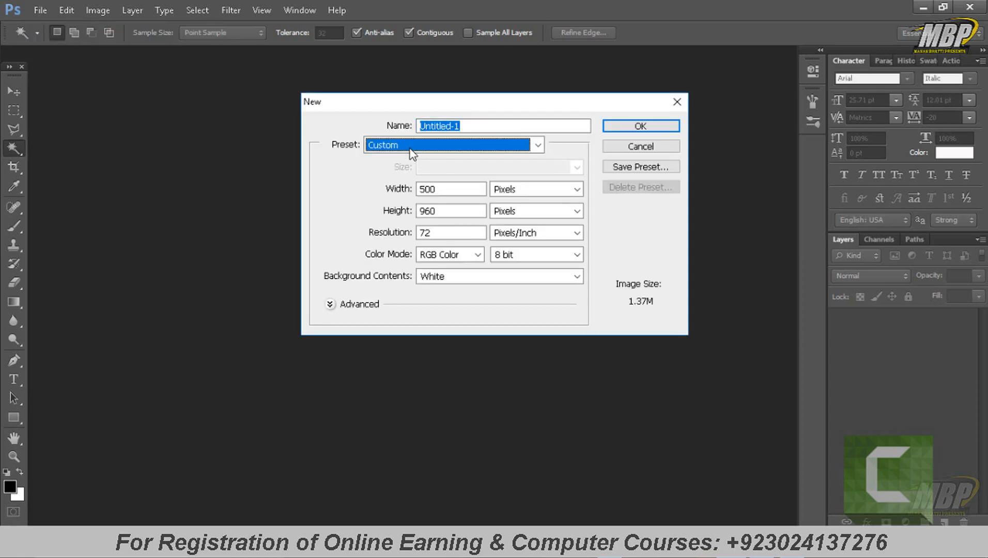
{"action": "left_click", "coordinate": [417, 176]}
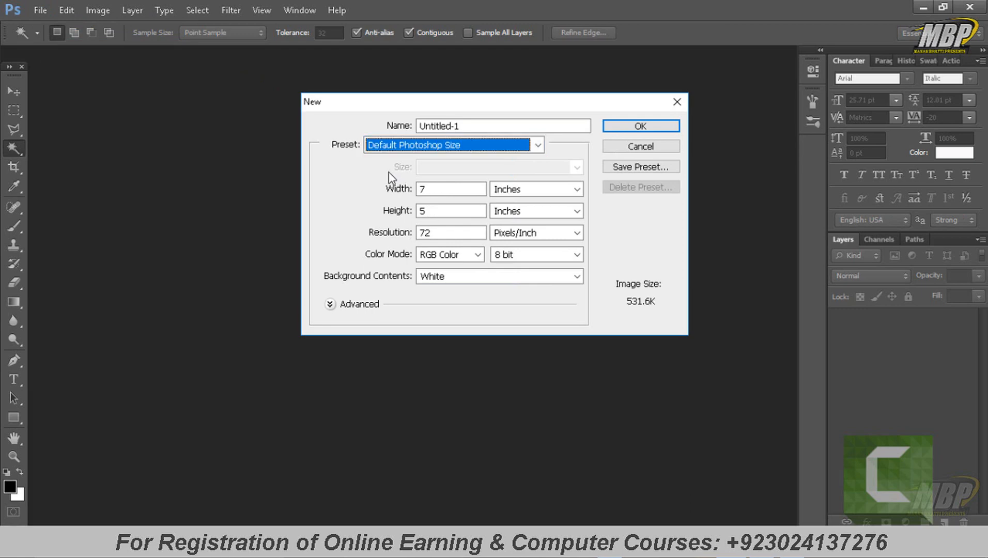
{"action": "left_click", "coordinate": [433, 189]}
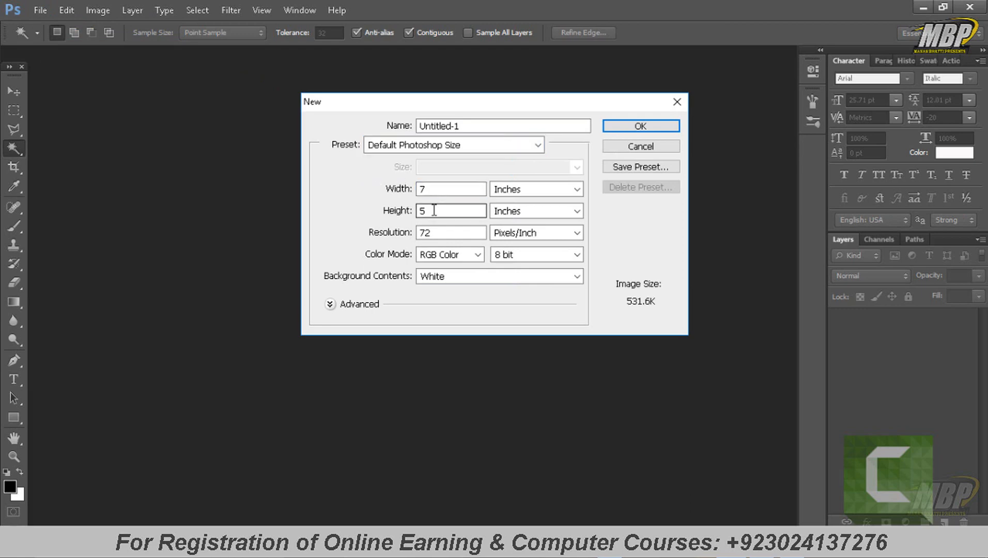
{"action": "left_click", "coordinate": [629, 126]}
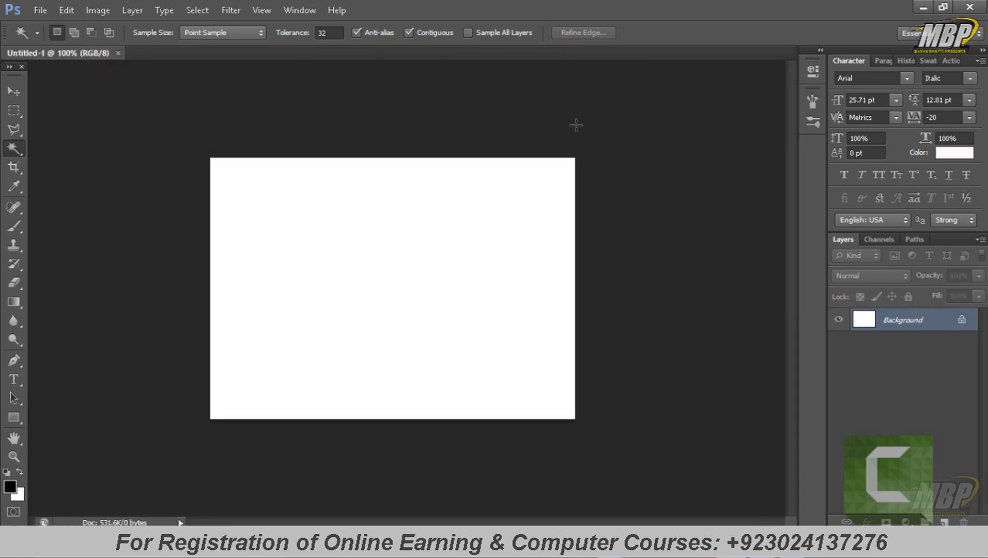
- Activate the Move tool and switch to the Zoom tool to show the options each one offers
{"action": "left_click", "coordinate": [13, 90]}
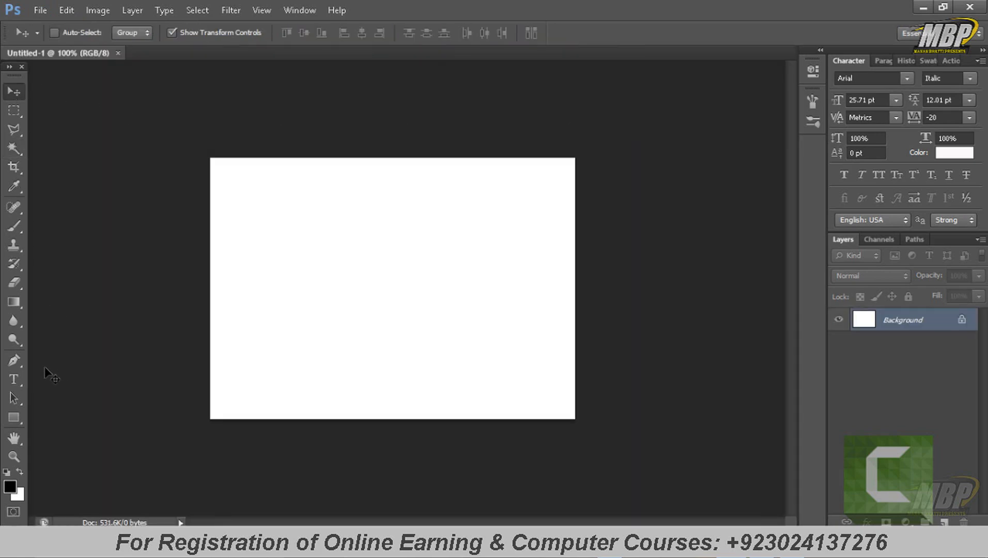
{"action": "left_click", "coordinate": [13, 457]}
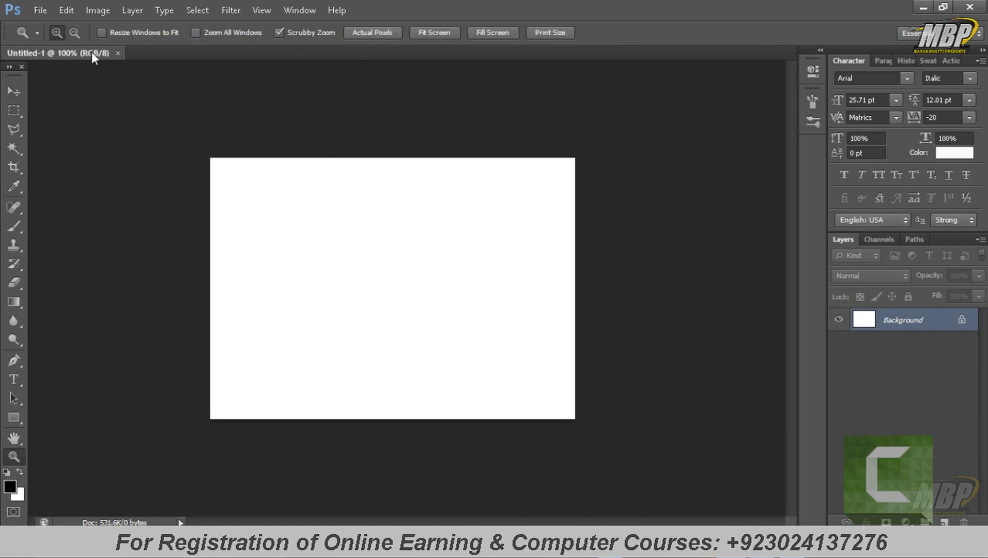
- Demonstrate the Zoom tool by magnifying the canvas to 200% and zooming back out to 100%
{"action": "left_click", "coordinate": [294, 292]}
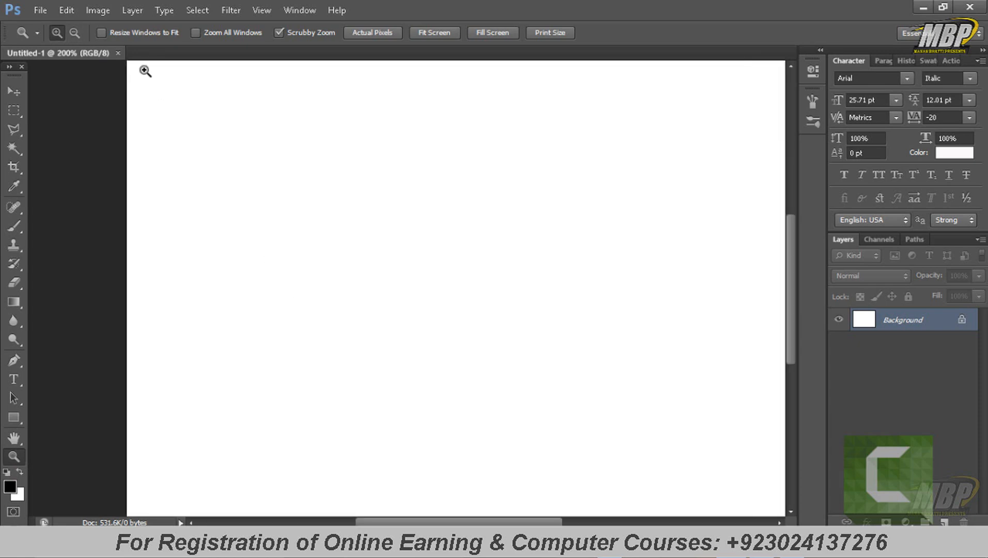
{"action": "left_click", "coordinate": [75, 34]}
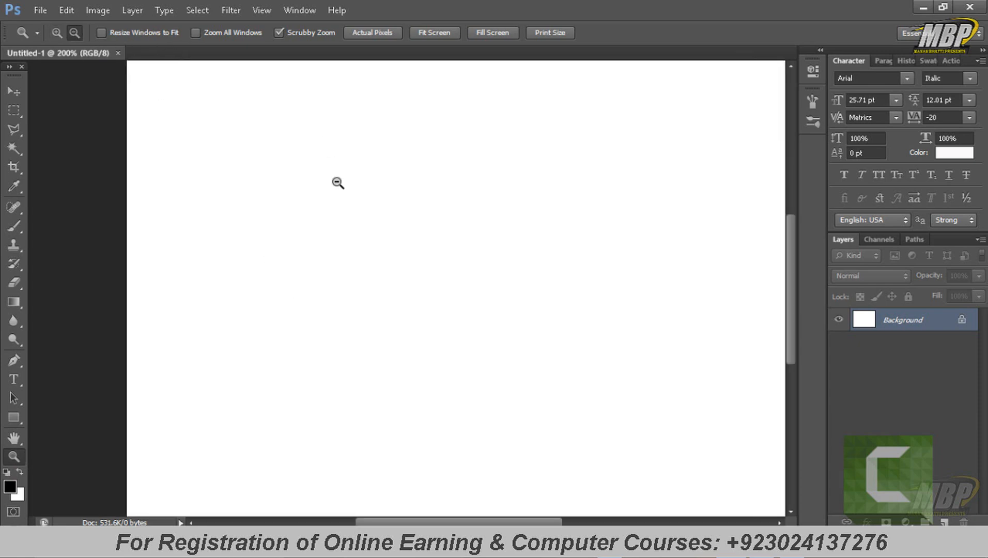
{"action": "left_click", "coordinate": [338, 183]}
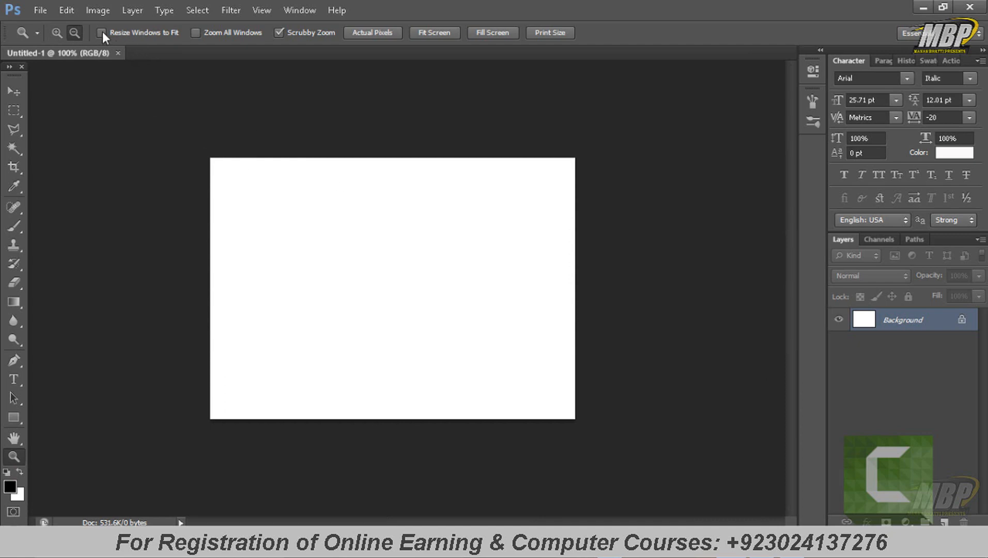
- Activate the Move tool and convert the Background layer to a smart object
{"action": "left_click", "coordinate": [19, 95]}
{"action": "right_click", "coordinate": [916, 323]}
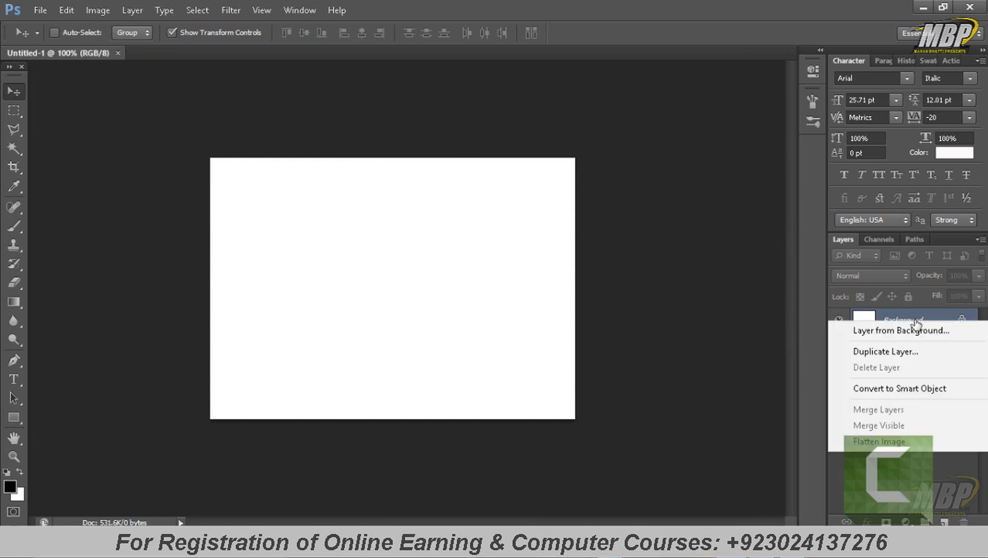
{"action": "left_click", "coordinate": [905, 390]}
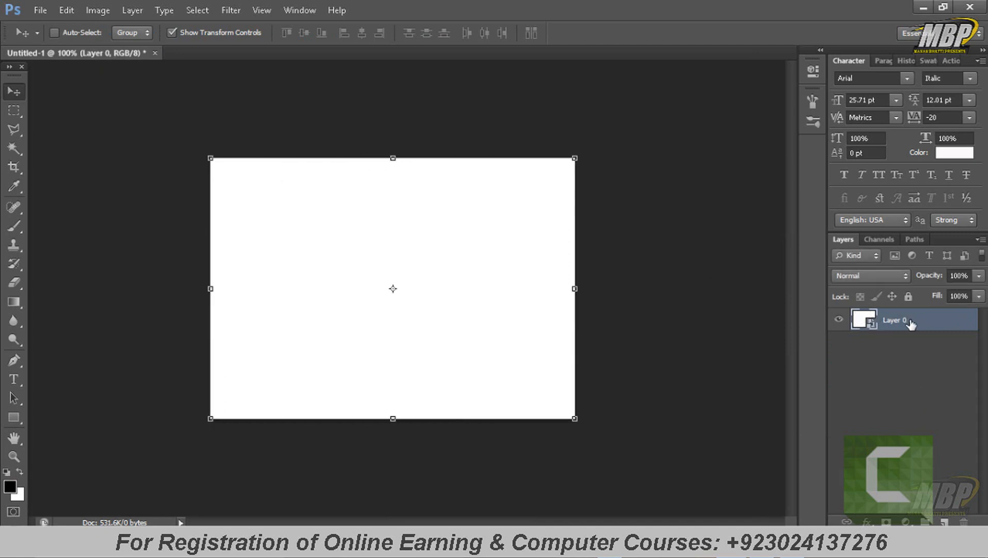
- Add a Color Overlay effect to the smart object layer and open its overlay colour for editing
{"action": "left_click", "coordinate": [867, 521]}
{"action": "left_click", "coordinate": [449, 365]}
{"action": "left_click", "coordinate": [867, 521]}
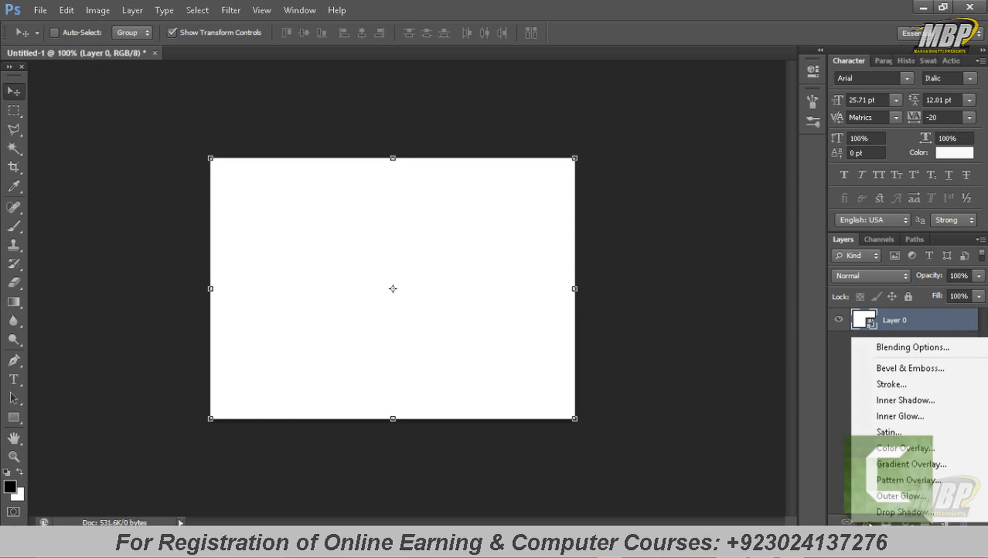
{"action": "left_click", "coordinate": [885, 448]}
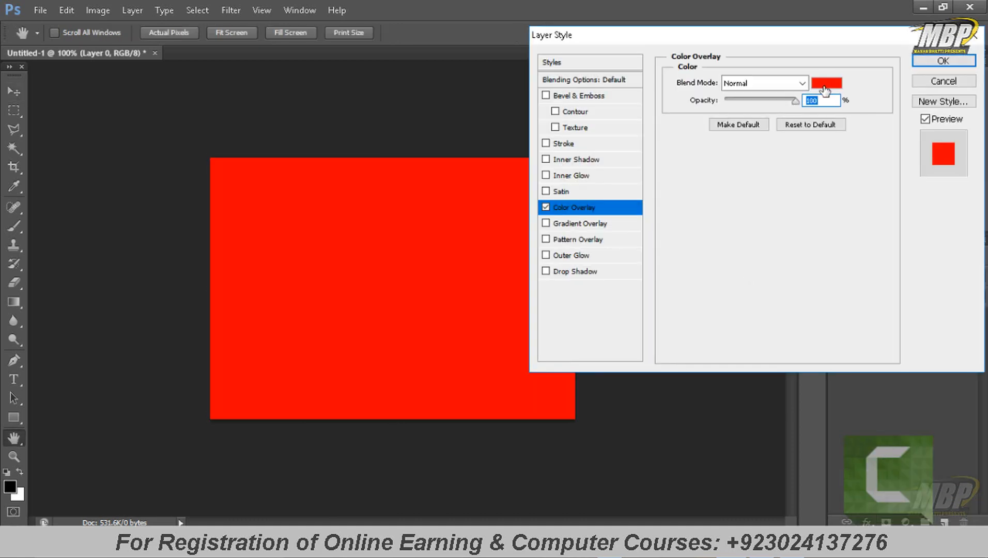
{"action": "left_click", "coordinate": [827, 83]}
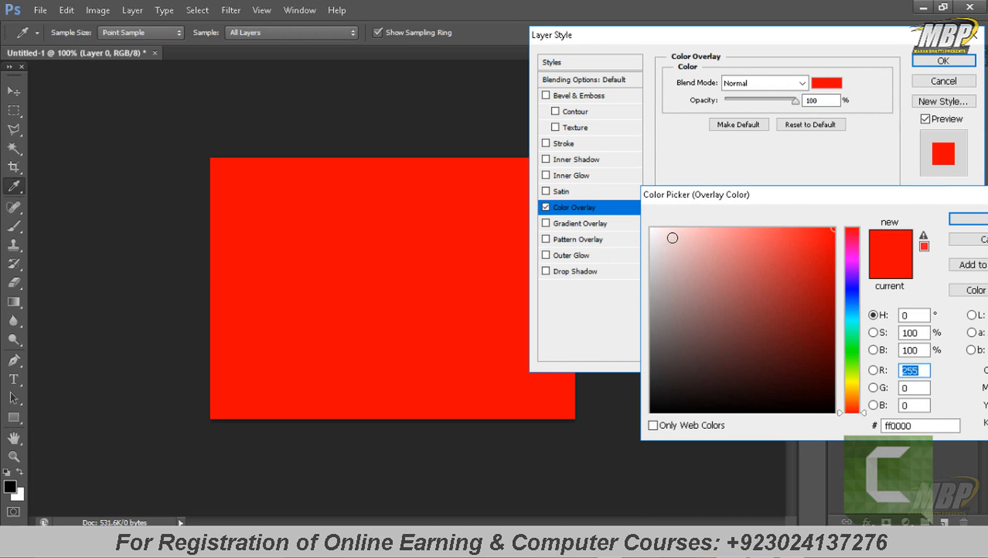
- Try pale, greyish, near-black and red shades for the overlay colour, then shift its hue to pink (f7147f)
{"action": "left_click", "coordinate": [672, 238]}
{"action": "left_click", "coordinate": [673, 307]}
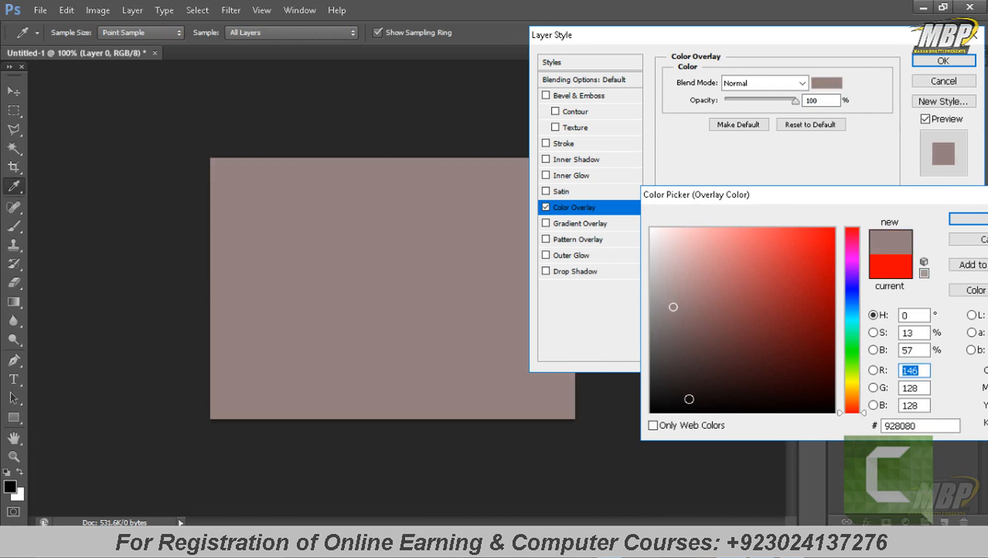
{"action": "left_click", "coordinate": [689, 399]}
{"action": "left_click", "coordinate": [788, 250]}
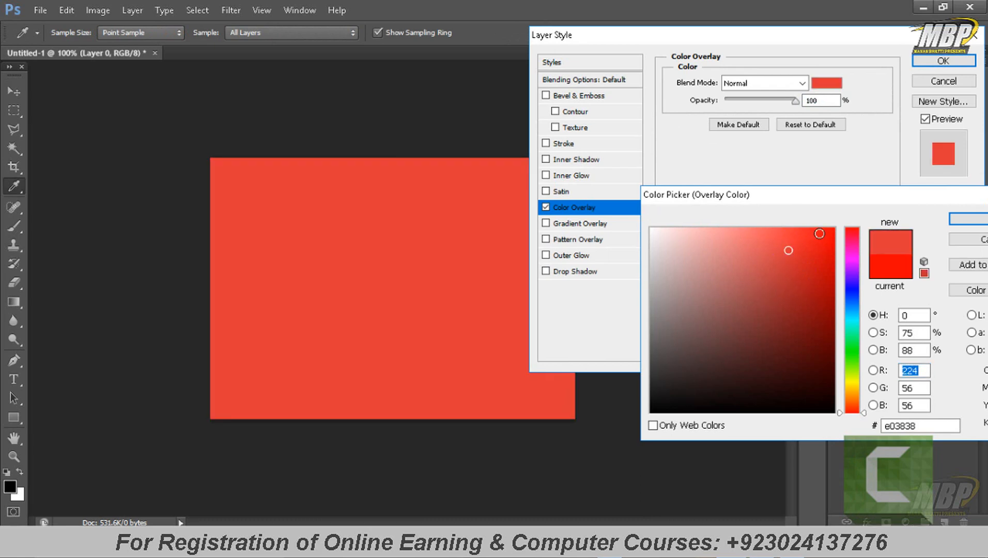
{"action": "left_click", "coordinate": [819, 234]}
{"action": "left_click", "coordinate": [838, 242]}
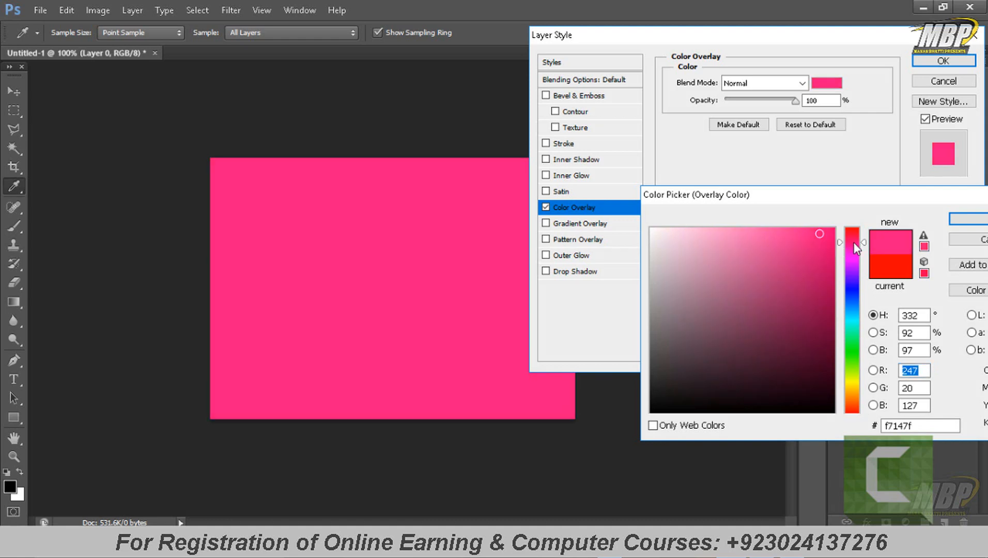
- Try several hues for the overlay colour, including violet and pinkish red, and settle on sky blue 14d4f7
{"action": "left_click", "coordinate": [854, 269]}
{"action": "left_click_drag", "start_coordinate": [854, 294], "coordinate": [857, 411]}
{"action": "left_click", "coordinate": [850, 317]}
{"action": "left_click", "coordinate": [855, 271]}
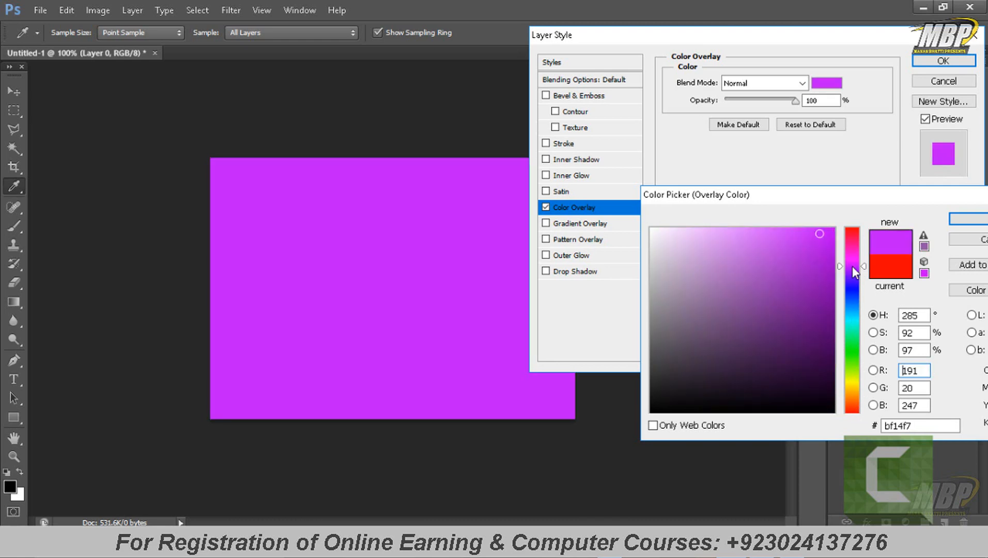
{"action": "left_click", "coordinate": [850, 237]}
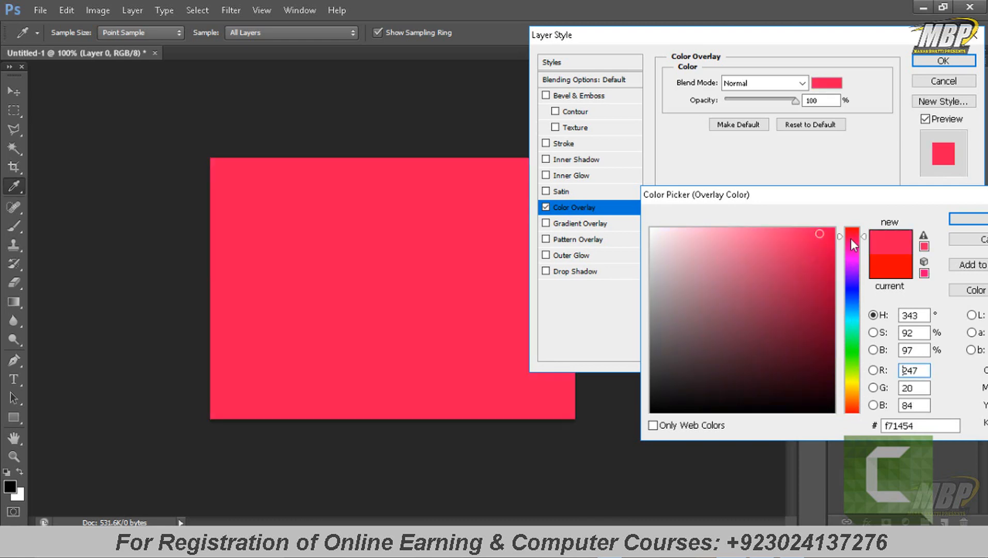
{"action": "left_click", "coordinate": [855, 316]}
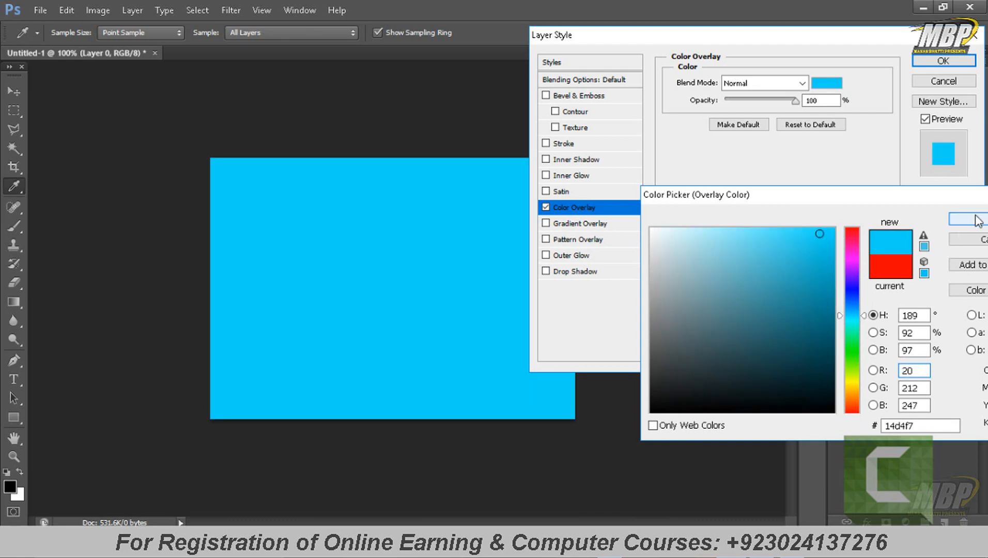
- Compare the colour picker's saturation, brightness, red, green and blue views, return to hue, and accept the overlay colour
{"action": "left_click", "coordinate": [875, 333]}
{"action": "left_click", "coordinate": [873, 350]}
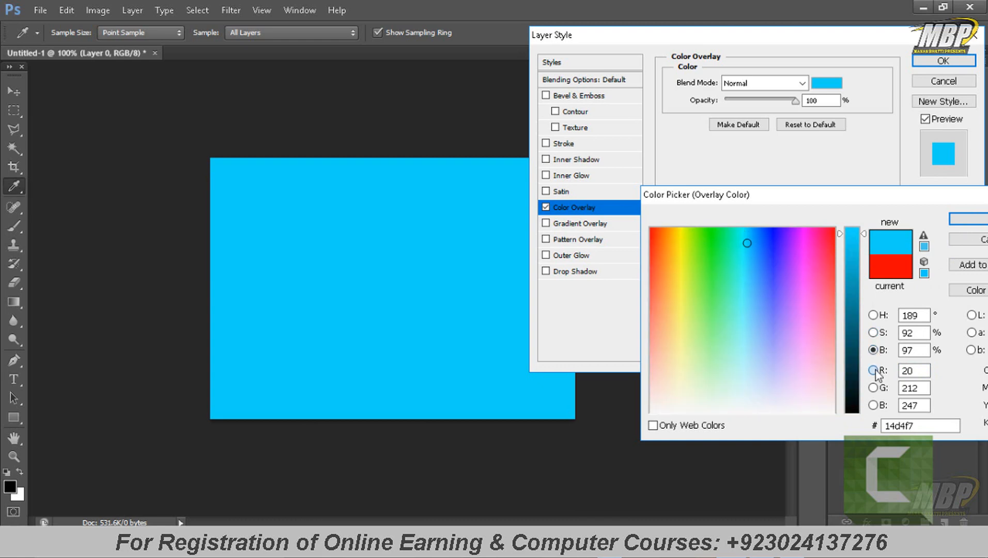
{"action": "left_click", "coordinate": [873, 371]}
{"action": "left_click", "coordinate": [873, 388]}
{"action": "left_click", "coordinate": [874, 405]}
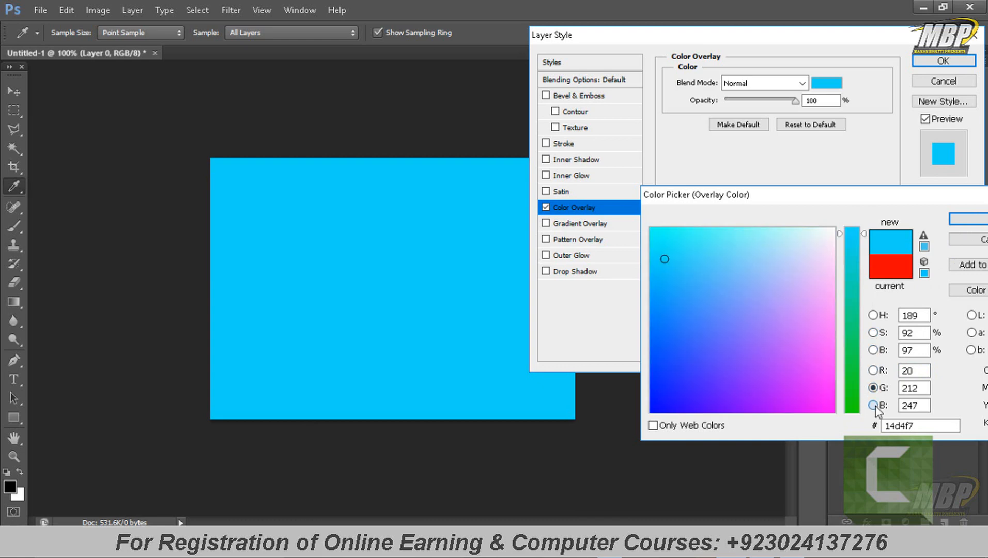
{"action": "left_click", "coordinate": [874, 315]}
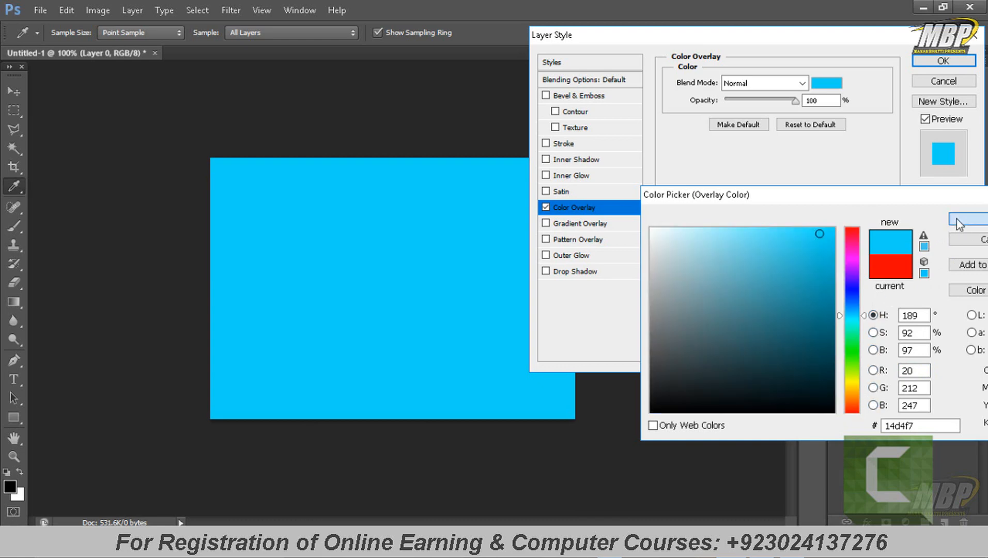
{"action": "left_click", "coordinate": [956, 218]}
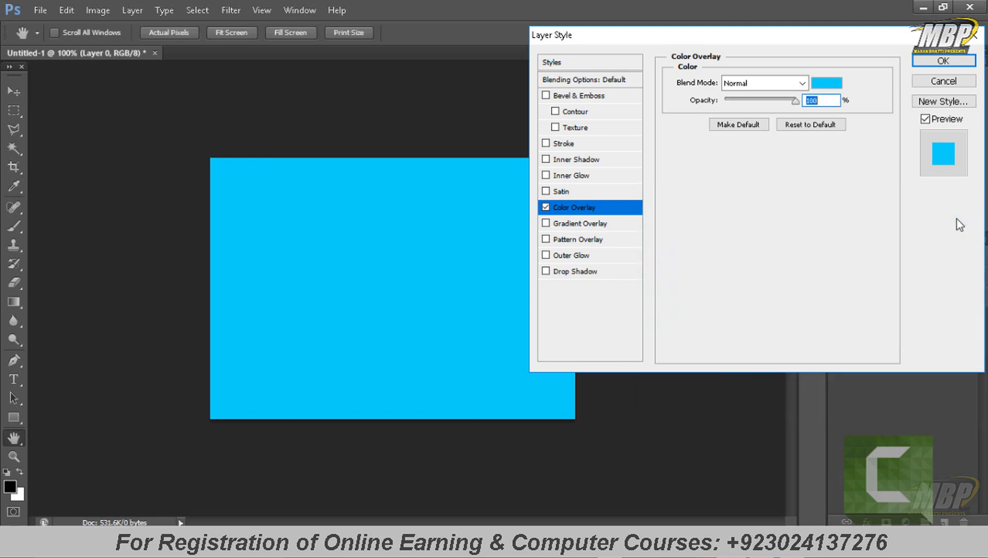
- Turn off the Color Overlay, enable the Gradient Overlay effect instead, and show its settings
{"action": "left_click", "coordinate": [546, 208]}
{"action": "left_click", "coordinate": [547, 223]}
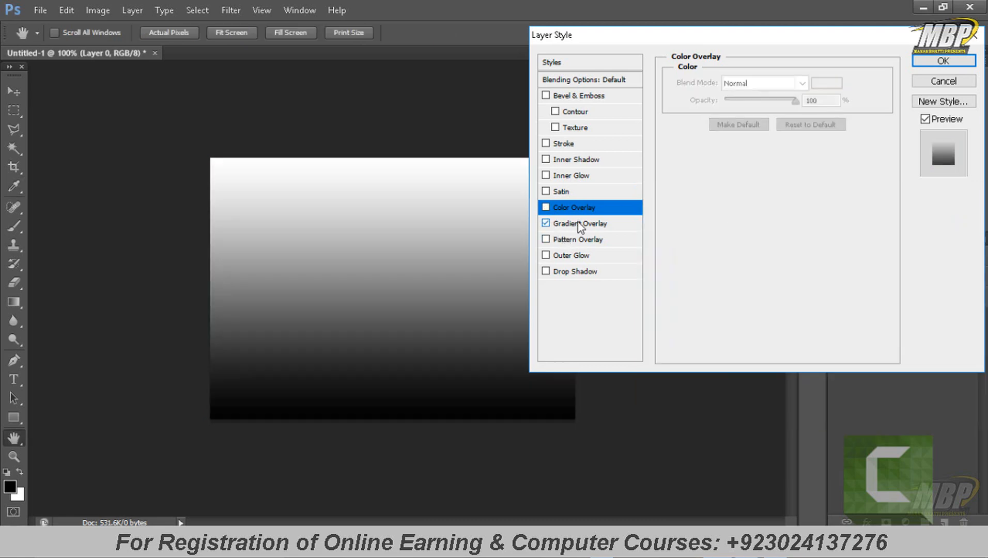
{"action": "left_click", "coordinate": [580, 224]}
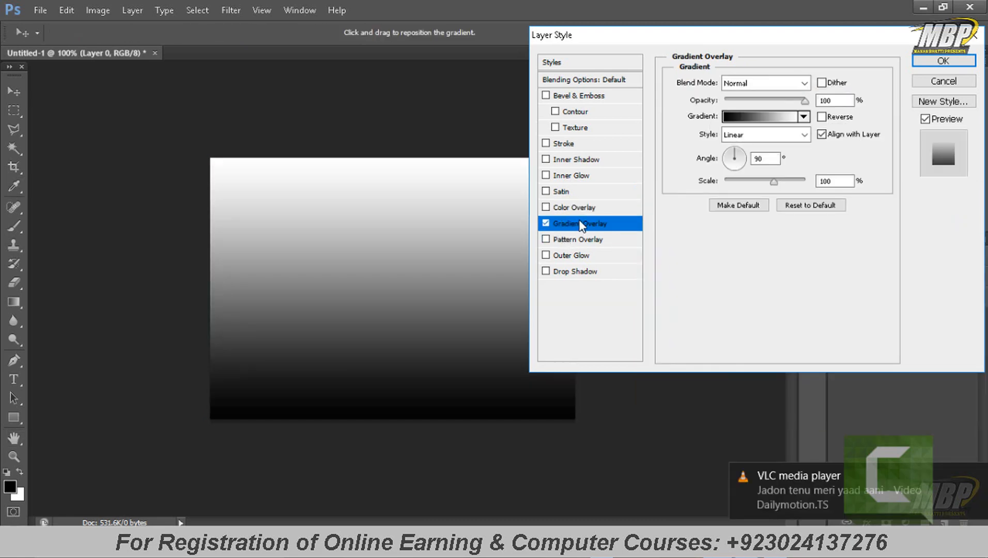
- Set the Gradient Overlay's blend mode to Dissolve and open its gradient for editing, with the editor moved clear of the canvas
{"action": "left_click", "coordinate": [739, 87]}
{"action": "left_click", "coordinate": [740, 115]}
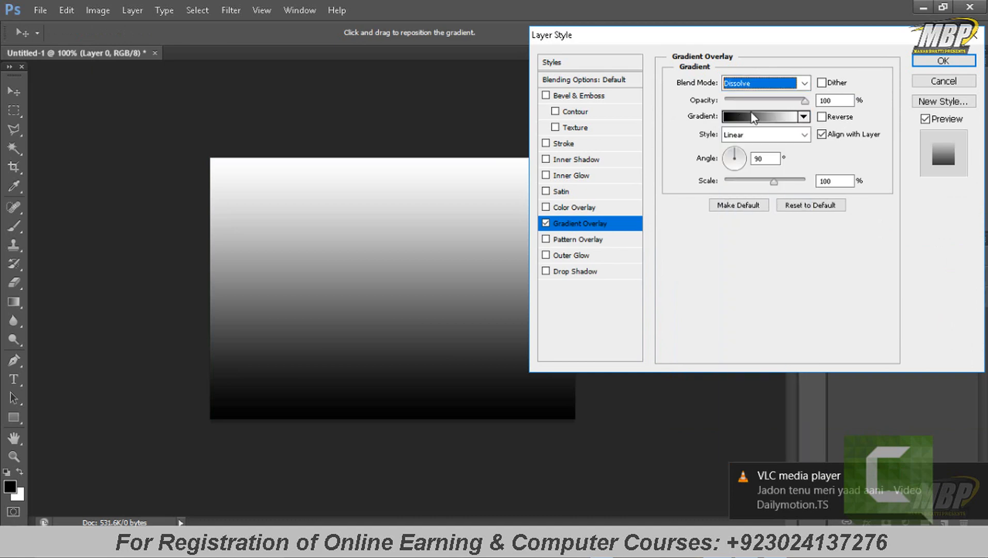
{"action": "left_click", "coordinate": [740, 118]}
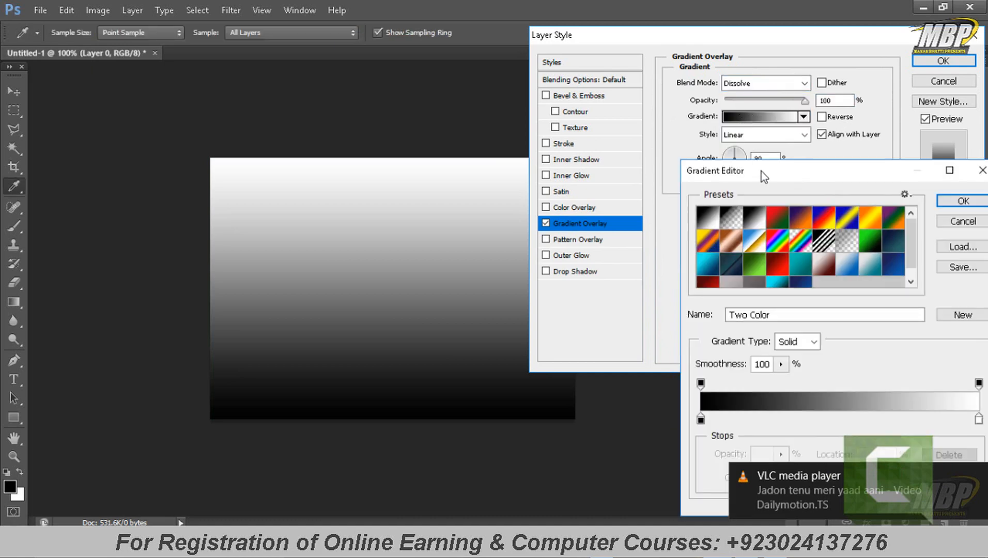
{"action": "left_click_drag", "start_coordinate": [762, 171], "coordinate": [739, 48]}
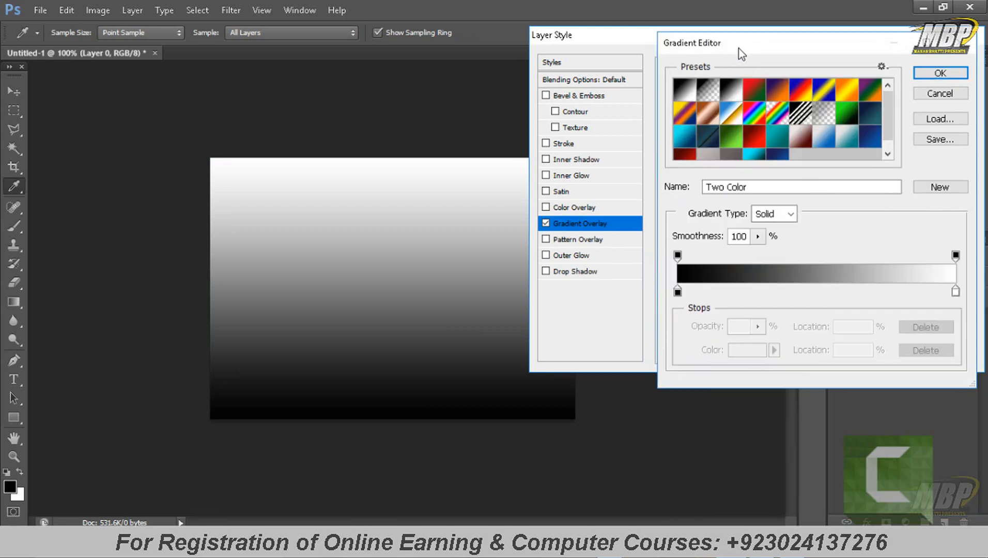
- Try various gradient presets on the layer, including Foreground to Transparent, Violet, Orange, Orange, Yellow, Orange and Neutral Density
{"action": "left_click", "coordinate": [686, 94]}
{"action": "left_click", "coordinate": [709, 93]}
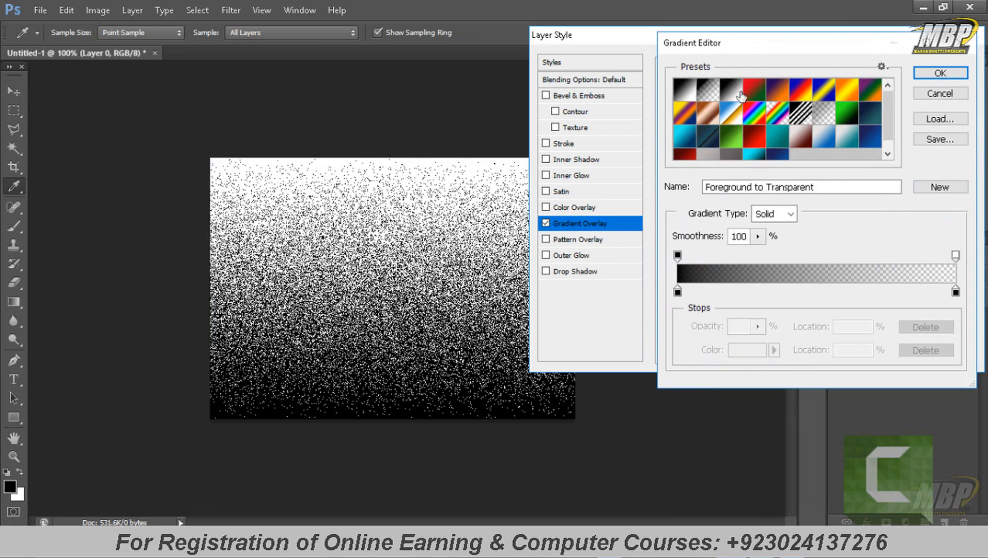
{"action": "left_click", "coordinate": [733, 95]}
{"action": "left_click", "coordinate": [755, 97]}
{"action": "left_click", "coordinate": [772, 95]}
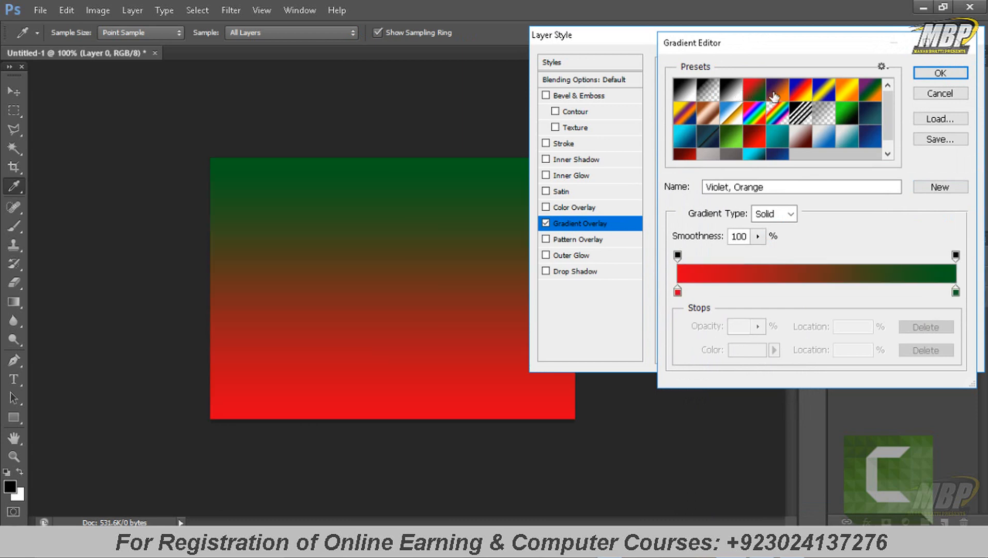
{"action": "left_click", "coordinate": [810, 96]}
{"action": "left_click", "coordinate": [846, 95]}
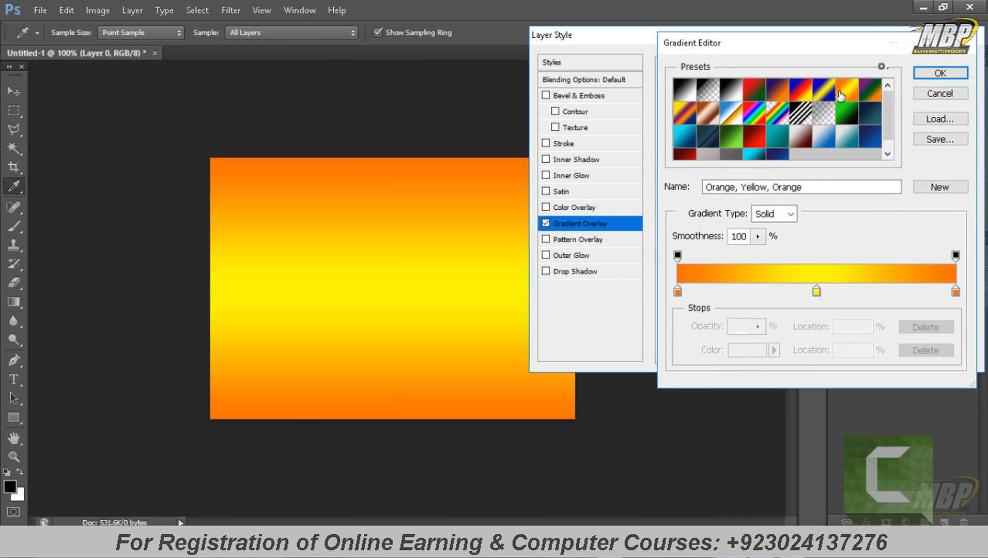
{"action": "left_click", "coordinate": [874, 95]}
{"action": "left_click", "coordinate": [836, 115]}
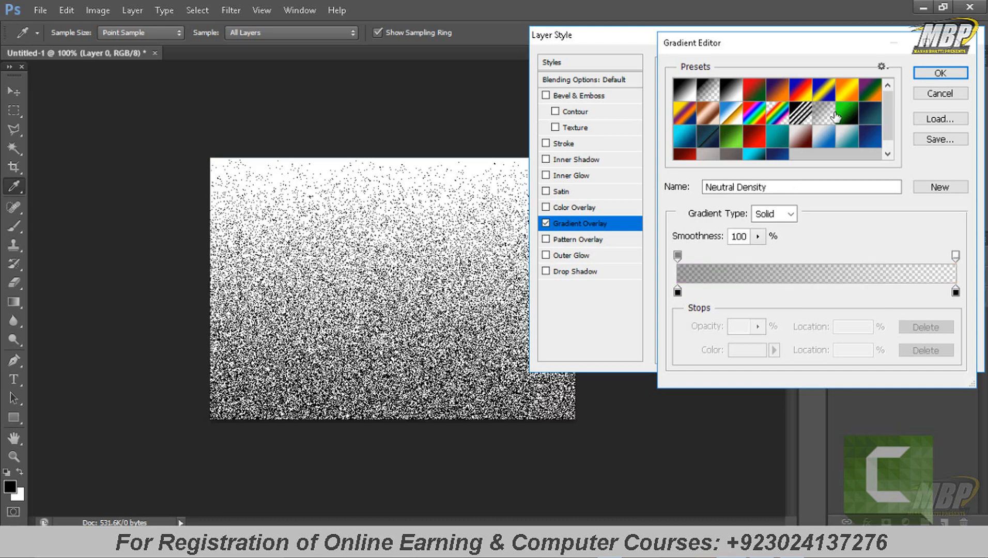
- Try the teal and green custom presets, choose the dark-red-to-bright-red one, keep the gradient type Solid, and accept it
{"action": "left_click", "coordinate": [775, 140]}
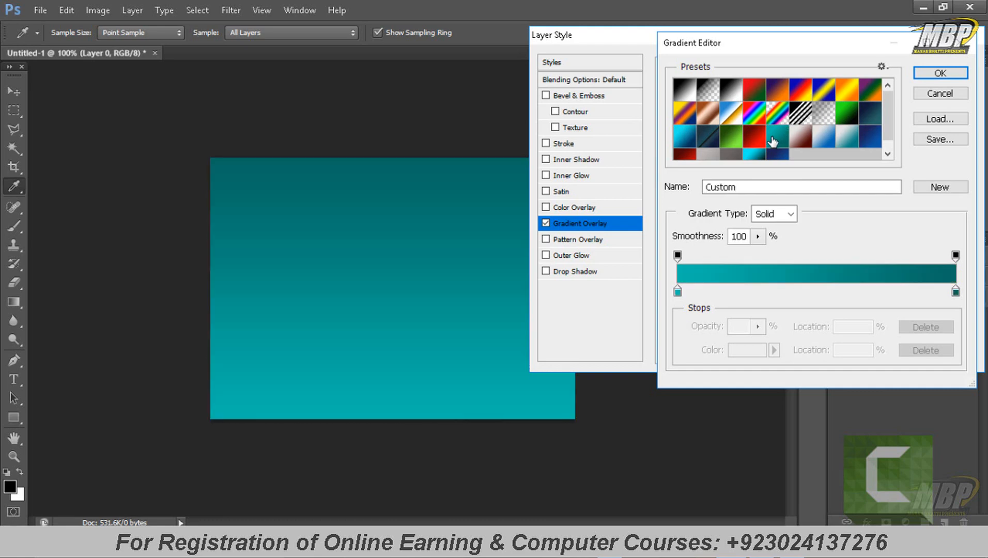
{"action": "left_click", "coordinate": [739, 138]}
{"action": "left_click", "coordinate": [755, 140]}
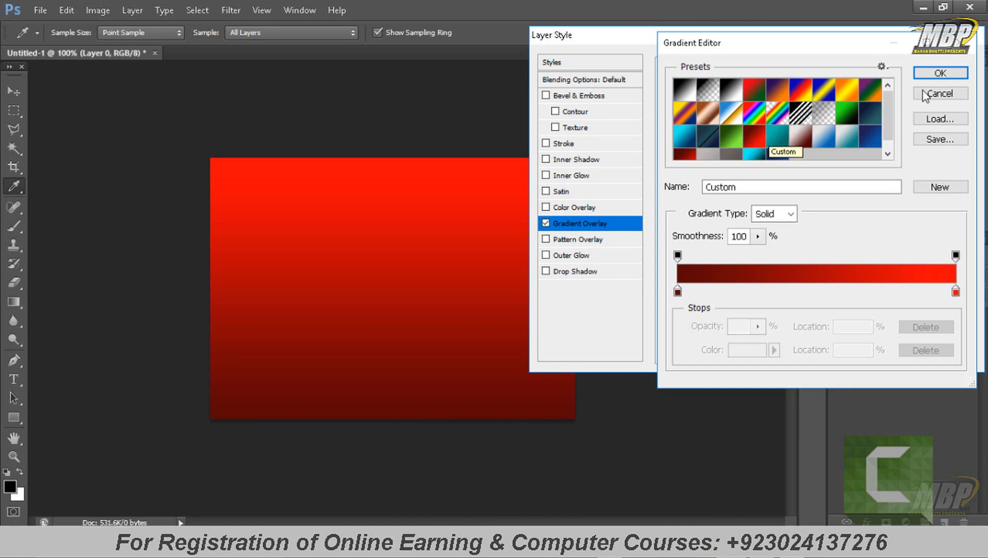
{"action": "left_click", "coordinate": [762, 188]}
{"action": "left_click", "coordinate": [775, 214]}
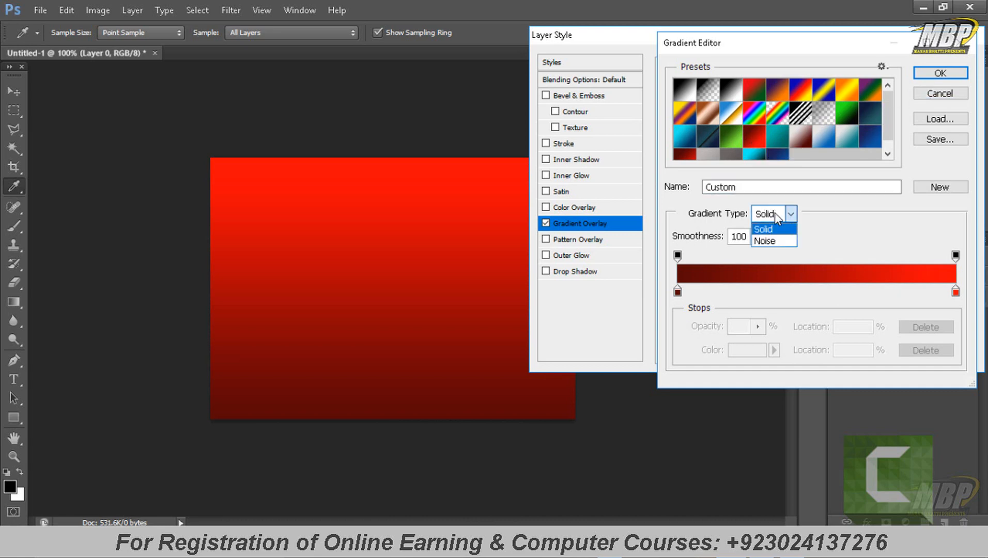
{"action": "left_click", "coordinate": [766, 226]}
{"action": "left_click", "coordinate": [938, 74]}
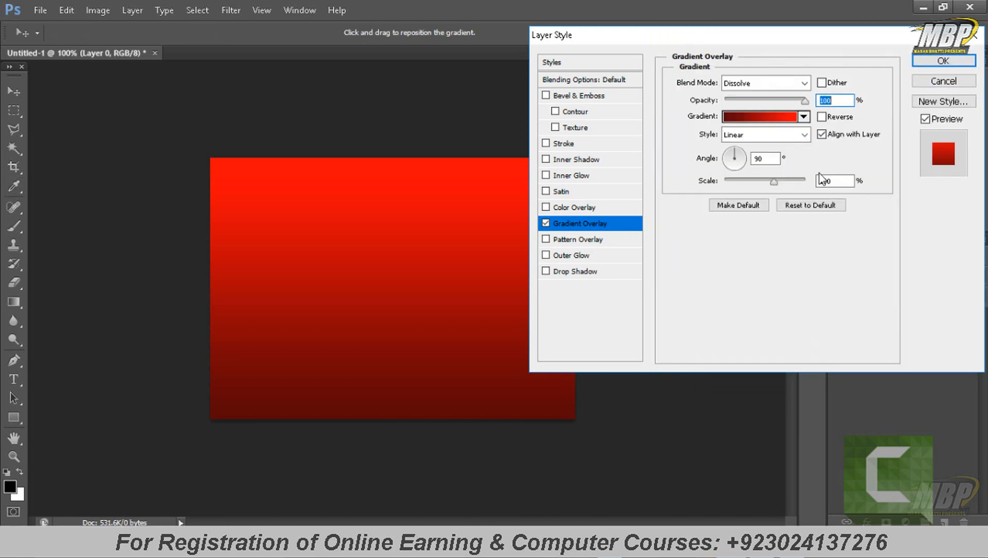
- Try reversing the gradient, restore its direction, and try the Radial, Angle, Reflected and Diamond gradient styles
{"action": "left_click", "coordinate": [822, 117]}
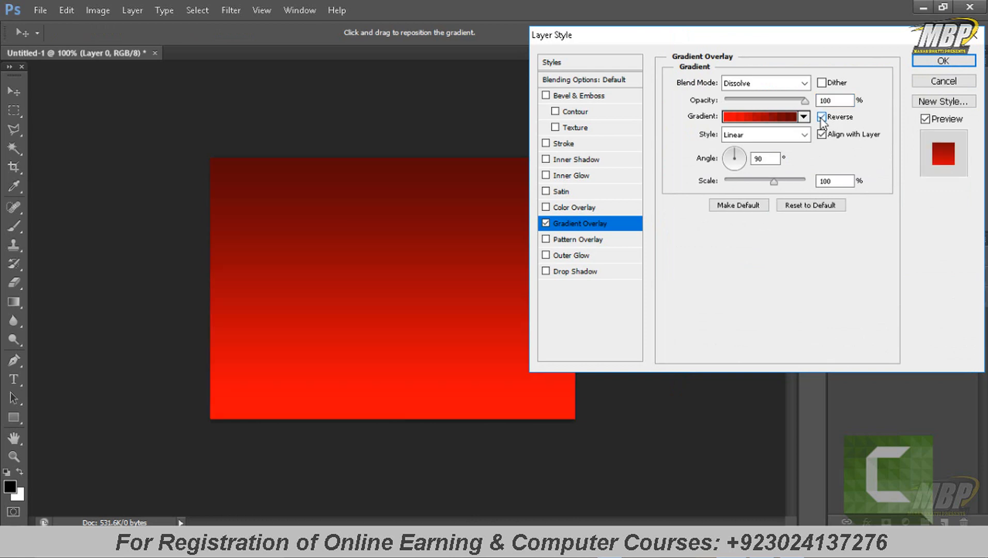
{"action": "left_click", "coordinate": [821, 117]}
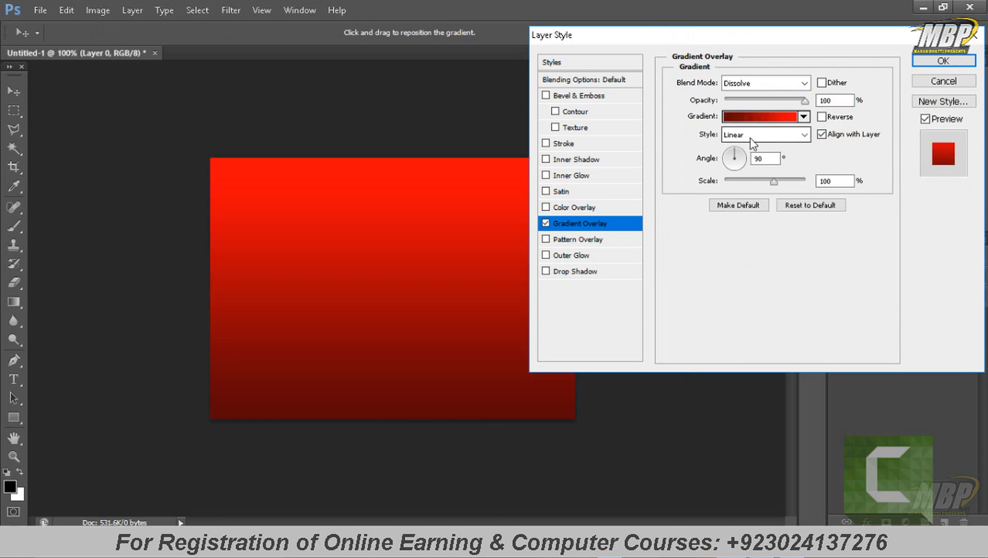
{"action": "left_click", "coordinate": [751, 138]}
{"action": "left_click", "coordinate": [747, 161]}
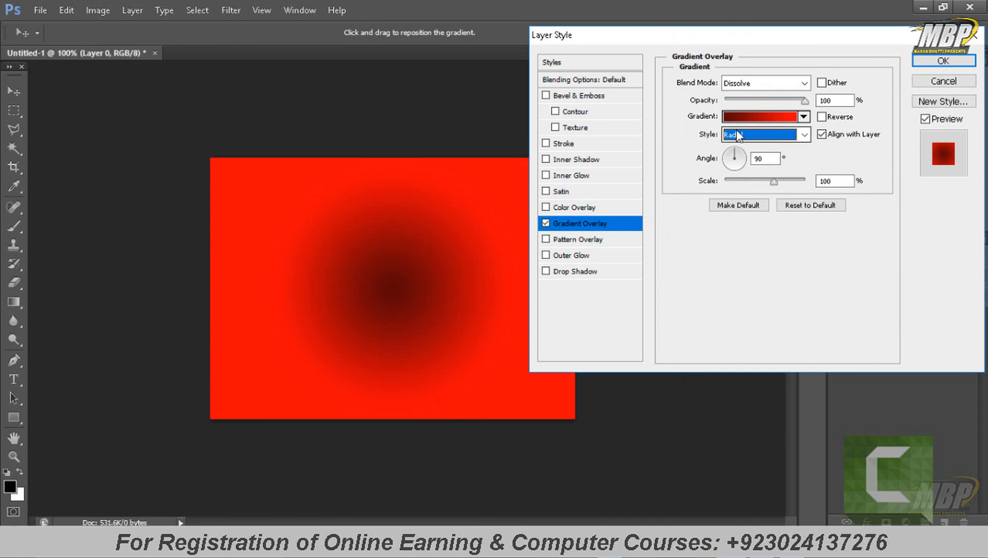
{"action": "left_click", "coordinate": [745, 135]}
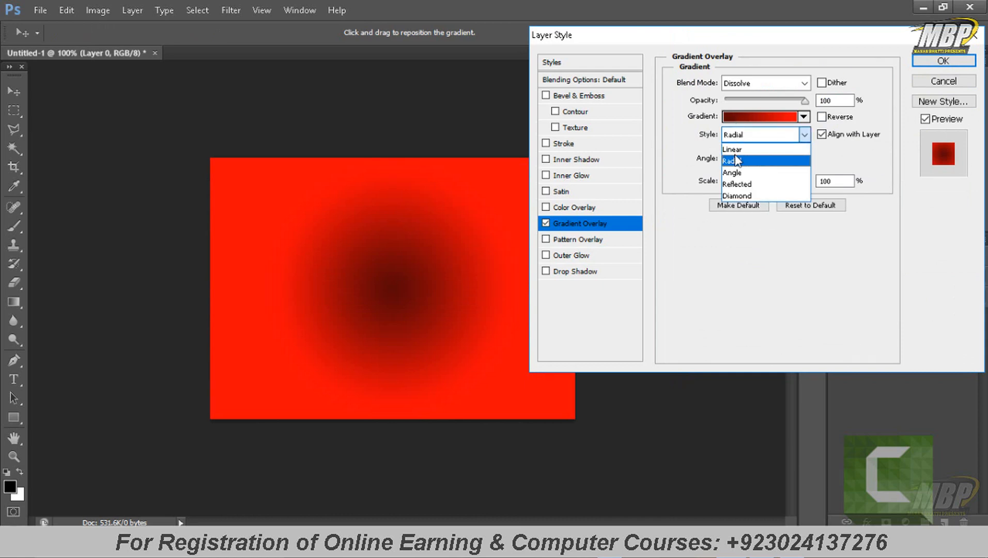
{"action": "left_click", "coordinate": [738, 174]}
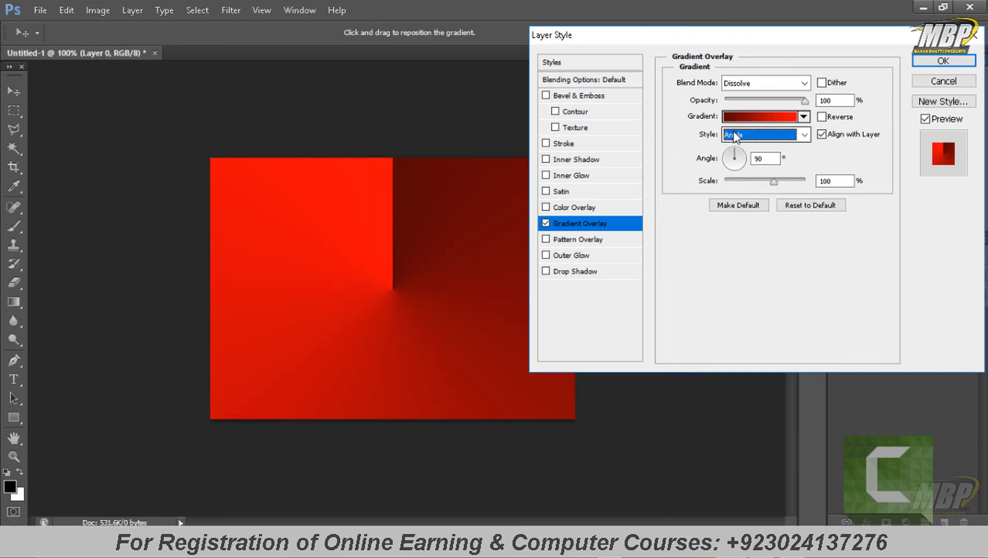
{"action": "left_click", "coordinate": [734, 135]}
{"action": "left_click", "coordinate": [738, 184]}
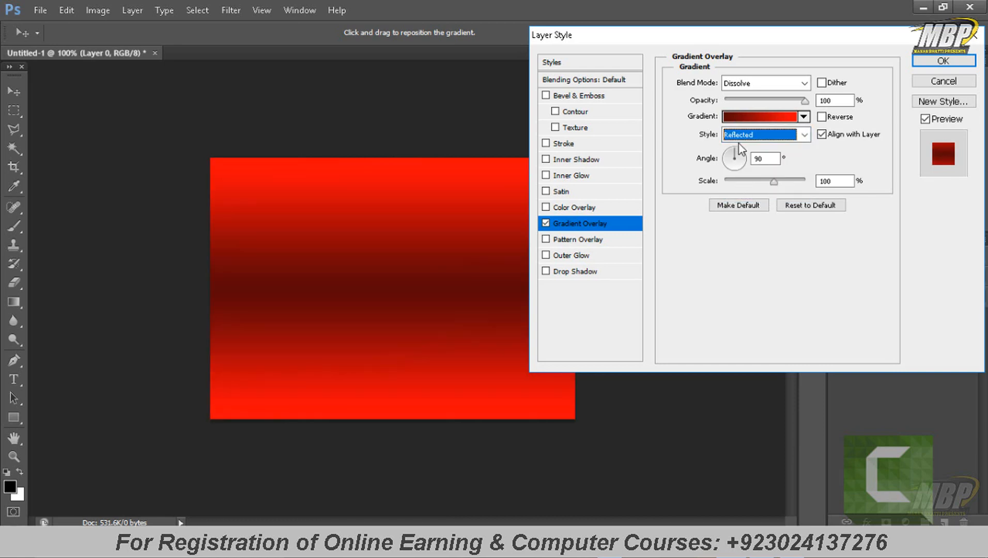
{"action": "left_click", "coordinate": [739, 135]}
{"action": "left_click", "coordinate": [743, 195]}
- Switch the Gradient Overlay's style to Angle and rotate its angle to 93°
{"action": "left_click", "coordinate": [739, 135]}
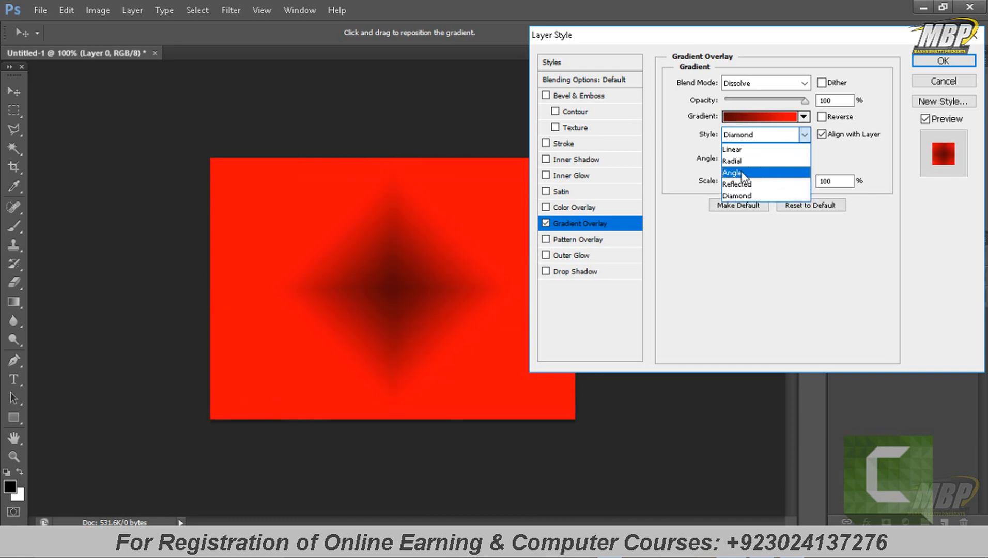
{"action": "left_click", "coordinate": [742, 172]}
{"action": "mouse_move", "coordinate": [739, 159]}
{"action": "left_mouse_down"}
{"action": "mouse_move", "coordinate": [736, 178]}
{"action": "mouse_move", "coordinate": [720, 161]}
{"action": "mouse_move", "coordinate": [734, 153]}
{"action": "left_mouse_up"}
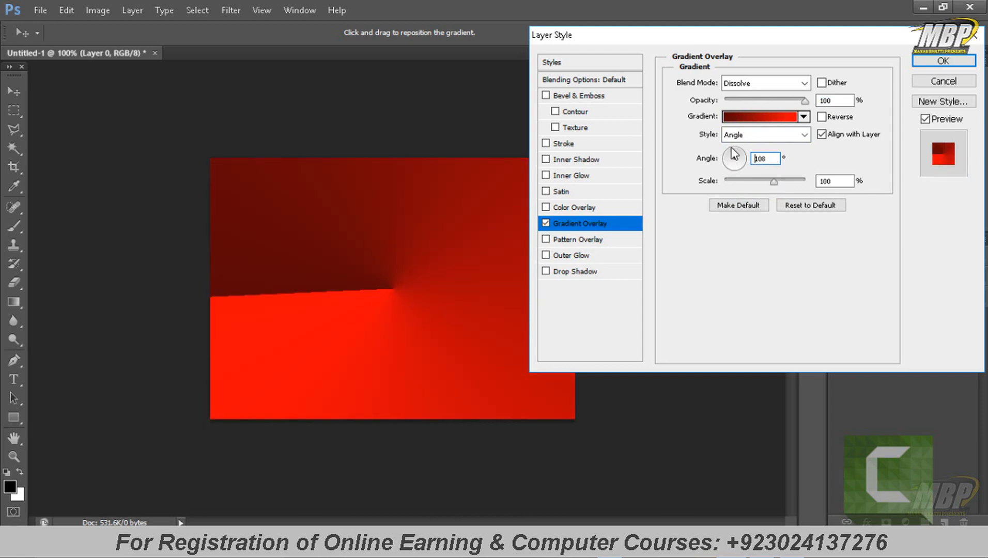
- Set the Gradient Overlay's style to Radial and reverse the gradient so the bright red is in the centre
{"action": "left_click", "coordinate": [737, 136]}
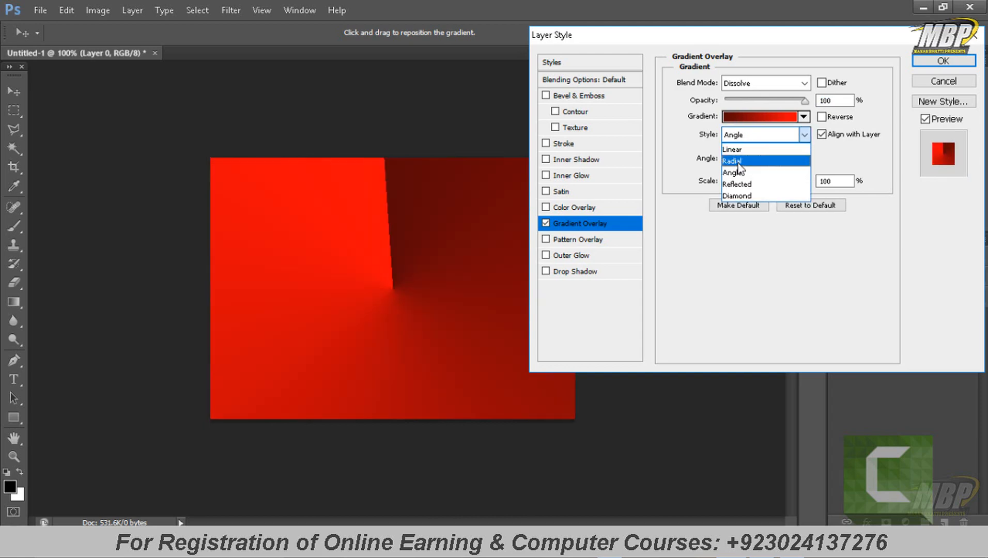
{"action": "left_click", "coordinate": [736, 152]}
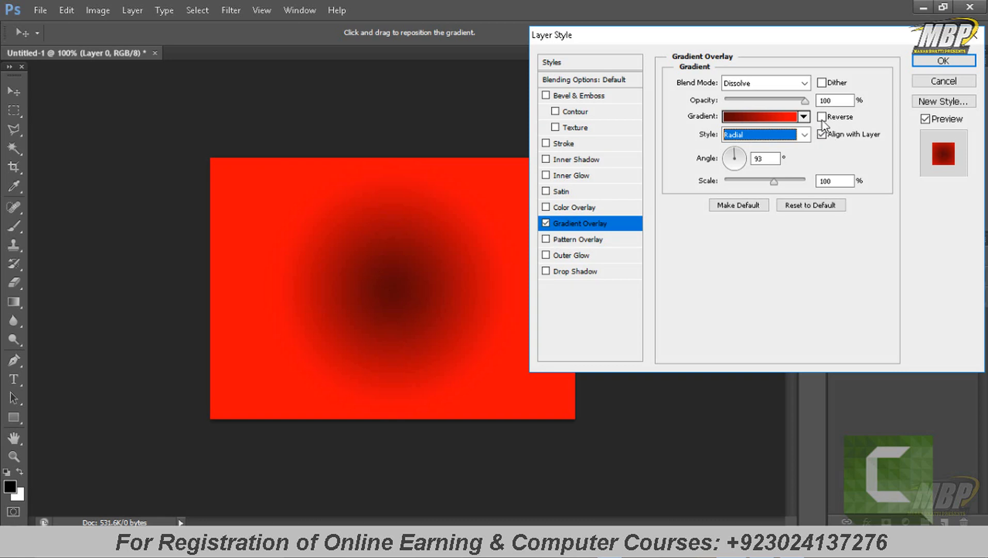
{"action": "left_click", "coordinate": [823, 117]}
{"action": "left_click", "coordinate": [823, 118]}
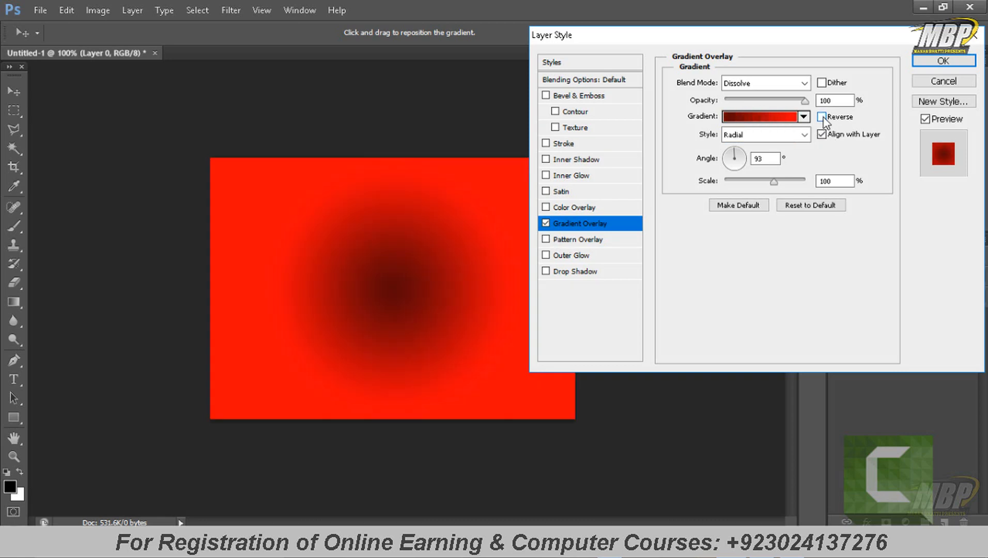
{"action": "left_click", "coordinate": [822, 117]}
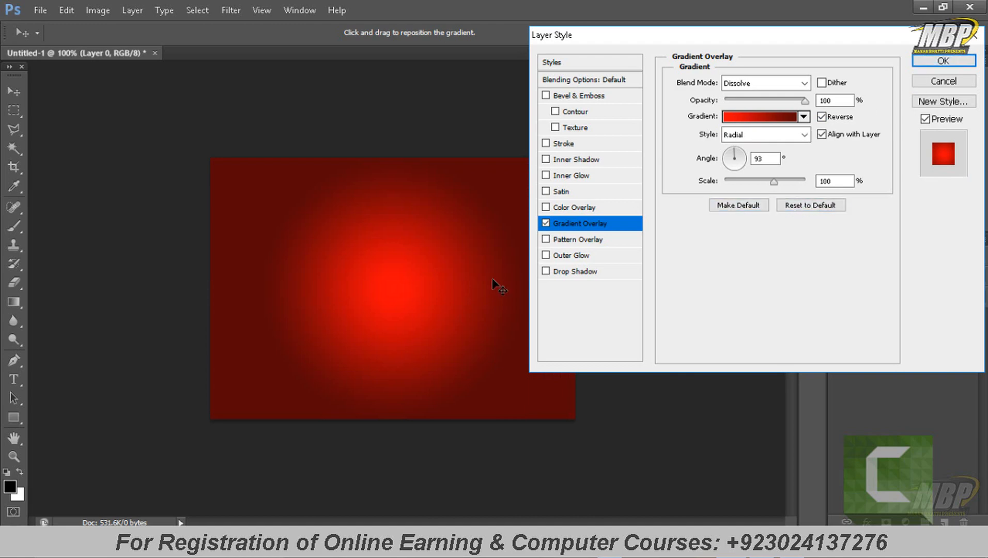
- Turn off the Gradient Overlay, enable the Pattern Overlay effect instead, and show its settings
{"action": "left_click", "coordinate": [546, 223]}
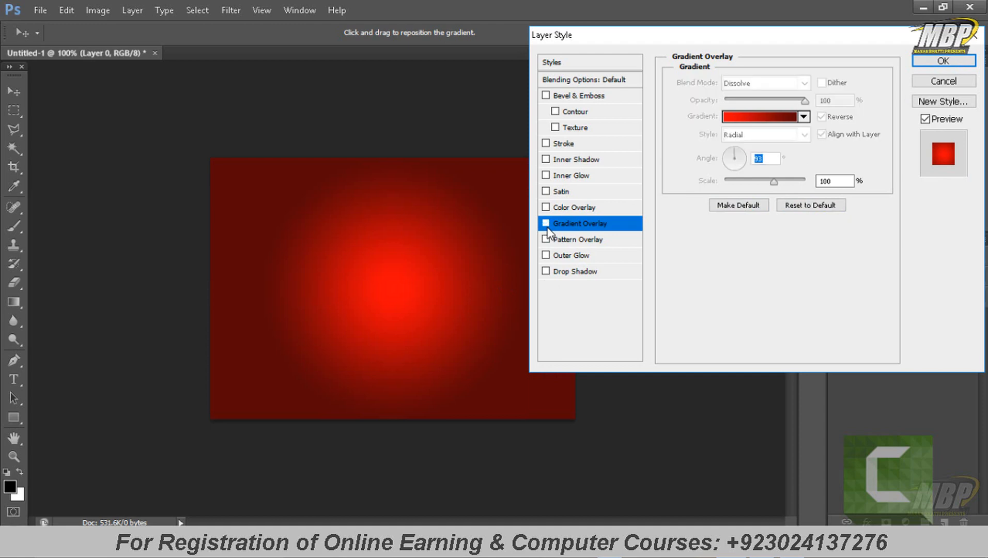
{"action": "left_click", "coordinate": [546, 240]}
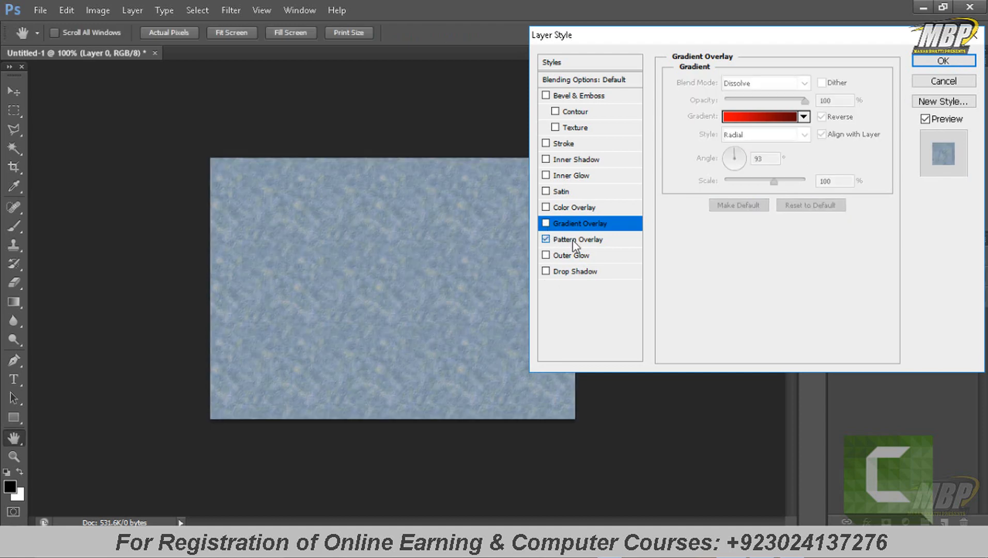
{"action": "left_click", "coordinate": [583, 240]}
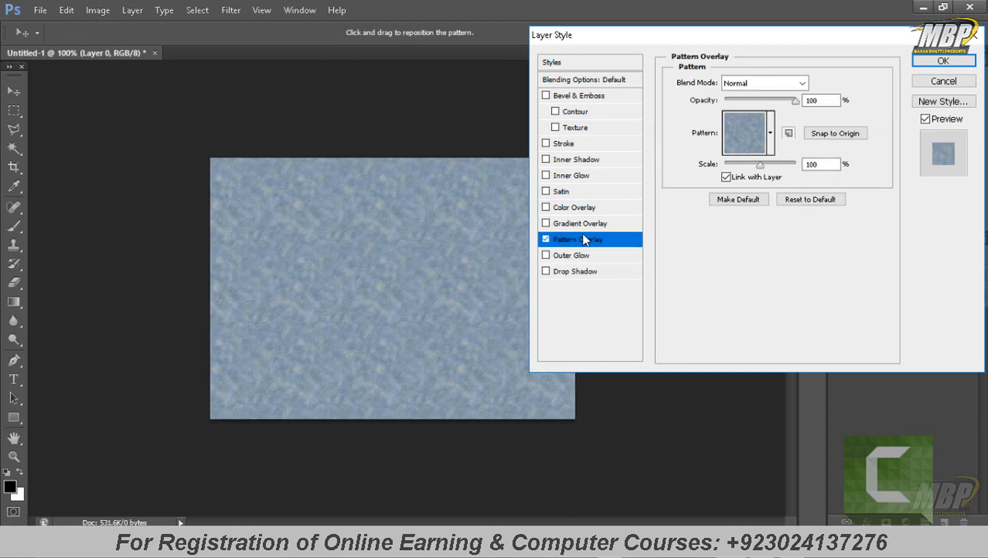
- Try the preset patterns on the layer one after another, ending with the dark blue wavy one
{"action": "left_click", "coordinate": [771, 135]}
{"action": "left_click", "coordinate": [697, 178]}
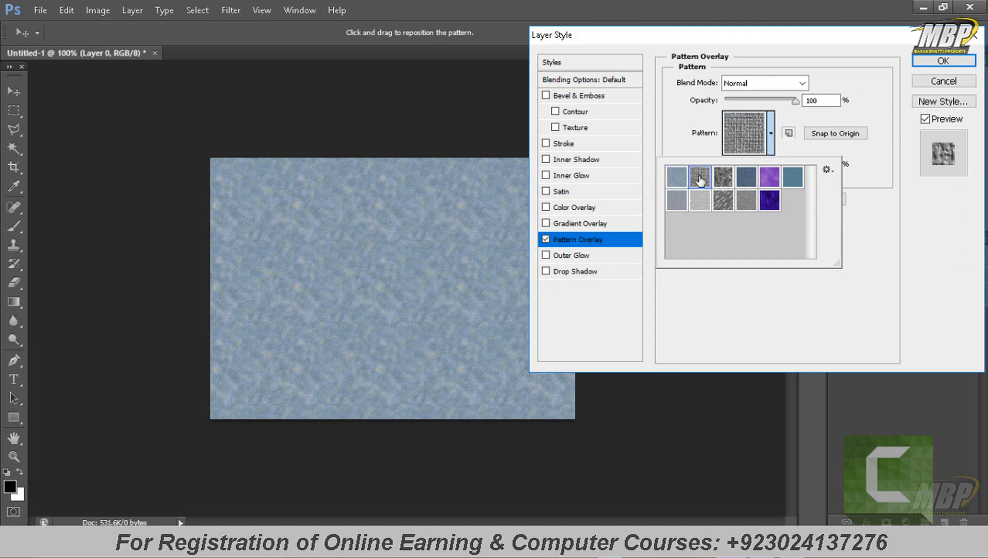
{"action": "left_click", "coordinate": [723, 178]}
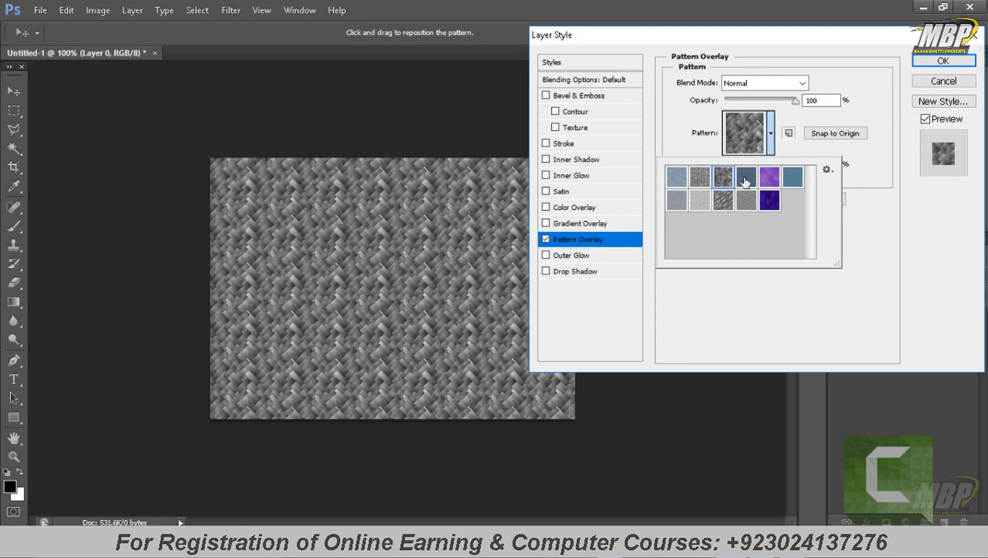
{"action": "left_click", "coordinate": [747, 181]}
{"action": "left_click", "coordinate": [772, 180]}
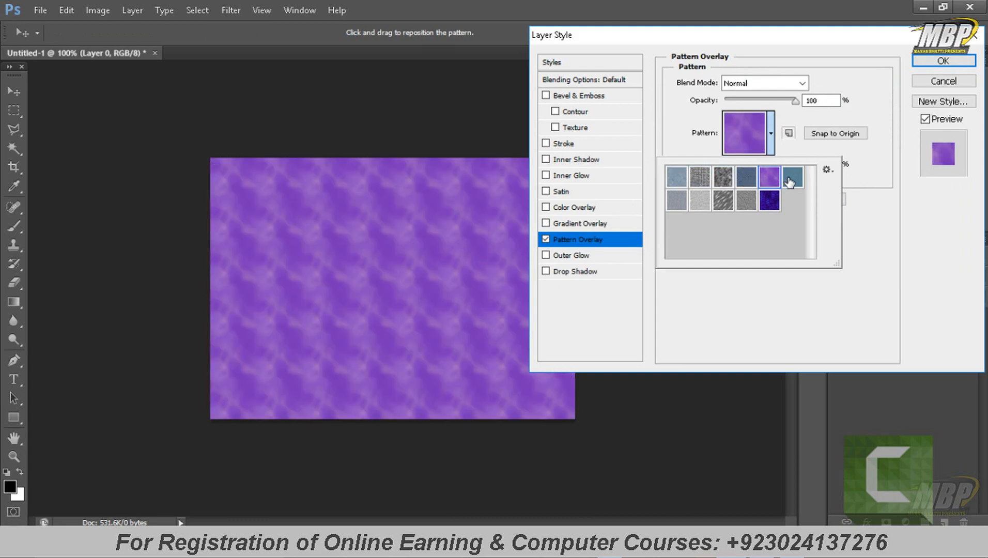
{"action": "left_click", "coordinate": [789, 180]}
{"action": "left_click", "coordinate": [675, 204]}
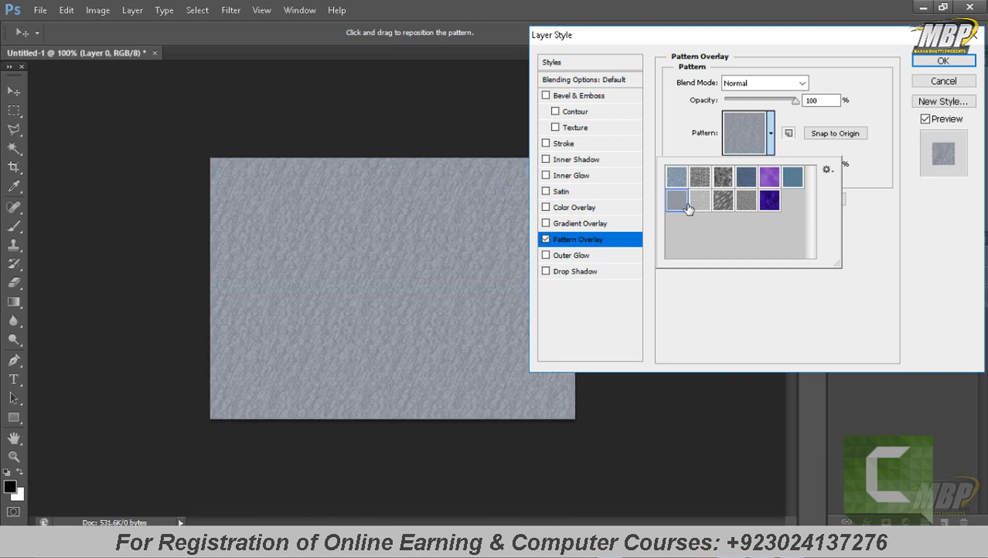
{"action": "left_click", "coordinate": [700, 206]}
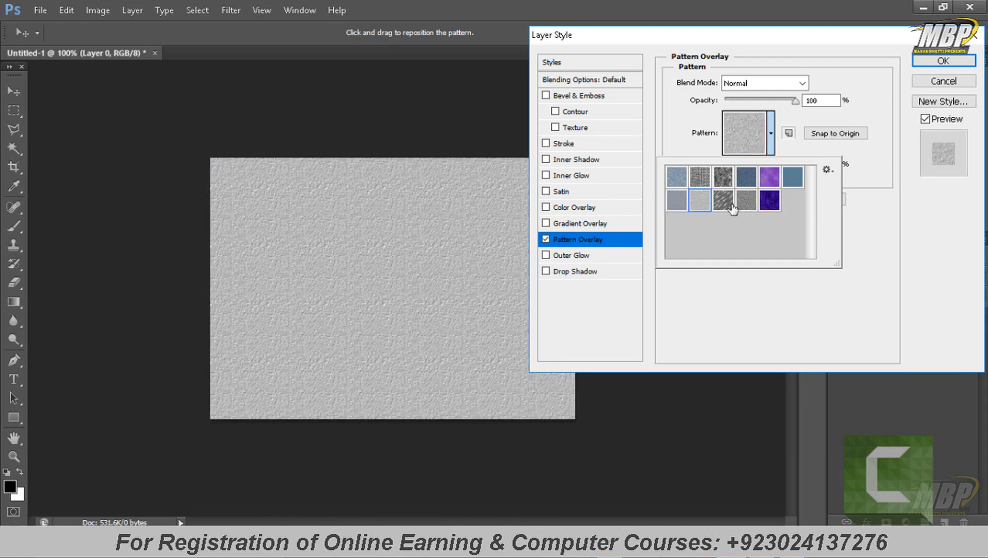
{"action": "left_click", "coordinate": [732, 207]}
{"action": "left_click", "coordinate": [747, 205]}
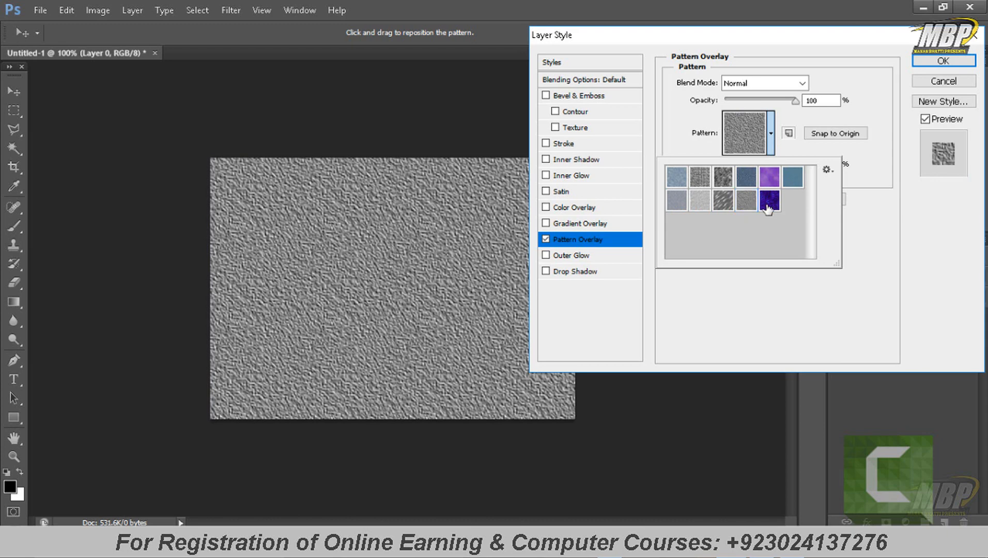
{"action": "left_click", "coordinate": [768, 204]}
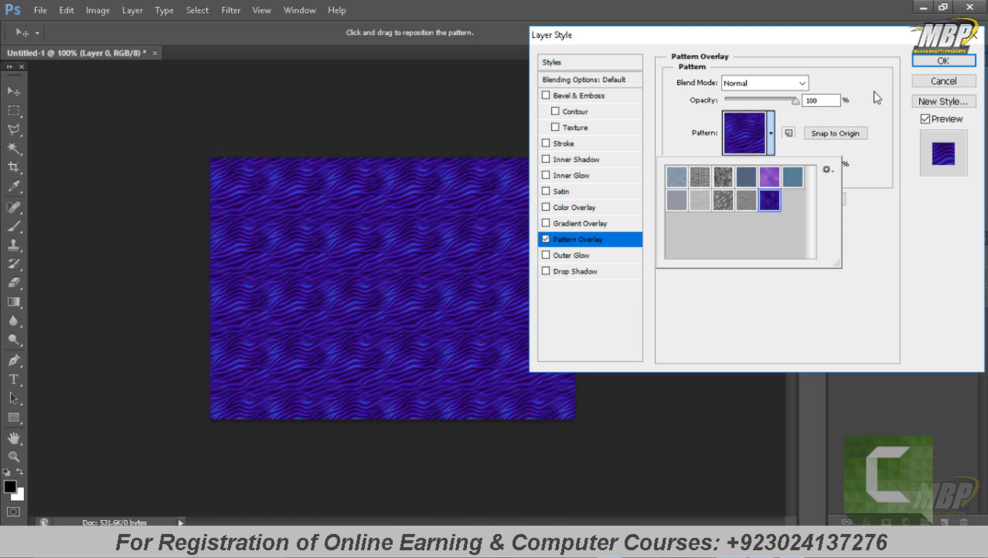
- Turn off the Pattern Overlay, re-enable the Gradient Overlay, and accept the layer style
{"action": "left_click", "coordinate": [546, 240]}
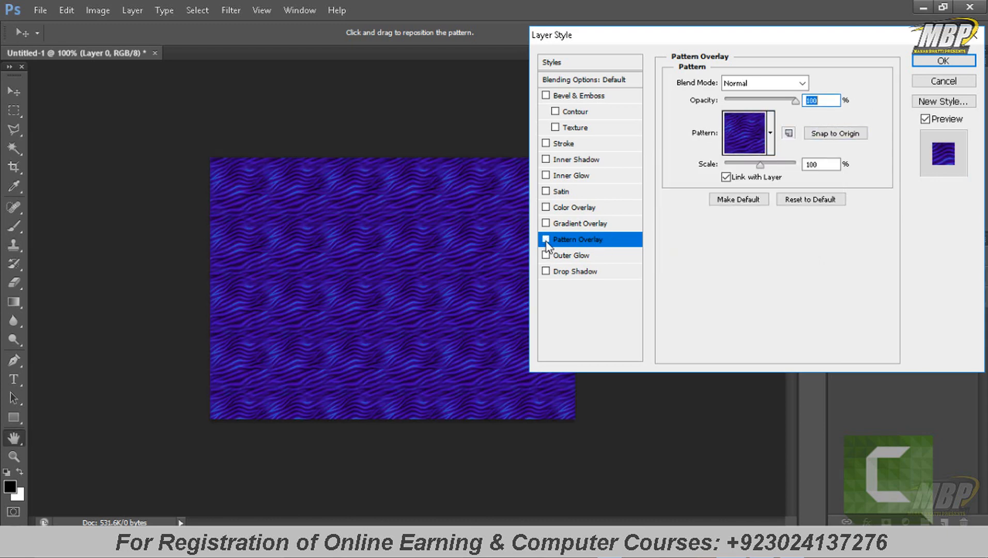
{"action": "left_click", "coordinate": [546, 175]}
{"action": "left_click", "coordinate": [545, 176]}
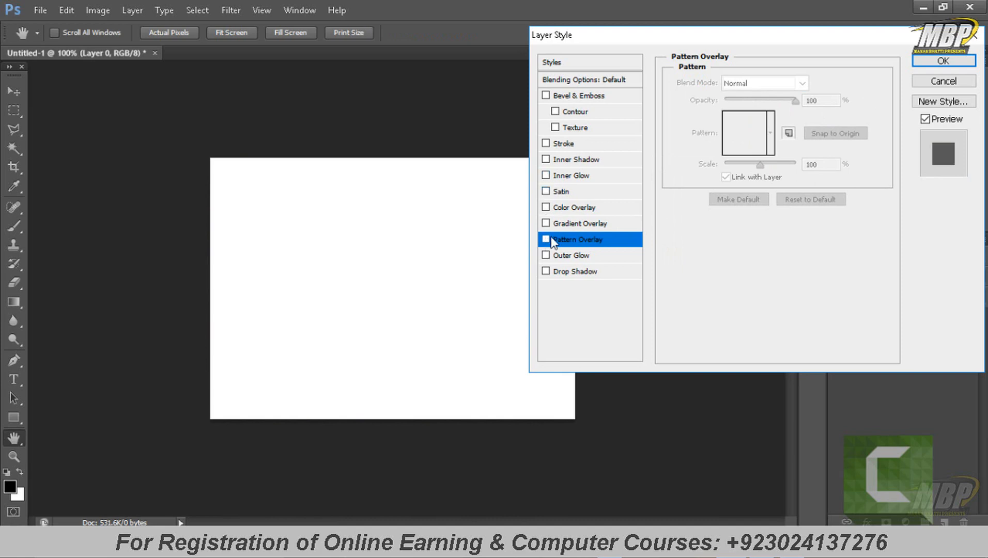
{"action": "left_click", "coordinate": [546, 224]}
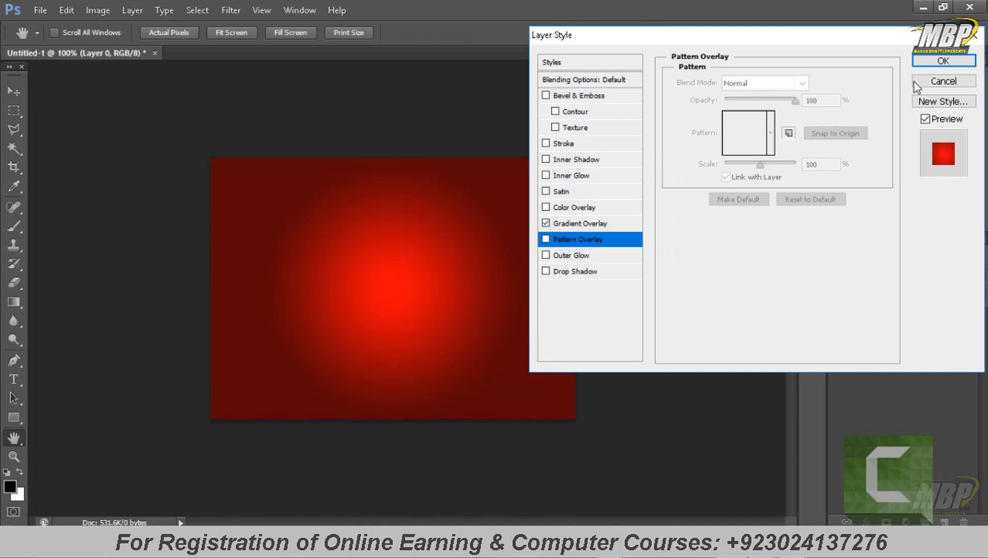
{"action": "left_click", "coordinate": [938, 61]}
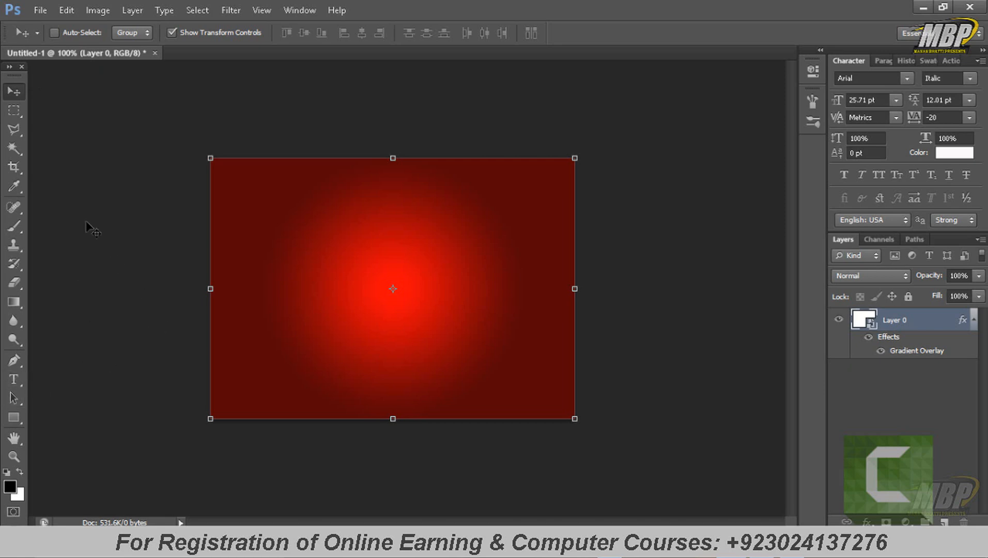
- Start a text layer near the canvas's upper-left area with the first line "Type your idea or content or"
{"action": "left_click", "coordinate": [13, 381]}
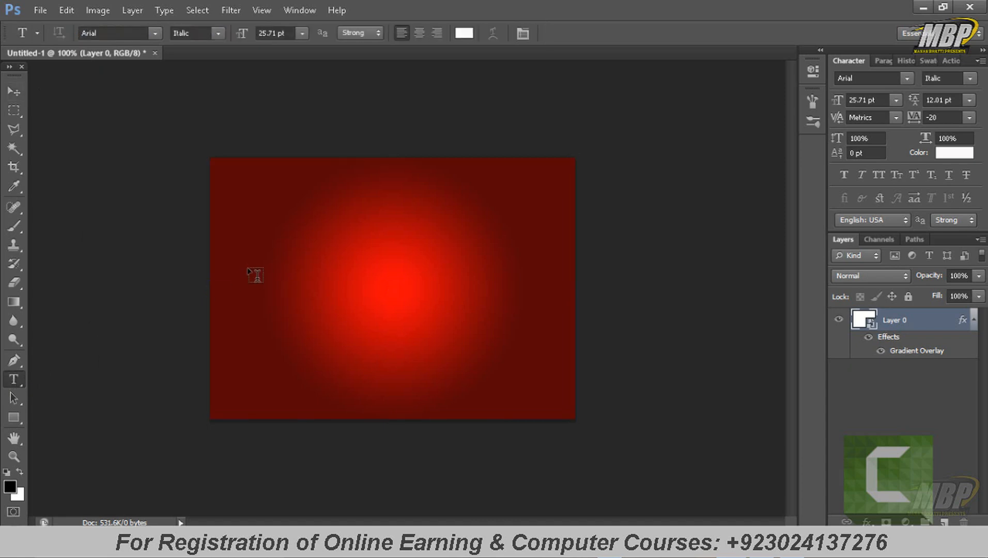
{"action": "left_click", "coordinate": [261, 203]}
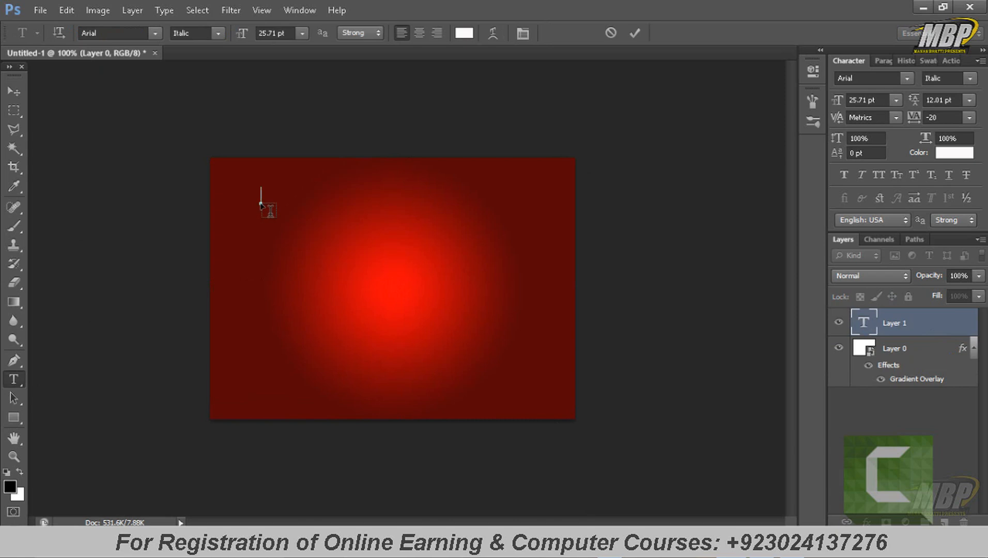
{"action": "type", "text": "Y"}
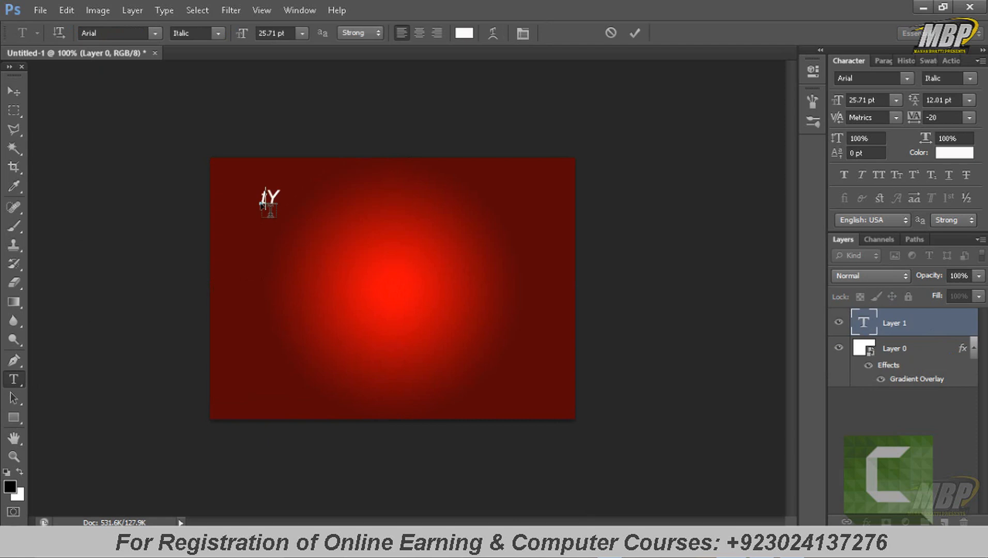
{"action": "key", "text": "BackSpace"}
{"action": "key", "text": "BackSpace"}
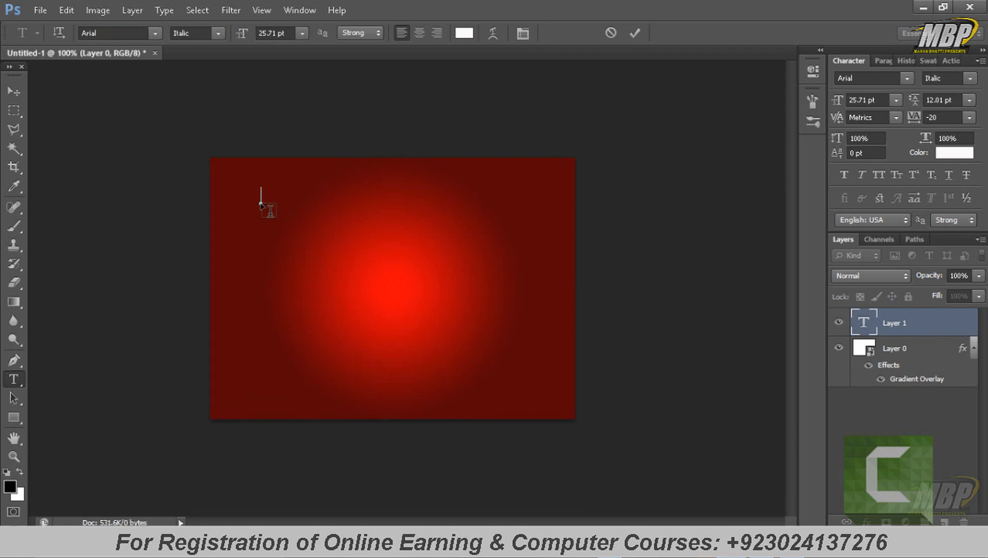
{"action": "type", "text": "Type y"}
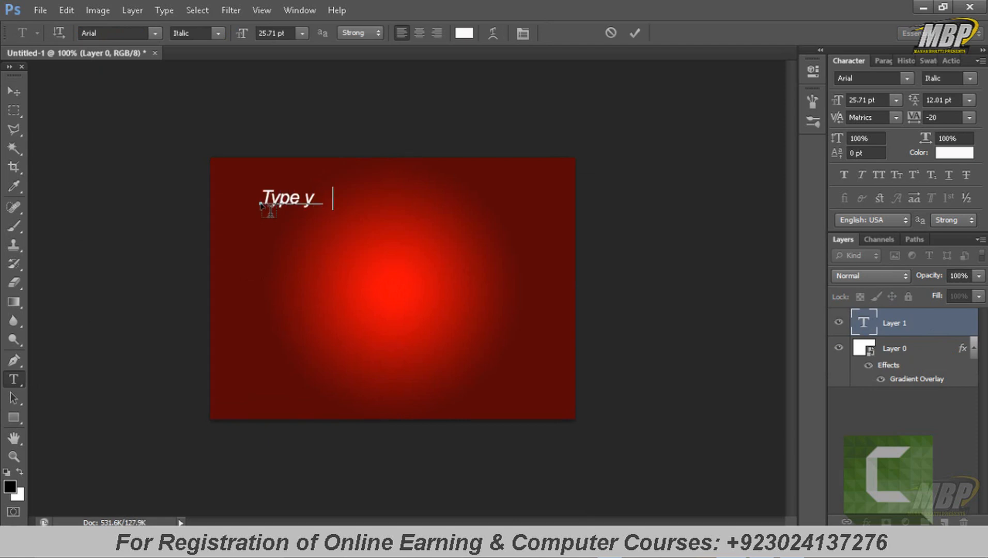
{"action": "type", "text": "our id"}
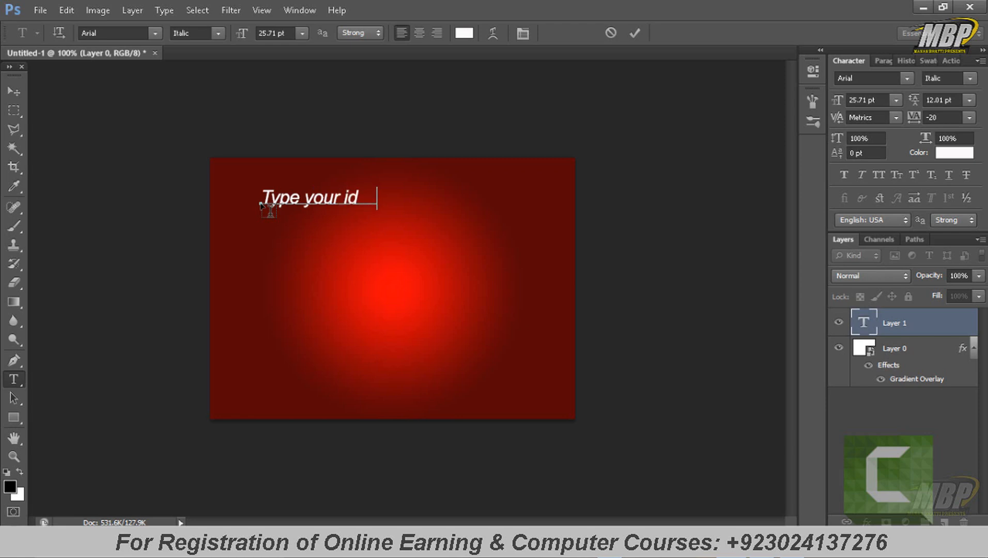
{"action": "type", "text": "ea or content or"}
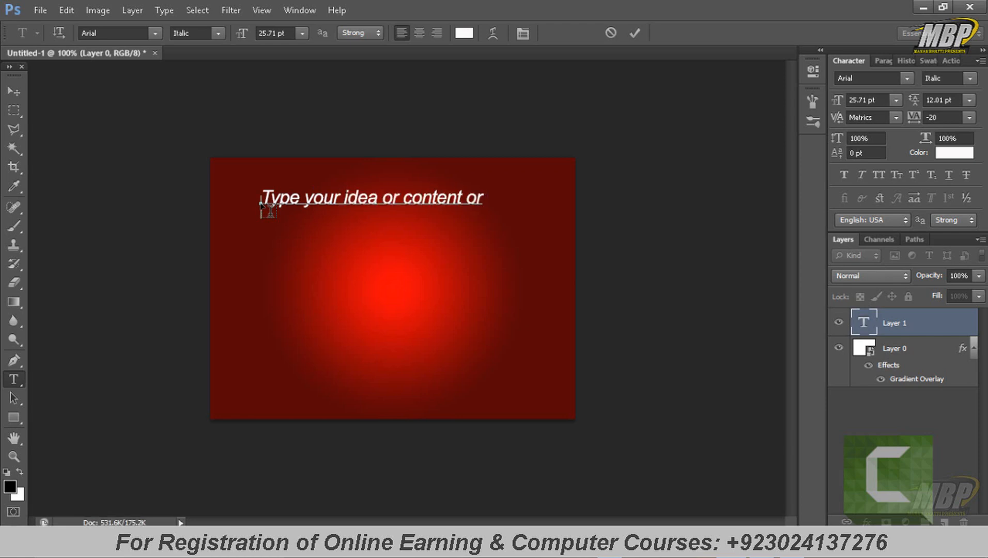
- Add the second line "whatever your want to type here" to the text layer
{"action": "key", "text": "Return"}
{"action": "type", "text": "what eve"}
{"action": "key", "text": "BackSpace"}
{"action": "key", "text": "BackSpace"}
{"action": "key", "text": "BackSpace"}
{"action": "key", "text": "BackSpace"}
{"action": "key", "text": "BackSpace"}
{"action": "type", "text": "ever you"}
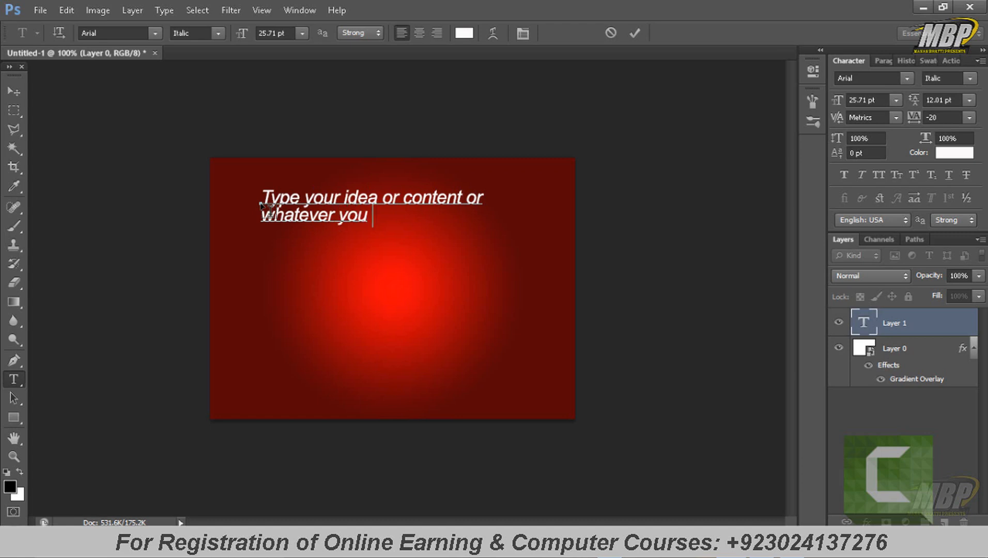
{"action": "type", "text": "r want to ty"}
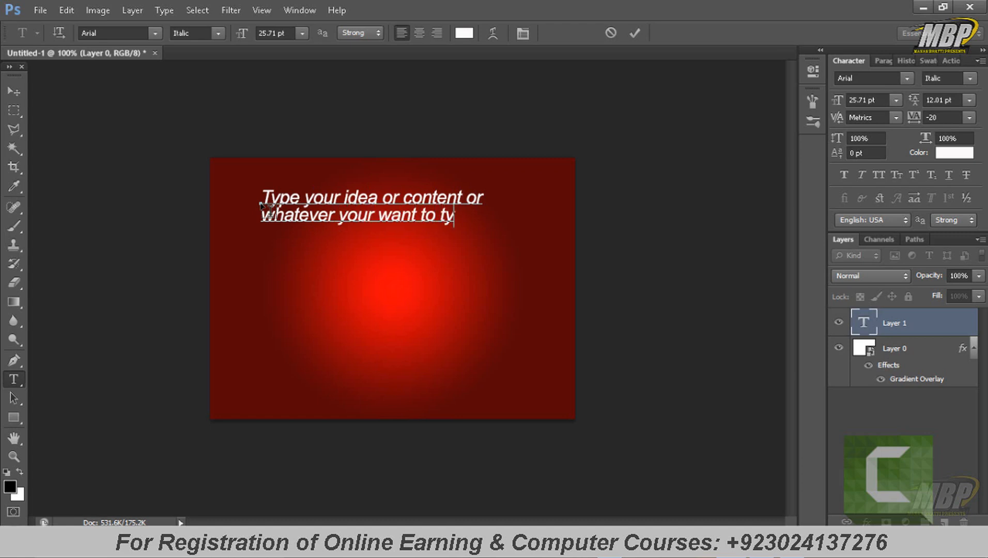
{"action": "type", "text": "pe here"}
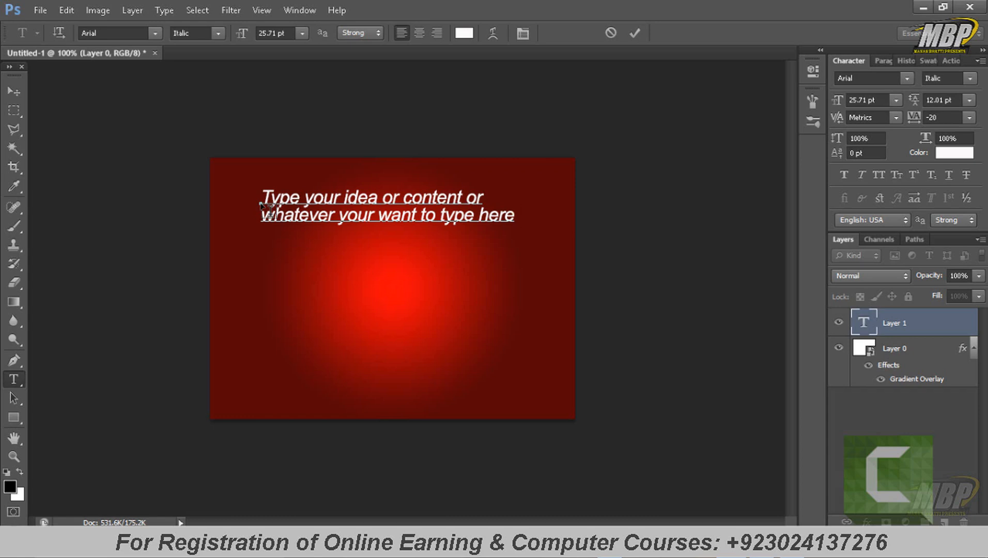
- Select all the text, try the Baskerville Old Face font on it, and set the font back to Arial
{"action": "left_click", "coordinate": [348, 199]}
{"action": "left_click_drag", "start_coordinate": [518, 214], "coordinate": [218, 160]}
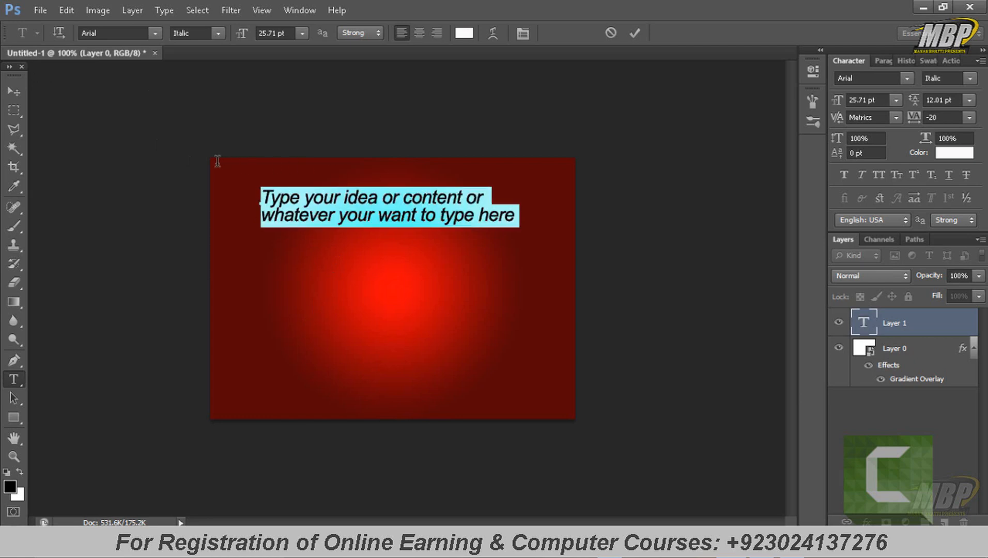
{"action": "left_click", "coordinate": [155, 32]}
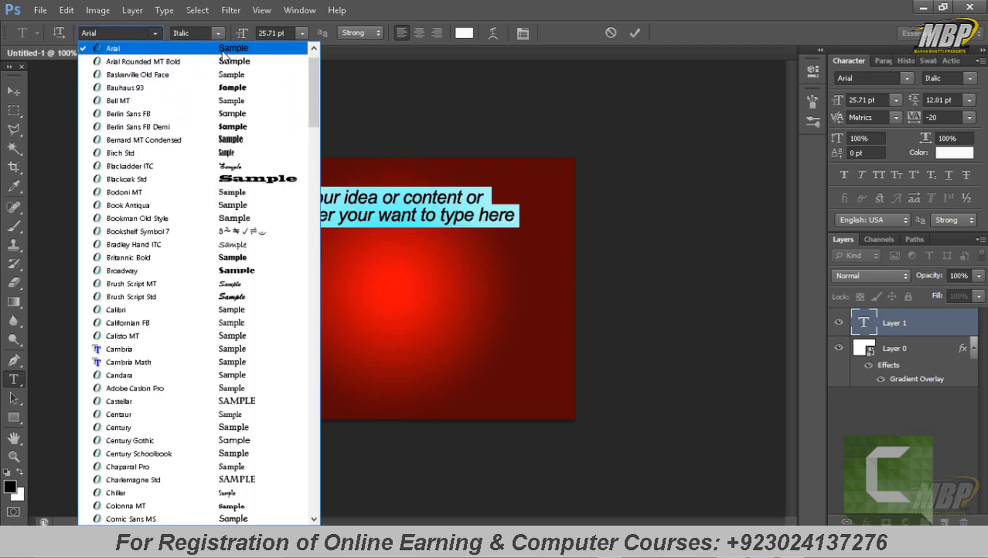
{"action": "left_click", "coordinate": [224, 74]}
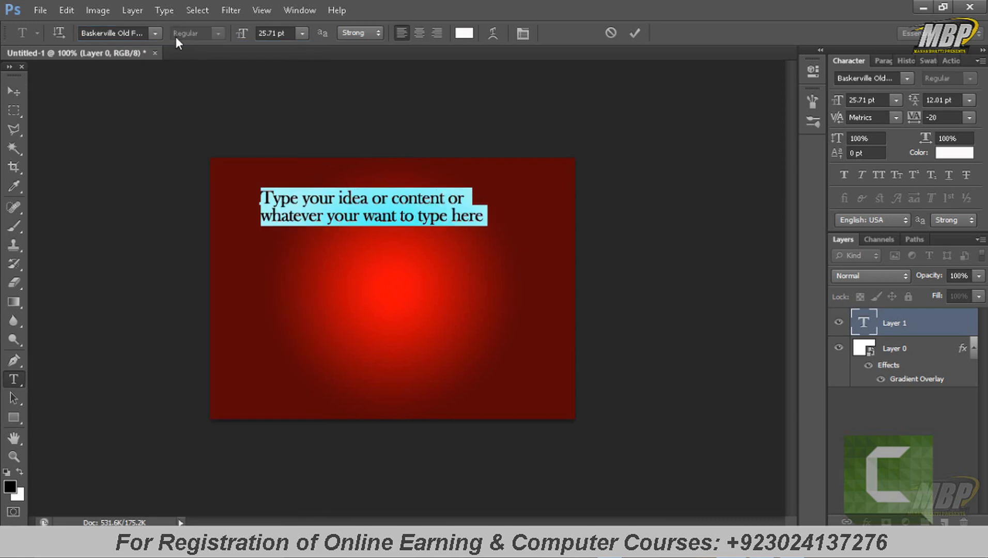
{"action": "left_click", "coordinate": [154, 33]}
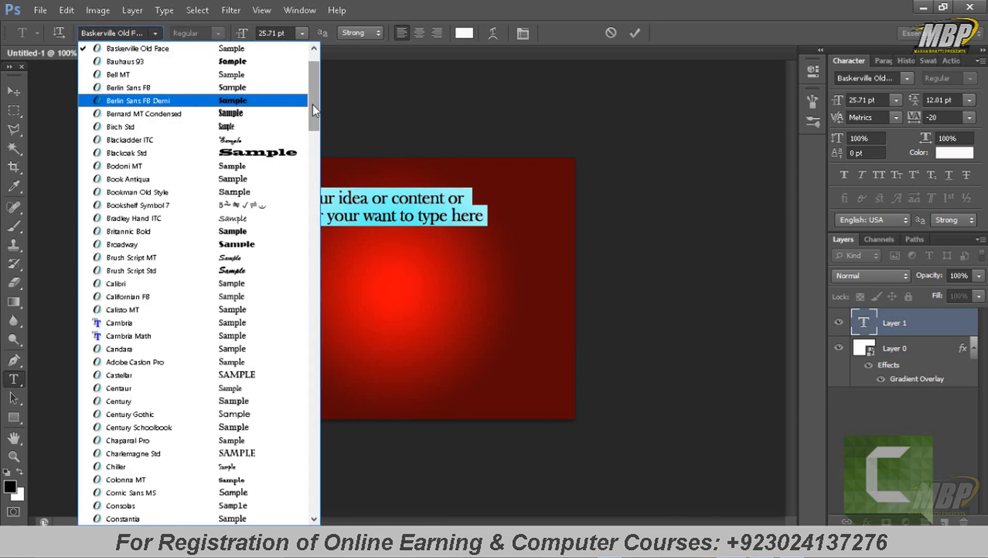
{"action": "left_click_drag", "start_coordinate": [317, 104], "coordinate": [316, 54]}
{"action": "left_click", "coordinate": [168, 75]}
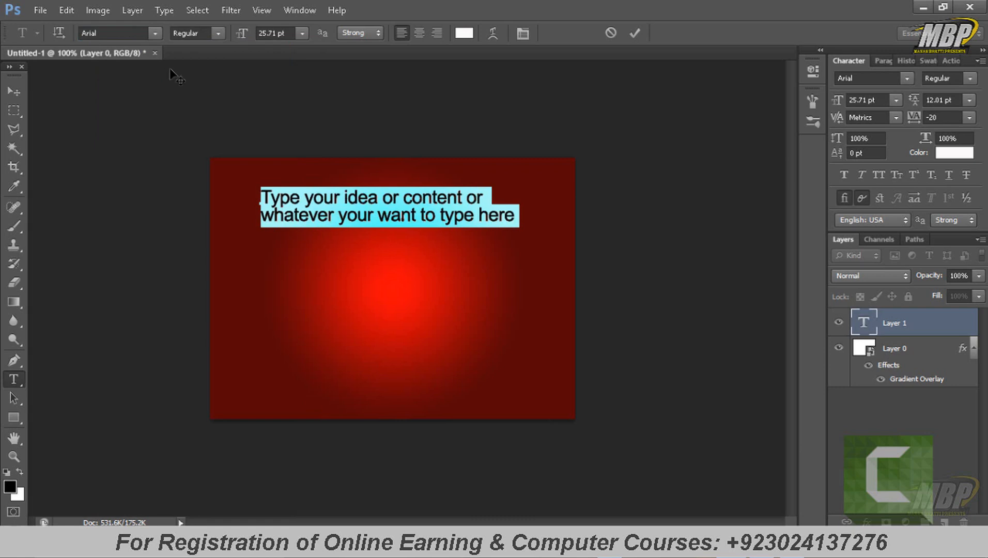
- Try the Italic font style on the selected text, then set the style to Bold
{"action": "left_click", "coordinate": [218, 34]}
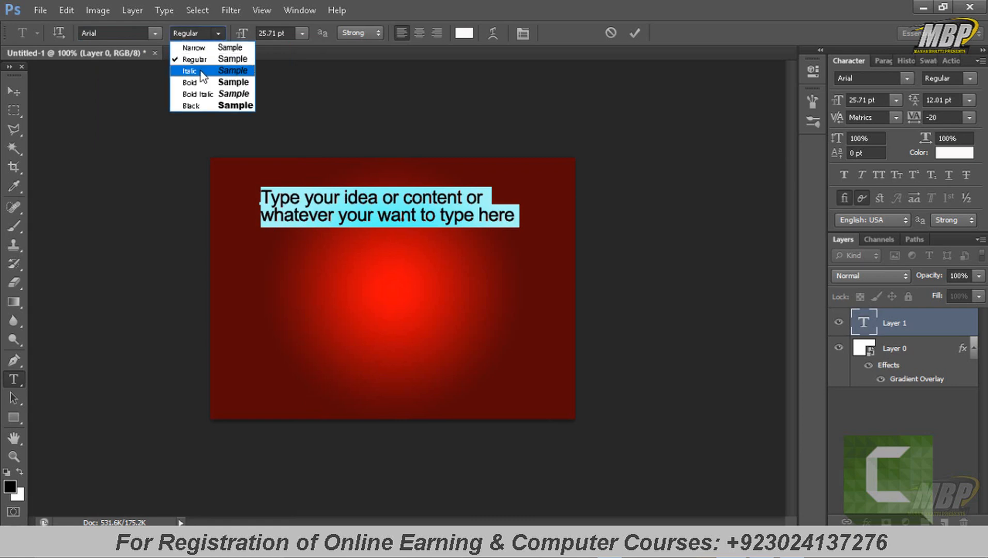
{"action": "left_click", "coordinate": [203, 73]}
{"action": "left_click", "coordinate": [220, 31]}
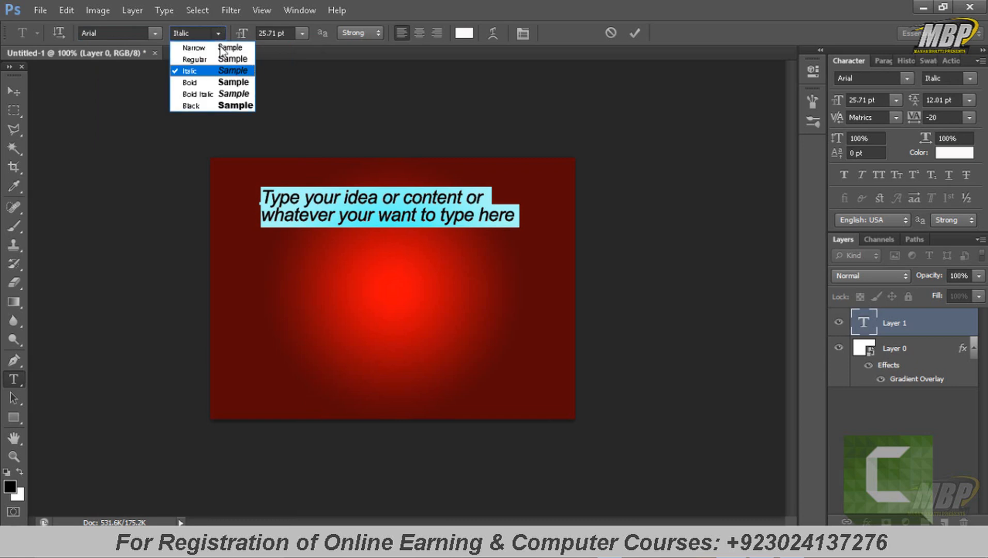
{"action": "left_click", "coordinate": [219, 83]}
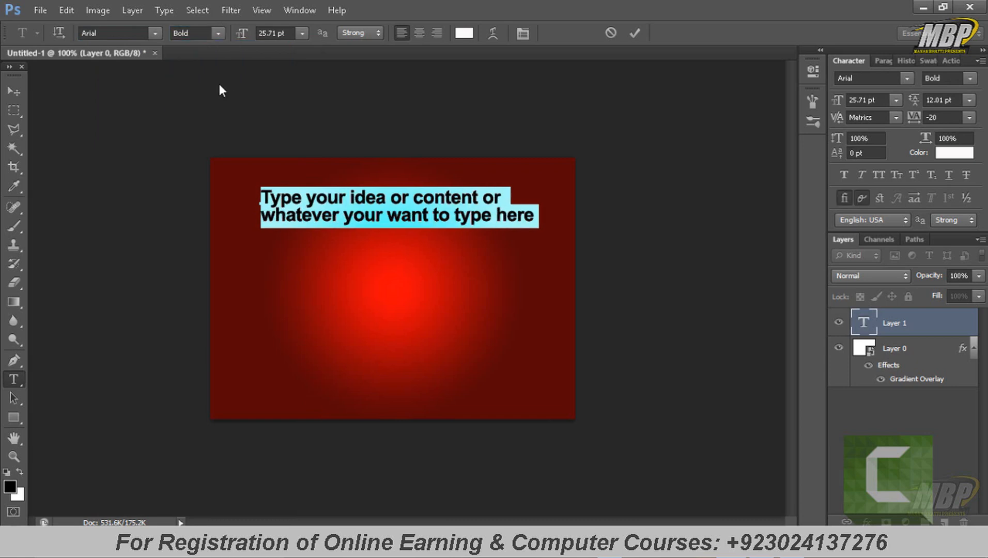
- Reduce the selected text's font size to 23.01 pt
{"action": "left_click", "coordinate": [301, 33]}
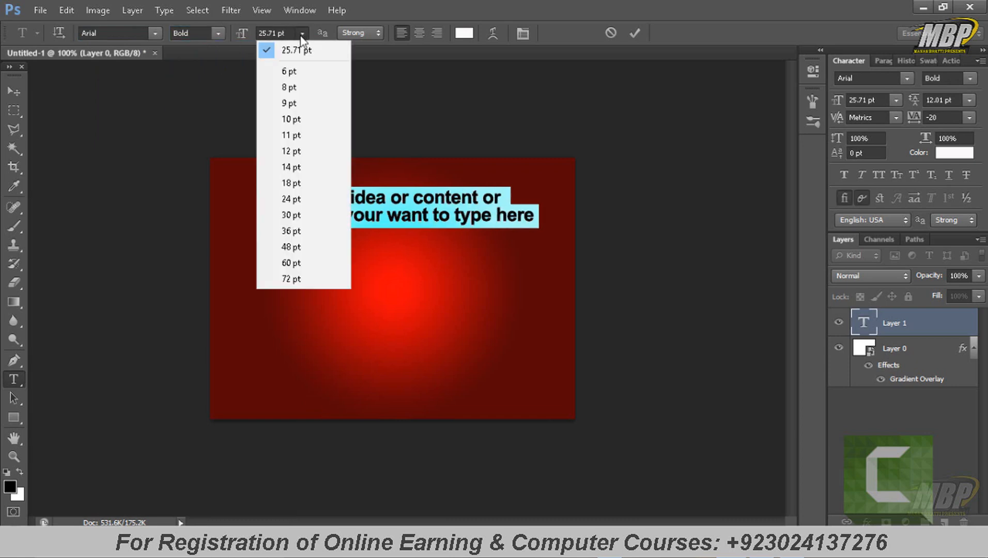
{"action": "left_click", "coordinate": [242, 35]}
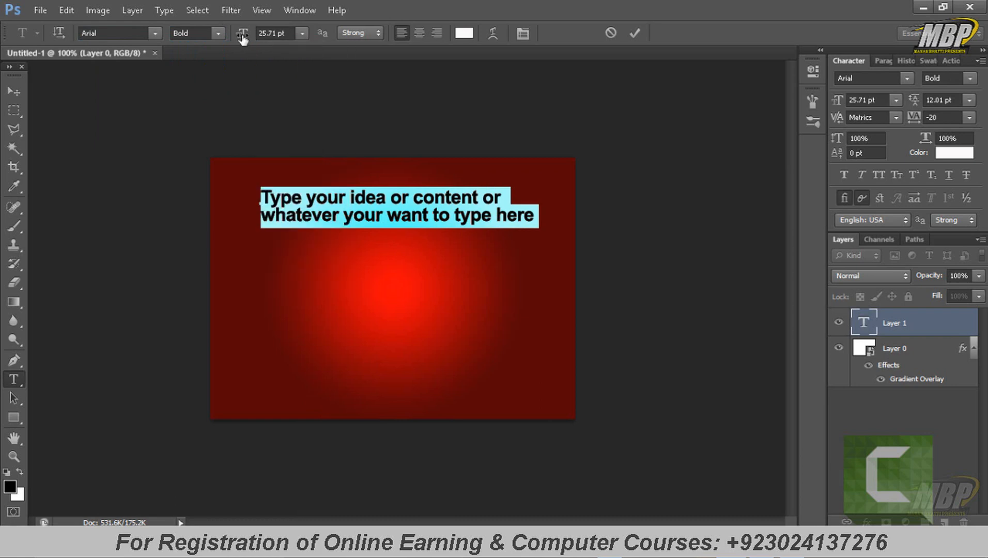
{"action": "mouse_move", "coordinate": [243, 36]}
{"action": "left_mouse_down"}
{"action": "mouse_move", "coordinate": [223, 39]}
{"action": "mouse_move", "coordinate": [239, 40]}
{"action": "left_mouse_up"}
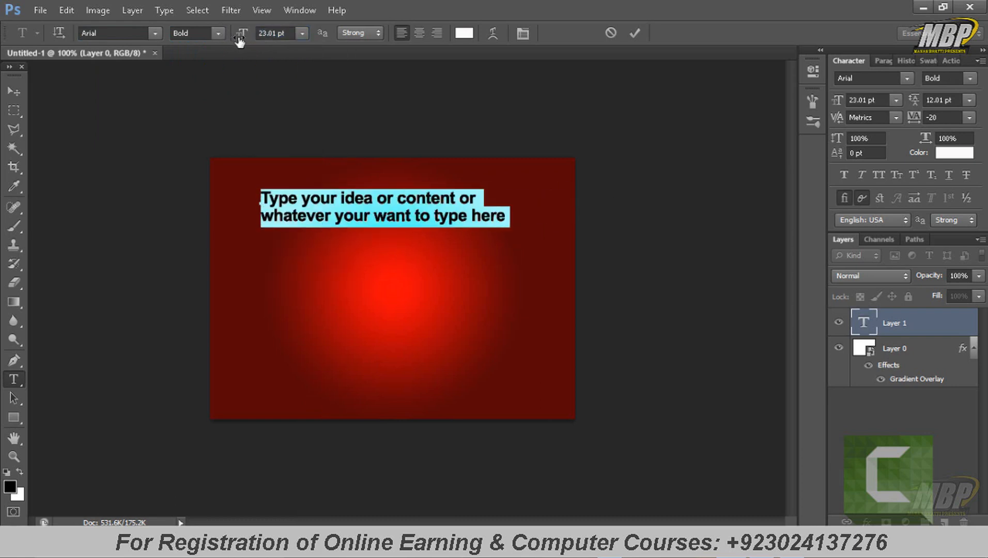
- Try the Sharp and None anti-aliasing methods on the text, and set the method to Crisp
{"action": "left_click", "coordinate": [379, 32]}
{"action": "left_click", "coordinate": [368, 58]}
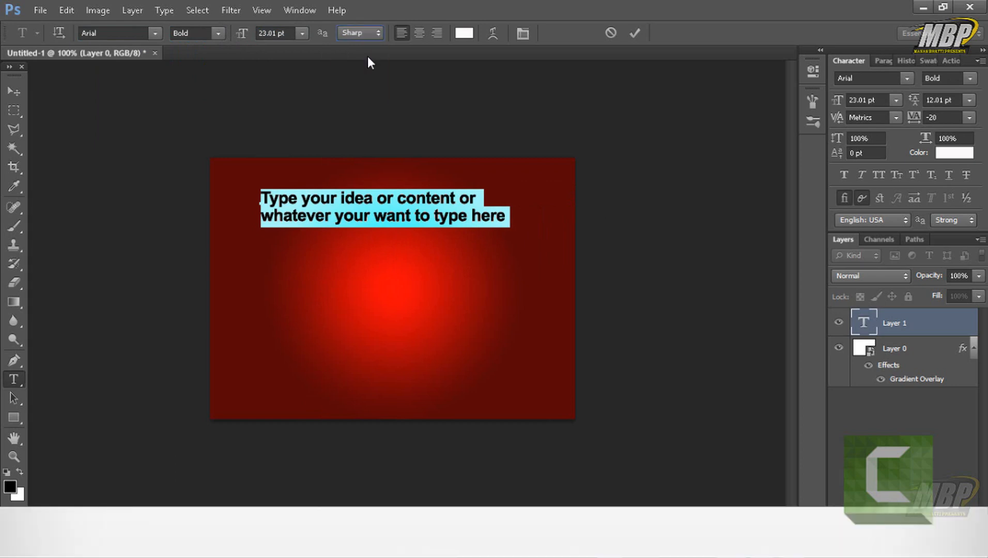
{"action": "left_click", "coordinate": [356, 33]}
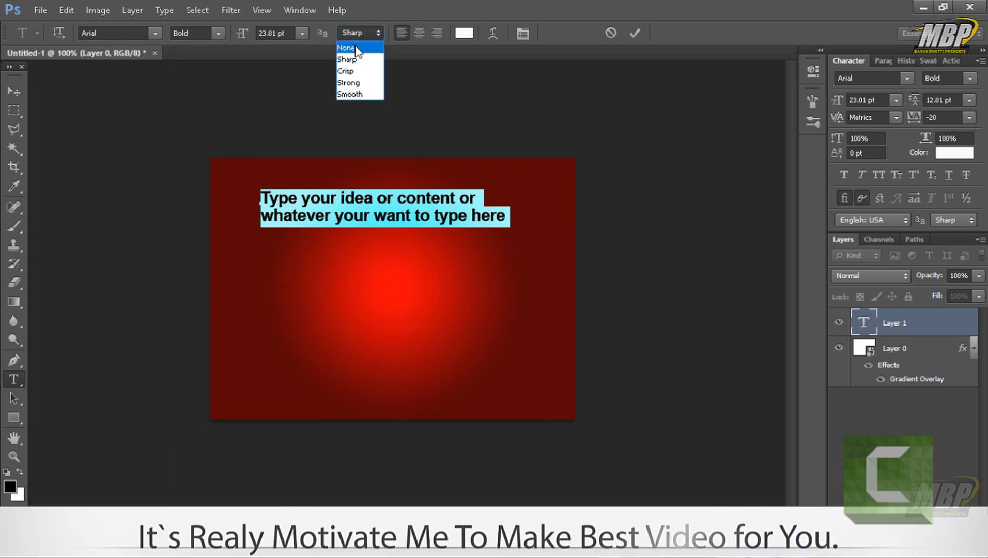
{"action": "left_click", "coordinate": [355, 45]}
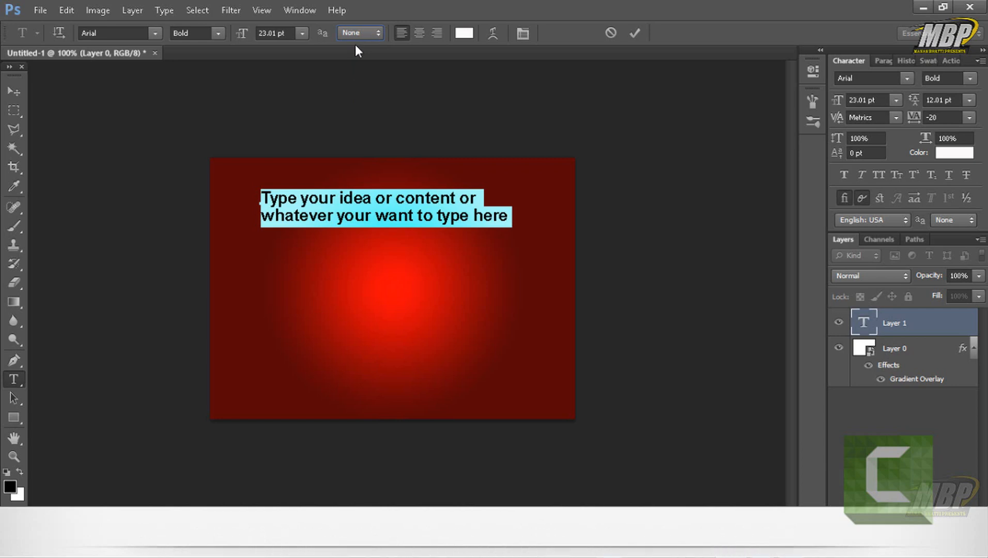
{"action": "left_click", "coordinate": [355, 33]}
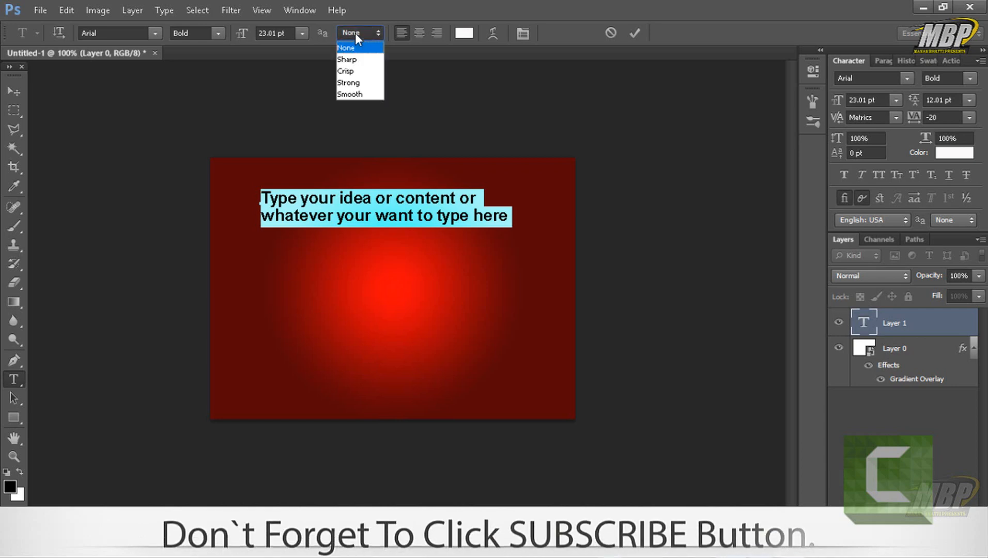
{"action": "left_click", "coordinate": [350, 72]}
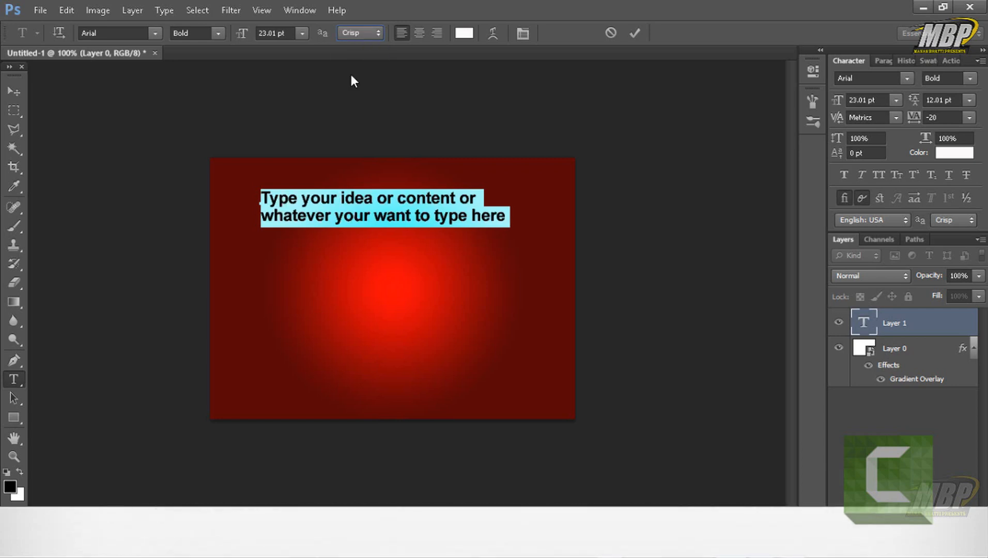
- Try centre and right alignment on the text, and return it to left alignment
{"action": "left_click", "coordinate": [418, 37]}
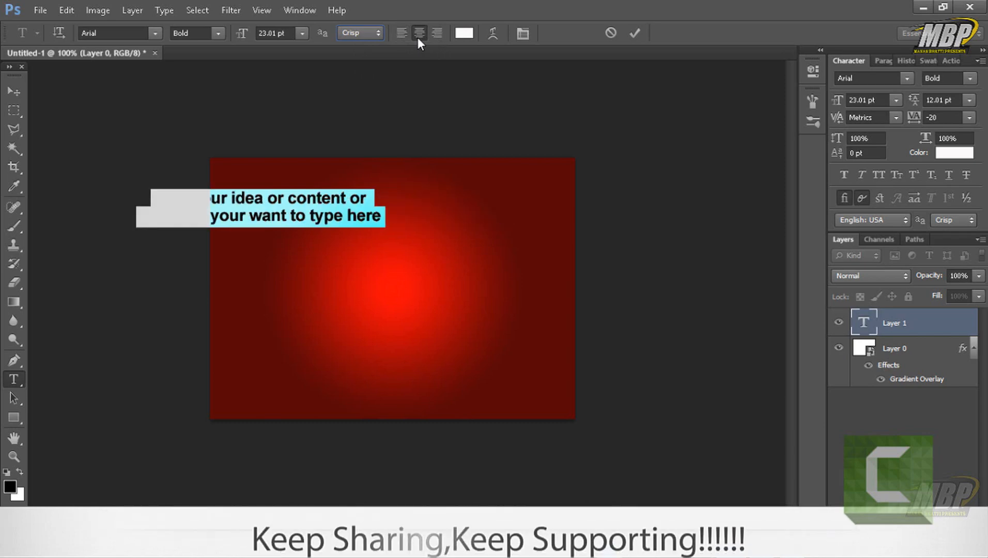
{"action": "left_click", "coordinate": [442, 34]}
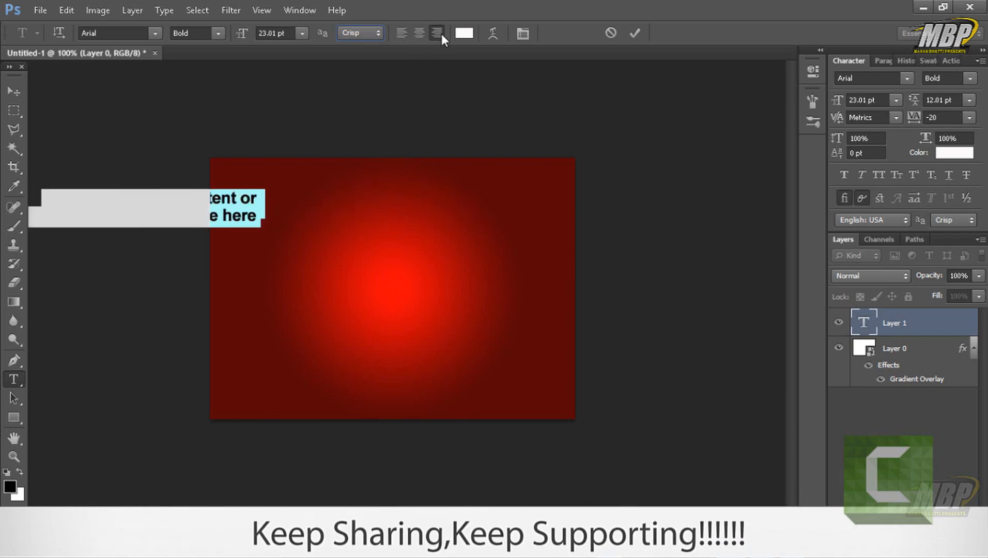
{"action": "left_click", "coordinate": [402, 33]}
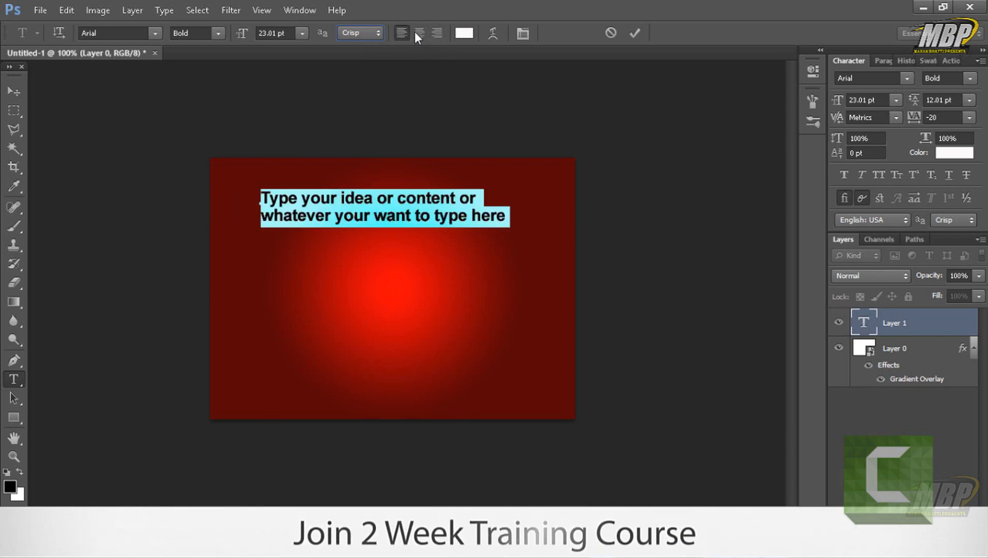
- Change the text colour to bright cyan and hide the selection highlight
{"action": "left_click", "coordinate": [465, 33]}
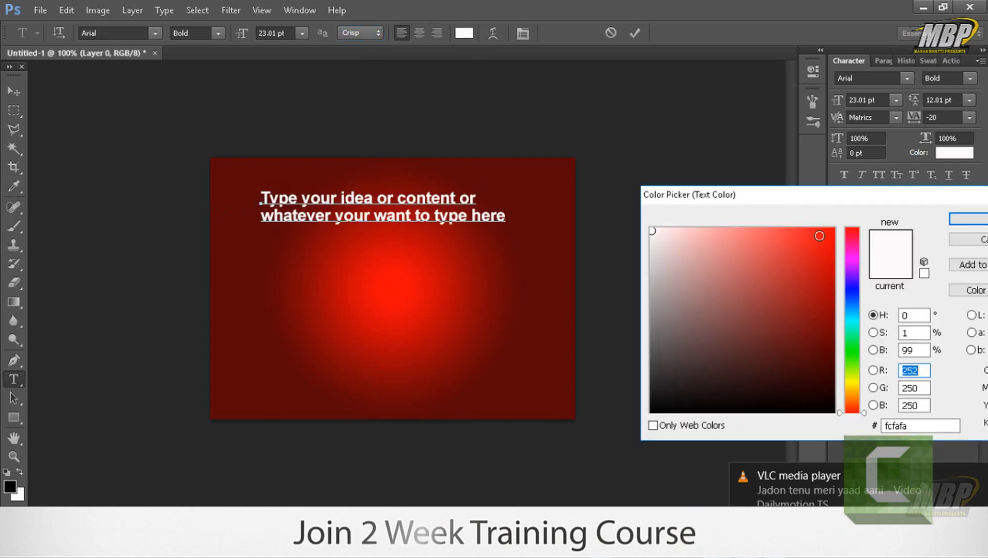
{"action": "left_click", "coordinate": [821, 236]}
{"action": "left_click_drag", "start_coordinate": [853, 232], "coordinate": [852, 319]}
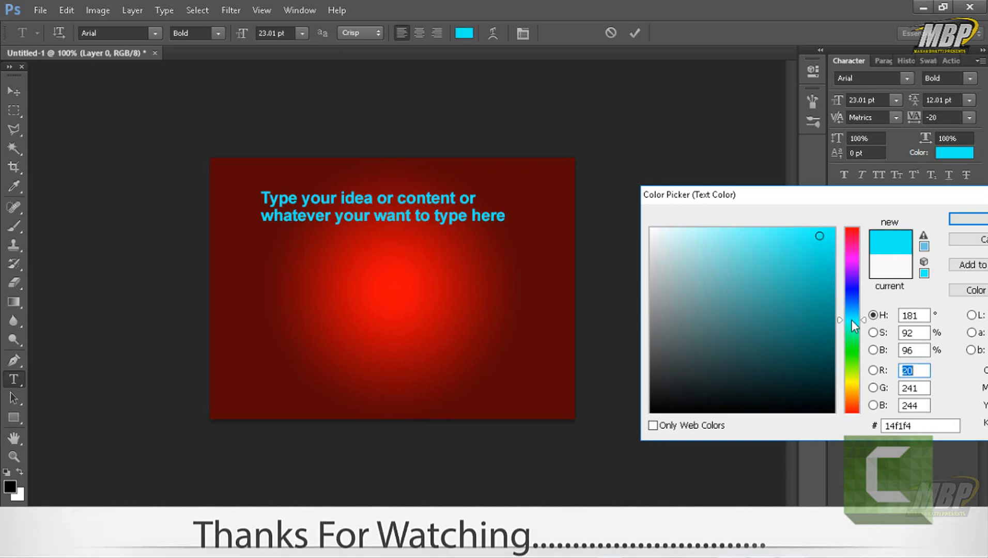
{"action": "left_click", "coordinate": [956, 228]}
{"action": "key", "text": "ctrl+h"}
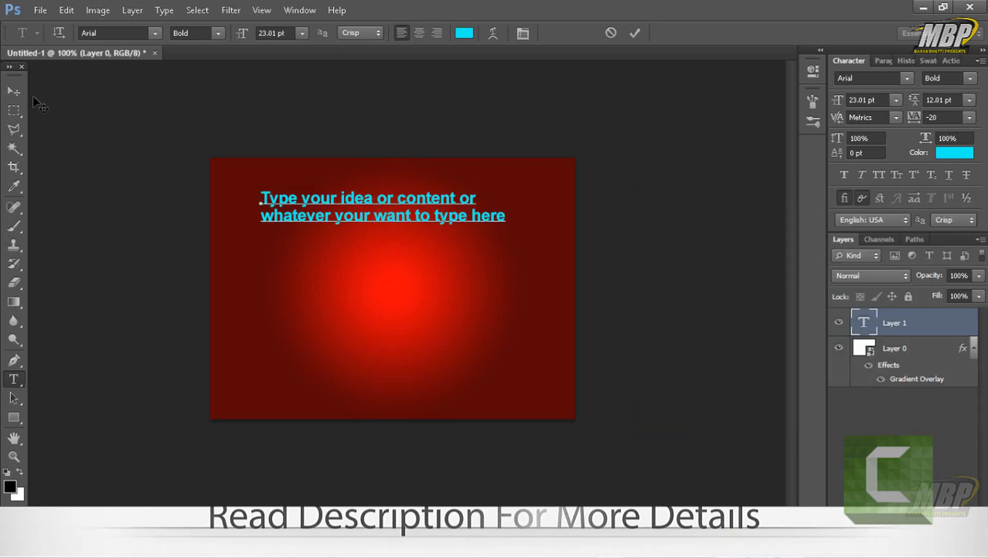
- Commit the text, toggle the Move tool's transform controls off and on, and move the text slightly down and to the right
{"action": "left_click", "coordinate": [14, 91]}
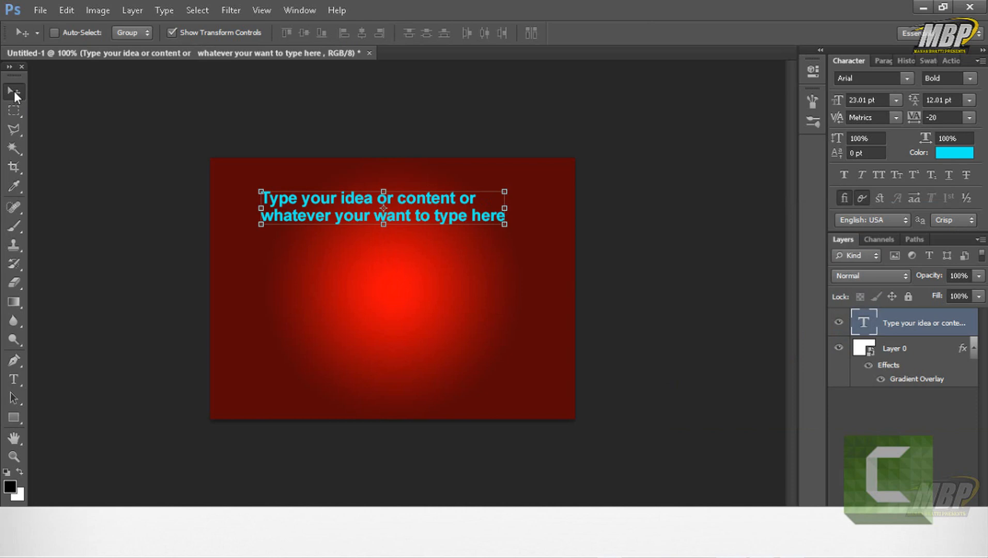
{"action": "left_click", "coordinate": [173, 36]}
{"action": "left_click", "coordinate": [173, 36]}
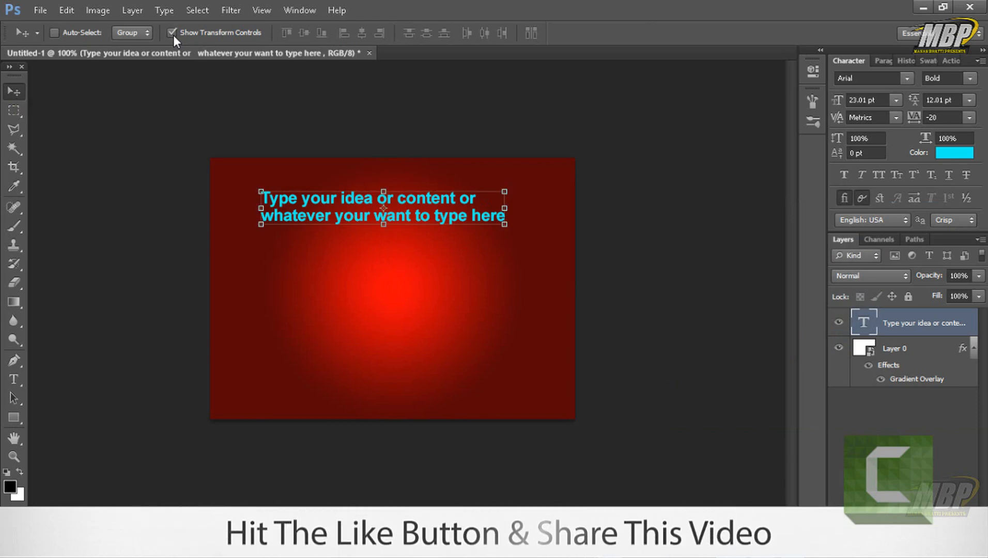
{"action": "left_click", "coordinate": [173, 36]}
{"action": "left_click", "coordinate": [173, 35]}
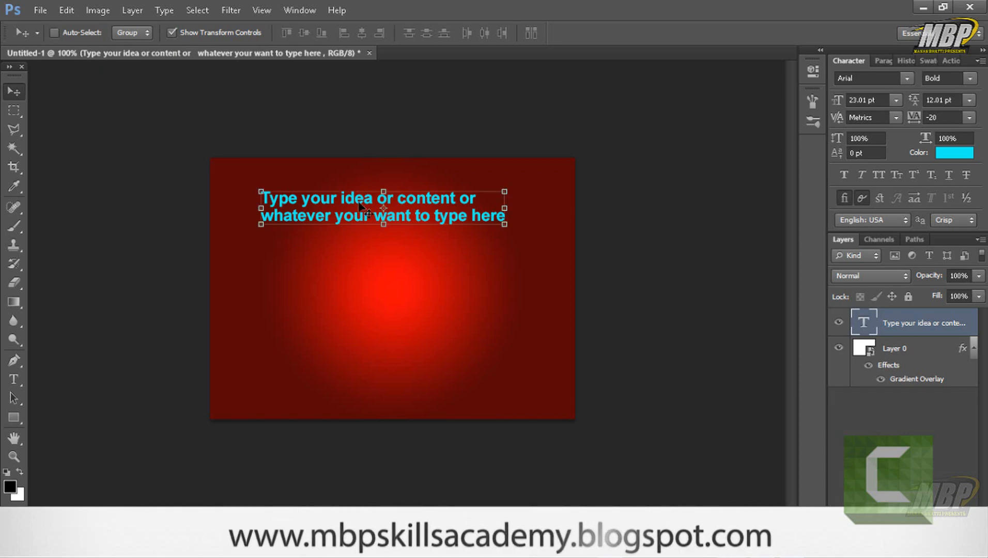
{"action": "mouse_move", "coordinate": [341, 207]}
{"action": "left_mouse_down"}
{"action": "mouse_move", "coordinate": [362, 259]}
{"action": "mouse_move", "coordinate": [365, 184]}
{"action": "mouse_move", "coordinate": [364, 226]}
{"action": "mouse_move", "coordinate": [345, 231]}
{"action": "mouse_move", "coordinate": [338, 222]}
{"action": "mouse_move", "coordinate": [357, 243]}
{"action": "mouse_move", "coordinate": [338, 219]}
{"action": "mouse_move", "coordinate": [359, 180]}
{"action": "mouse_move", "coordinate": [341, 255]}
{"action": "mouse_move", "coordinate": [338, 222]}
{"action": "left_mouse_up"}
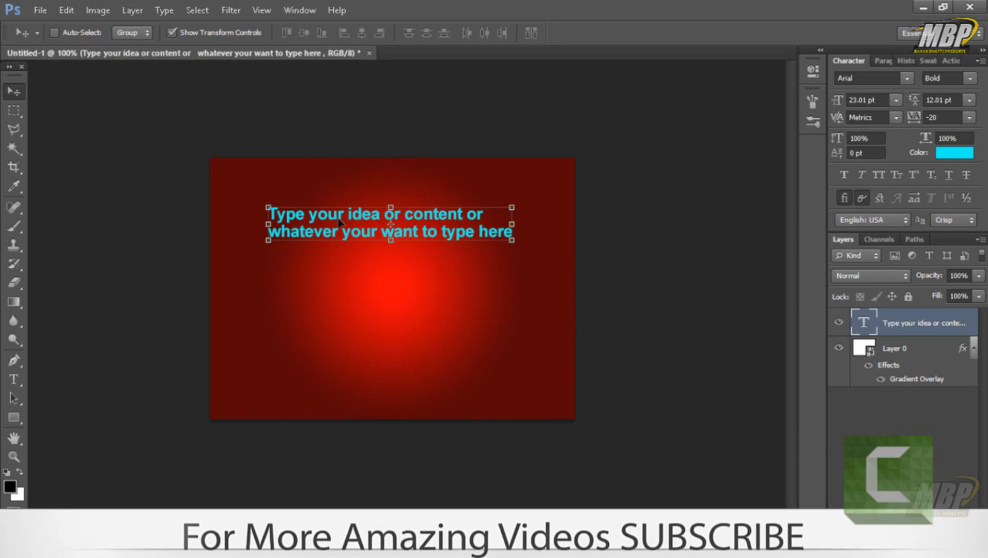
- Replace all of the cyan text on the canvas with "THANKS FOR WATCHING" using the Type tool
{"action": "key", "text": "t"}
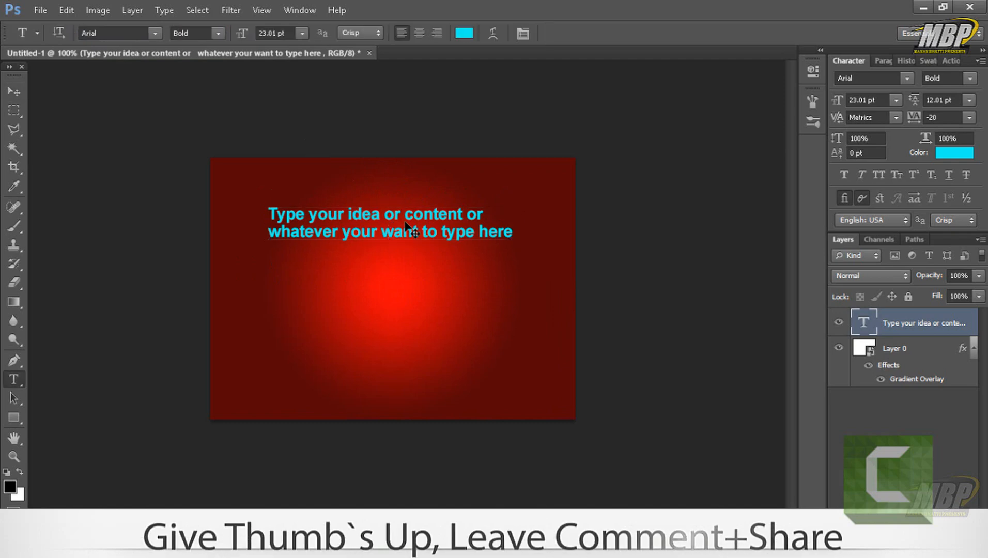
{"action": "left_click", "coordinate": [405, 219]}
{"action": "key", "text": "ctrl+a"}
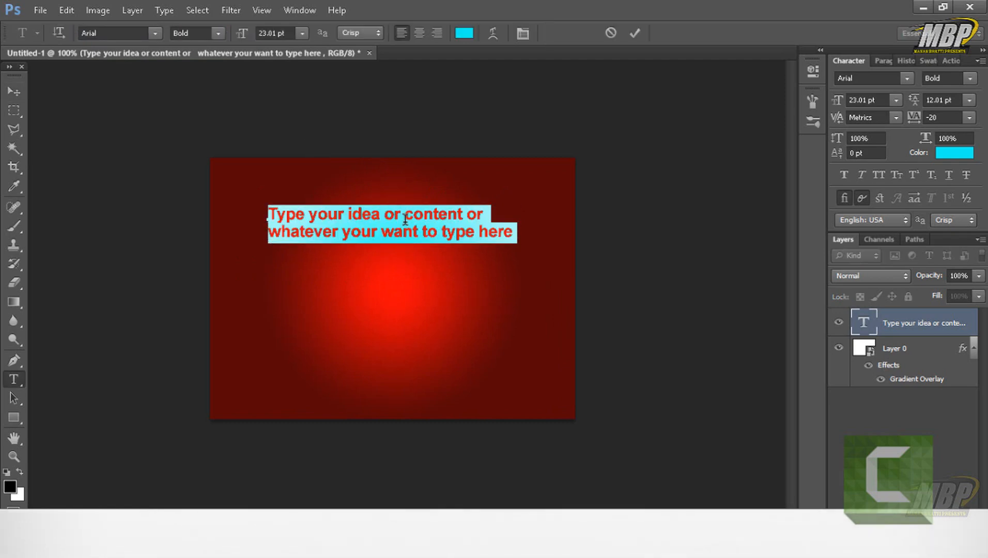
{"action": "type", "text": "THANKS O"}
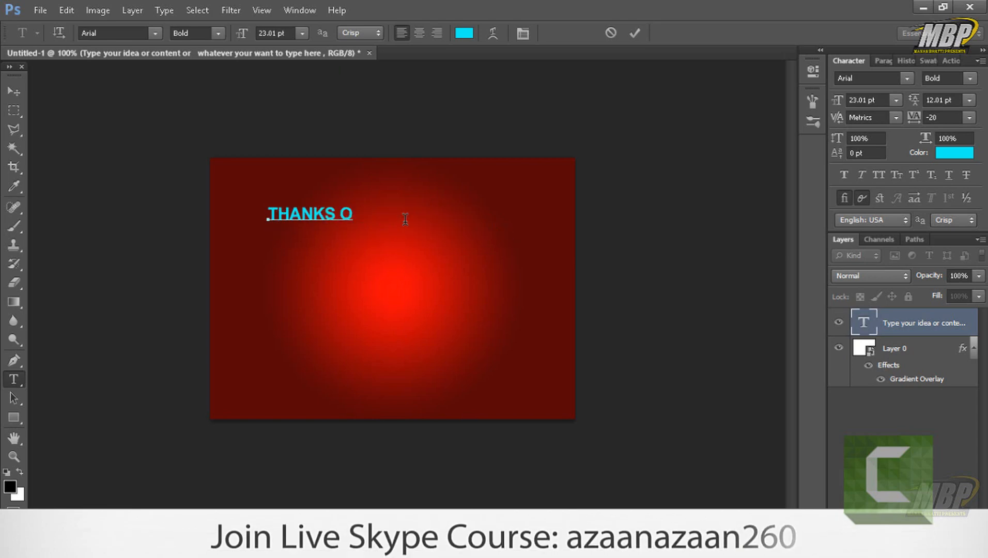
{"action": "key", "text": "BackSpace"}
{"action": "type", "text": "FOR"}
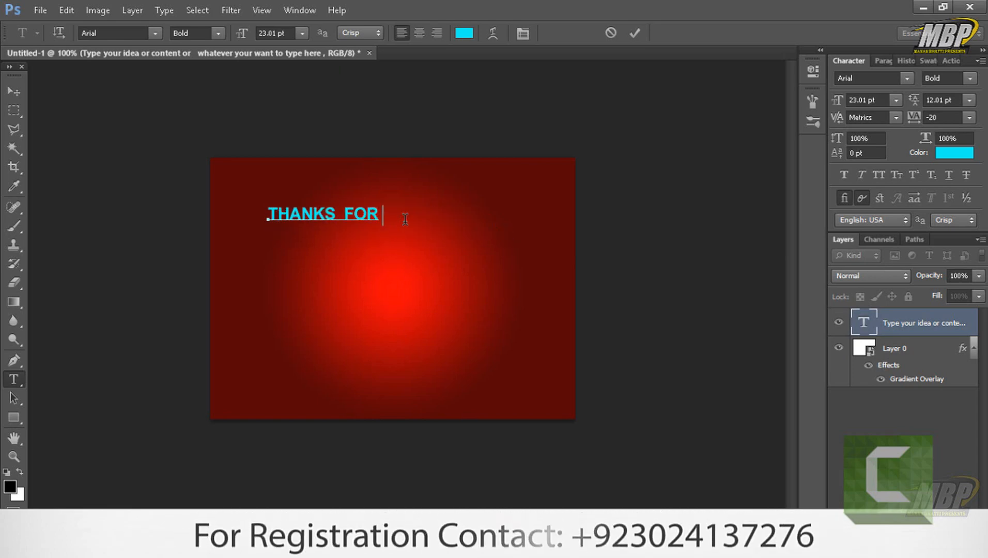
{"action": "type", "text": " WATCHING "}
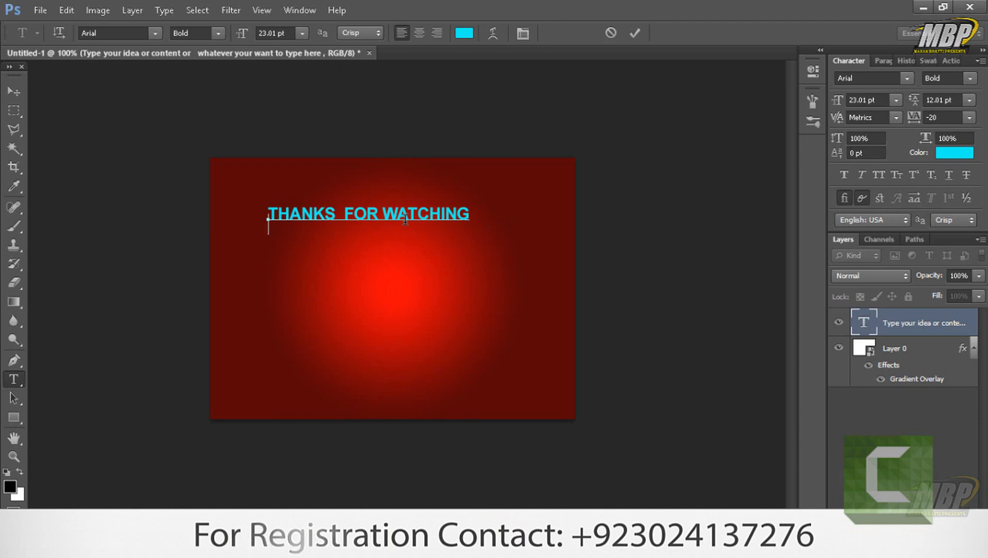
- Add a second line reading "WE WILL COME BACK IN NEXT VIDEO" below the thank-you line
{"action": "type", "text": "WE E"}
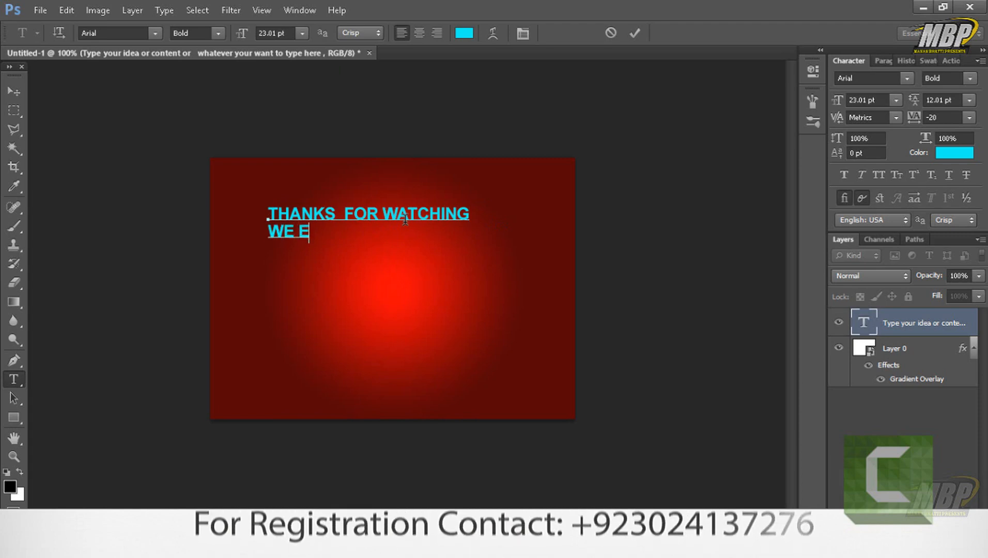
{"action": "key", "text": "BackSpace"}
{"action": "type", "text": "WILL"}
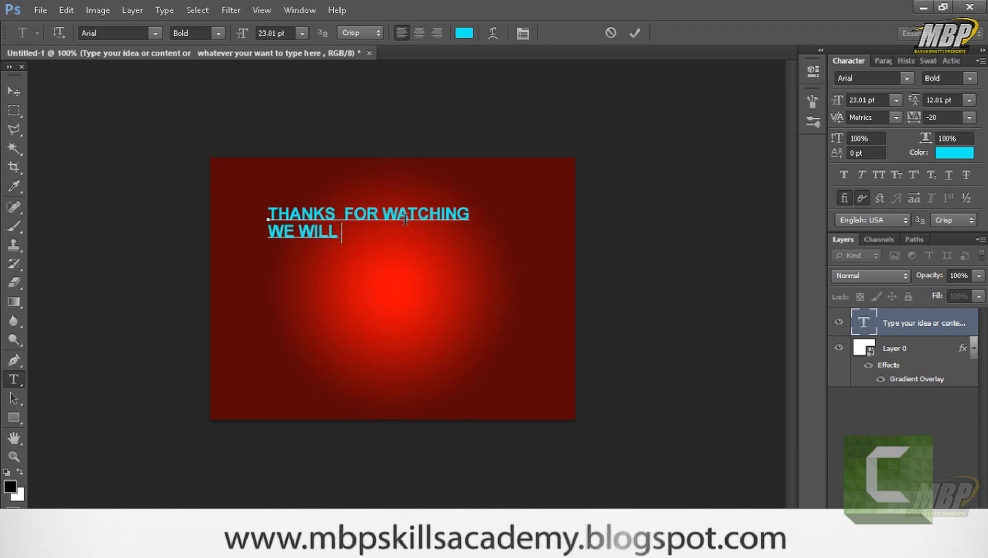
{"action": "type", "text": " COME BAK"}
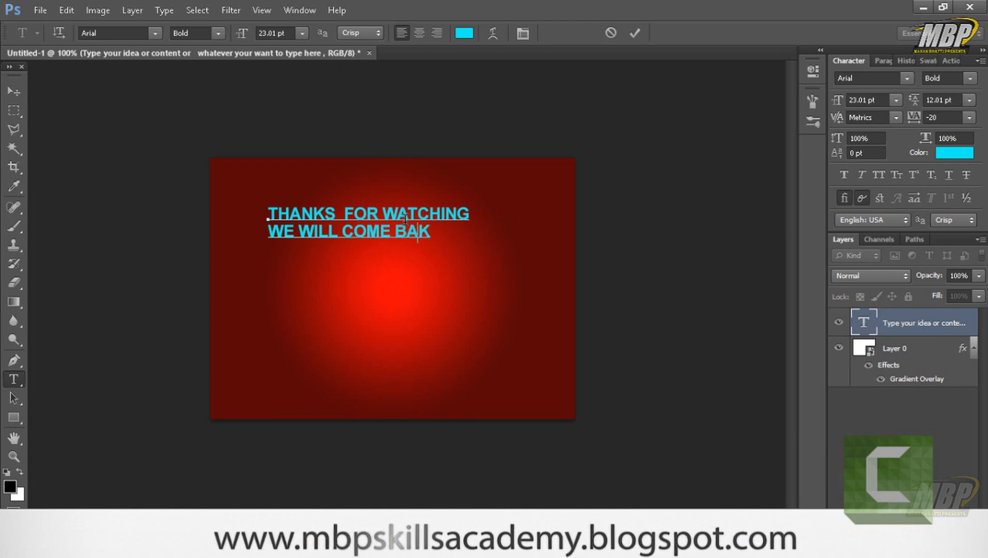
{"action": "key", "text": "BackSpace"}
{"action": "key", "text": "Left"}
{"action": "key", "text": "Left"}
{"action": "key", "text": "Left"}
{"action": "key", "text": "Left"}
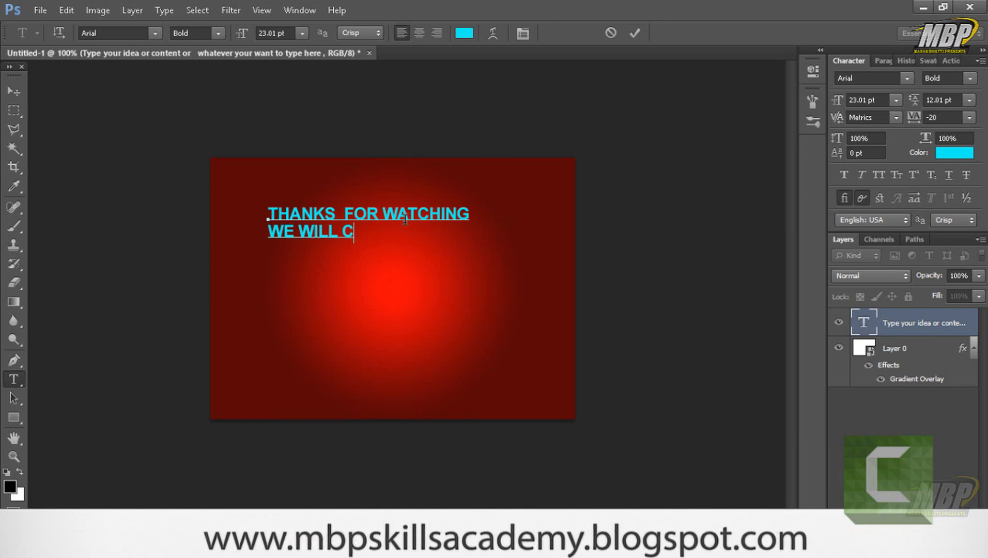
{"action": "type", "text": "O"}
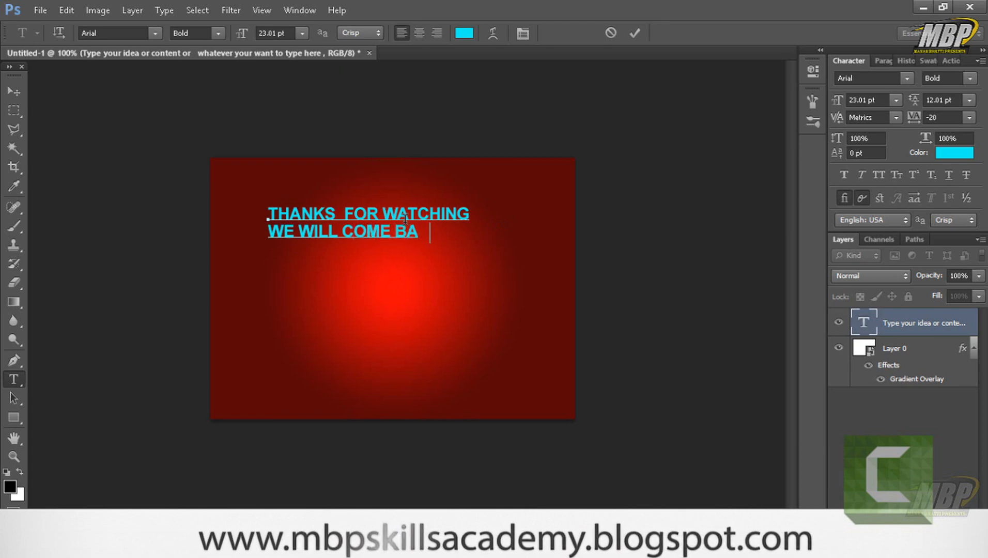
{"action": "key", "text": "BackSpace"}
{"action": "type", "text": "CK"}
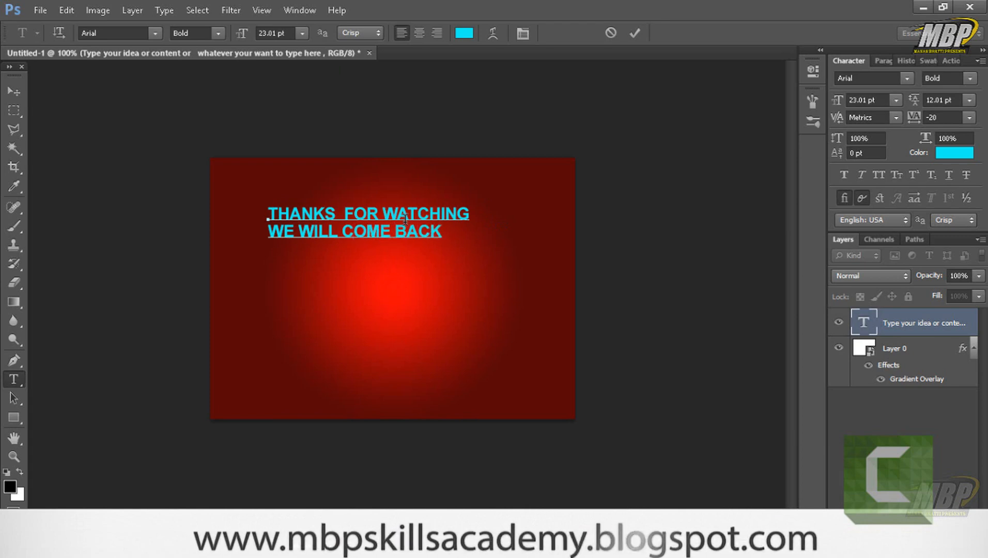
{"action": "type", "text": " IN NE"}
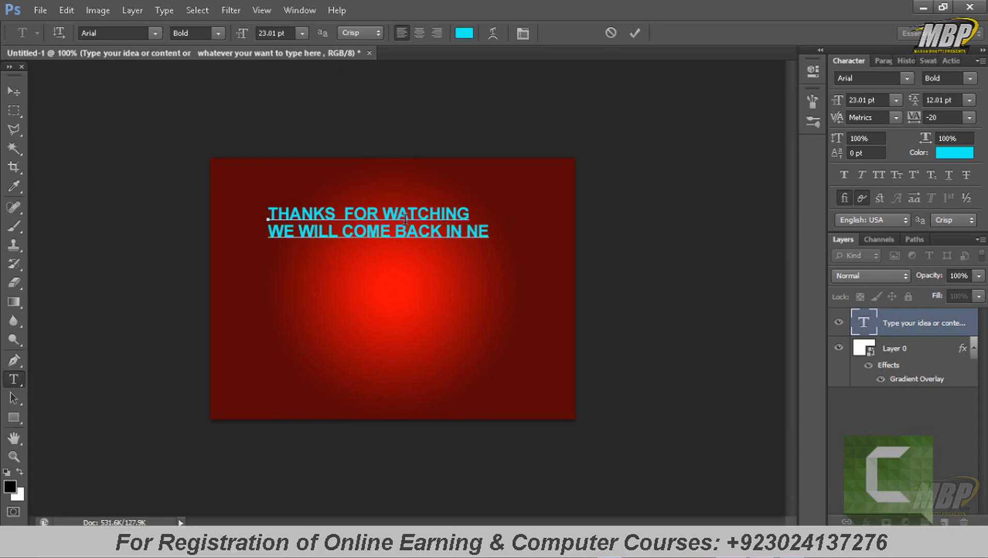
{"action": "type", "text": "XT VIDEO"}
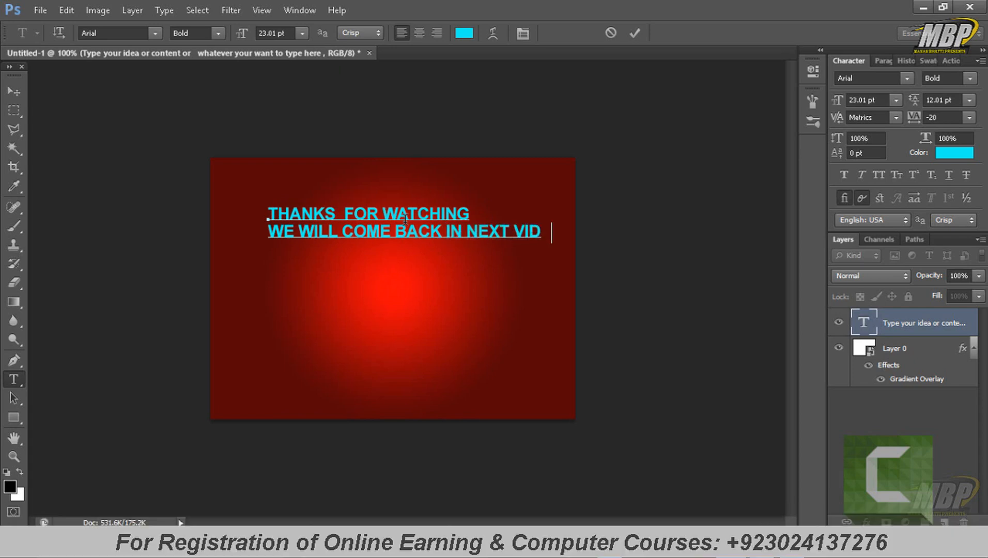
- Add a third line to the text reading "DONT FORGET TO SUBSCRIB"
{"action": "key", "text": "Return"}
{"action": "type", "text": "DONT O"}
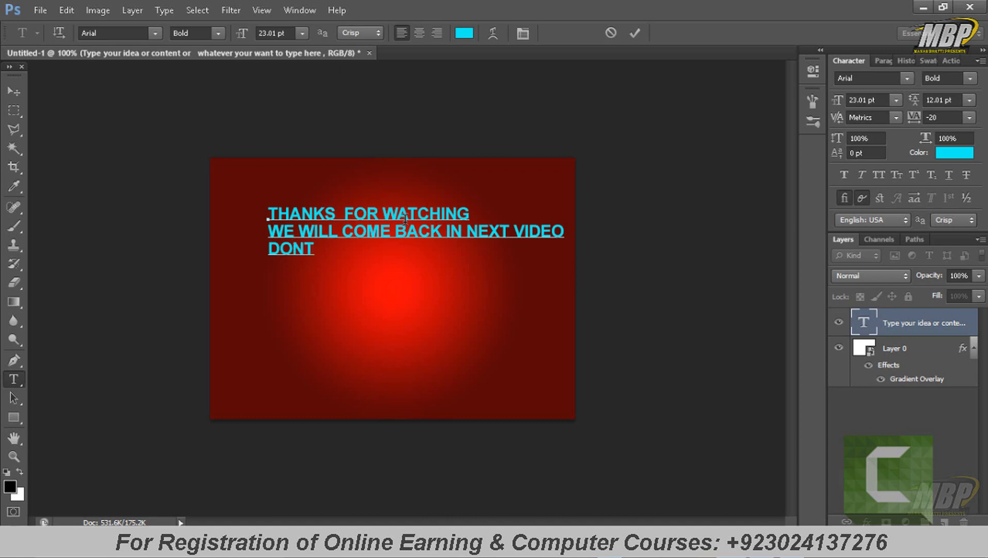
{"action": "key", "text": "BackSpace"}
{"action": "key", "text": "BackSpace"}
{"action": "type", "text": "FORGET"}
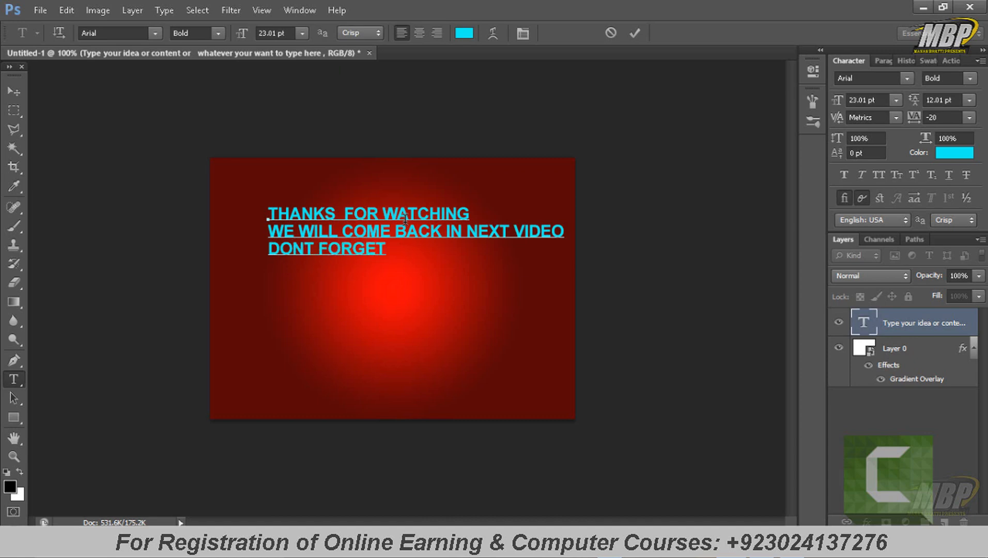
{"action": "type", "text": " TO SUBSCRIB"}
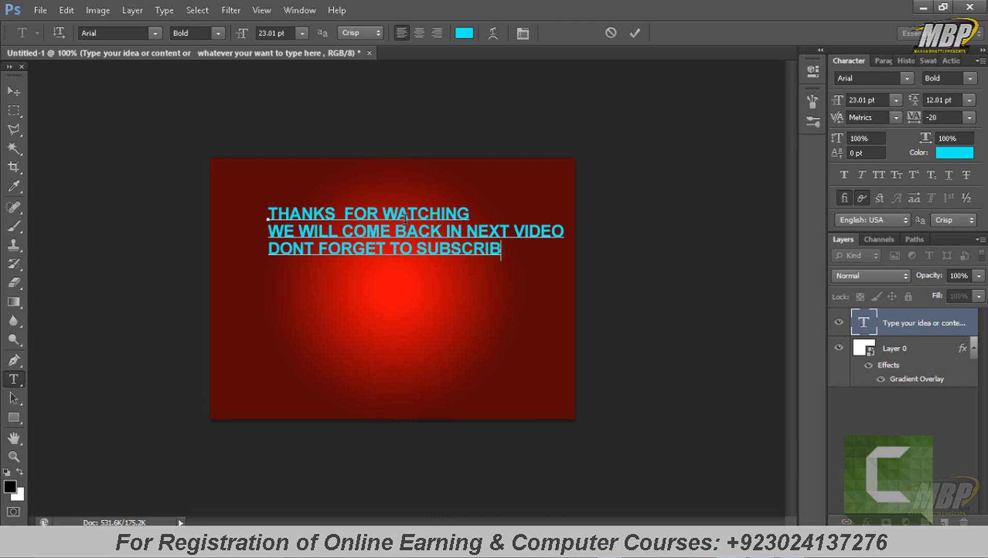